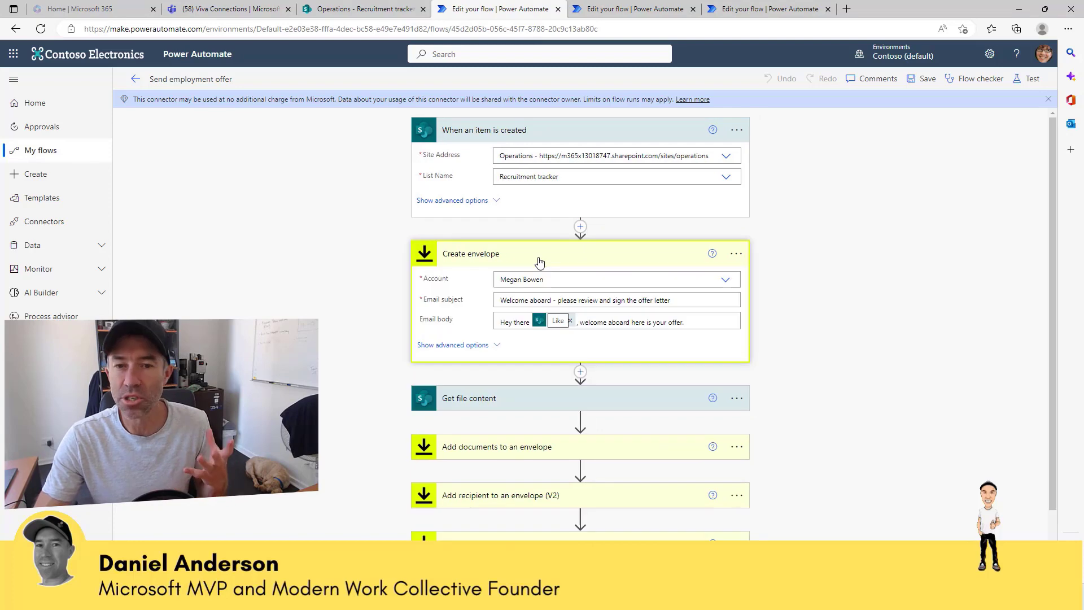
- Review the Send employment offer flow's envelope creation, file content, document and recipient settings by expanding each collapsed action
scroll(539, 262, down, 2)
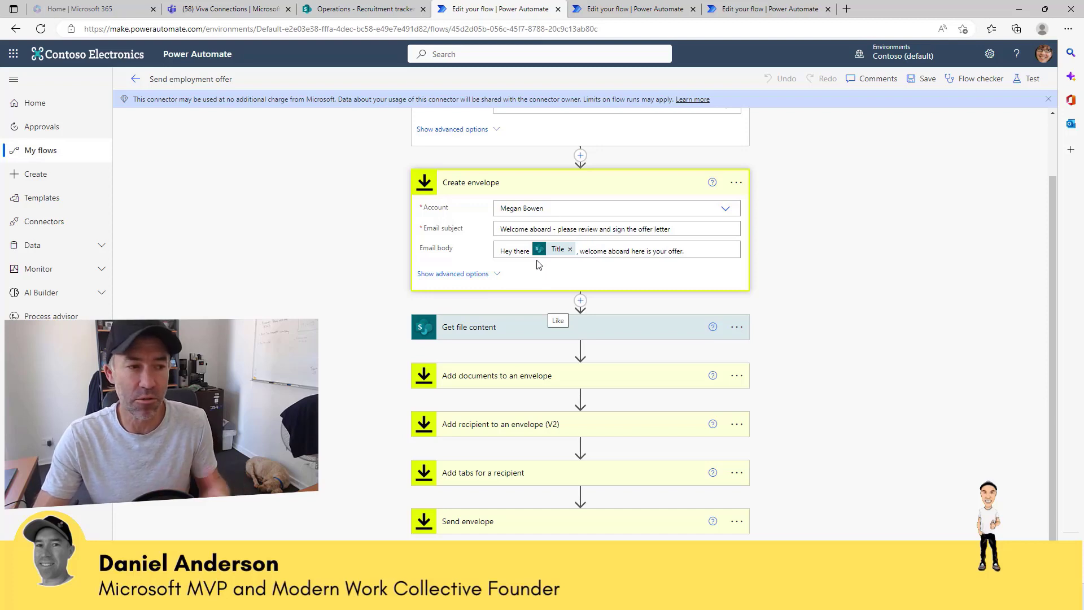
scroll(542, 271, down, 1)
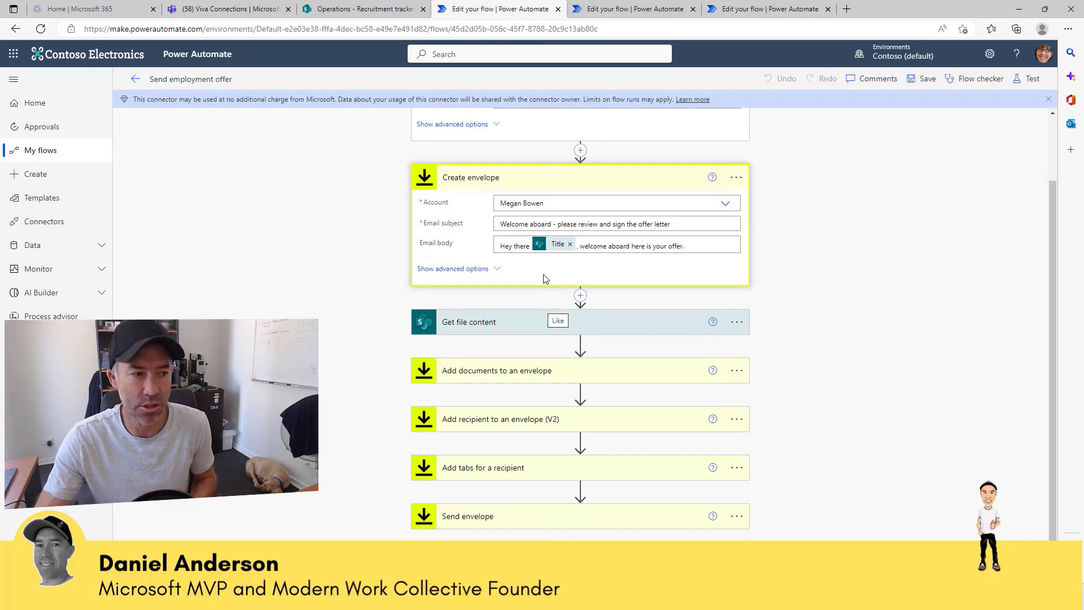
click(525, 328)
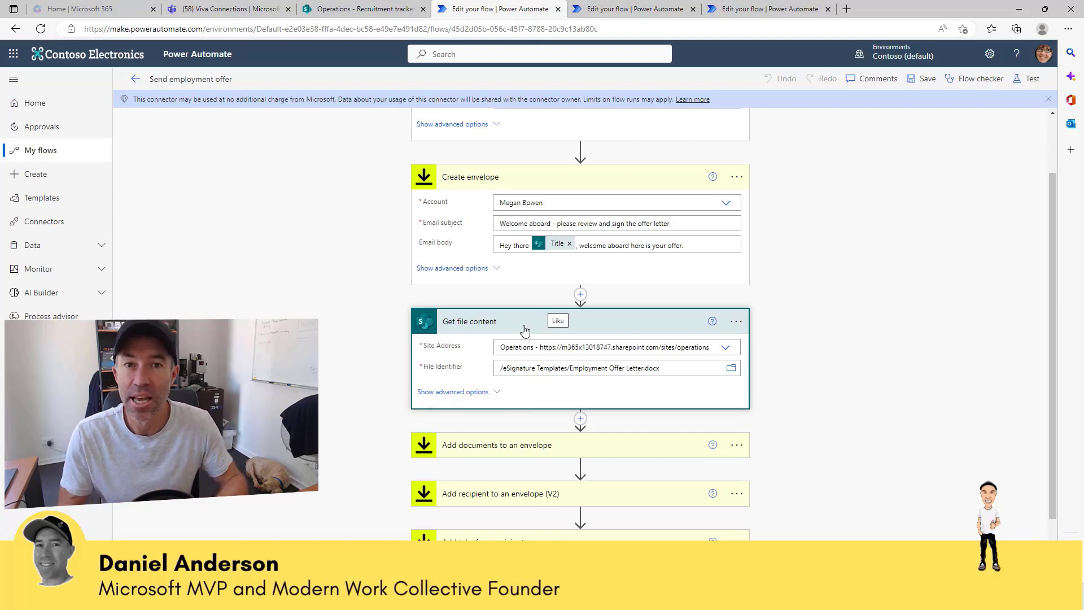
scroll(542, 361, down, 2)
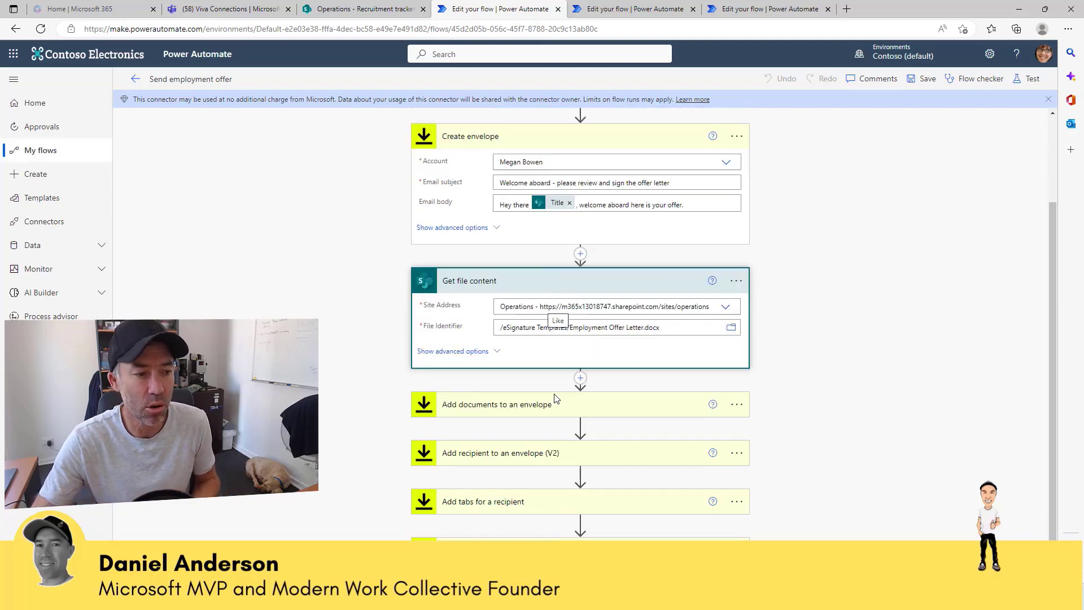
click(562, 375)
scroll(614, 415, down, 3)
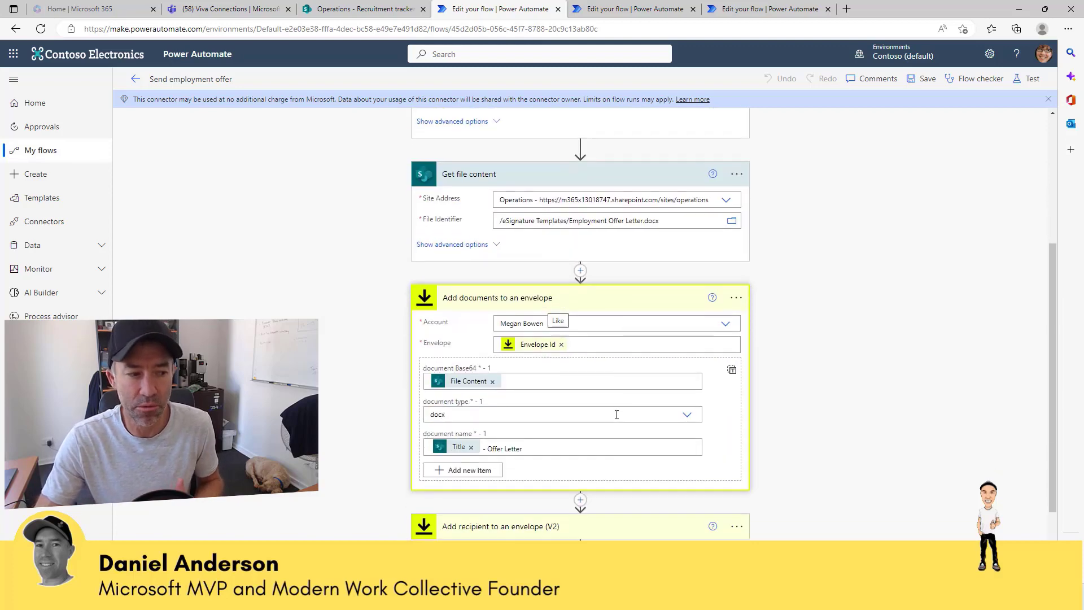
click(549, 422)
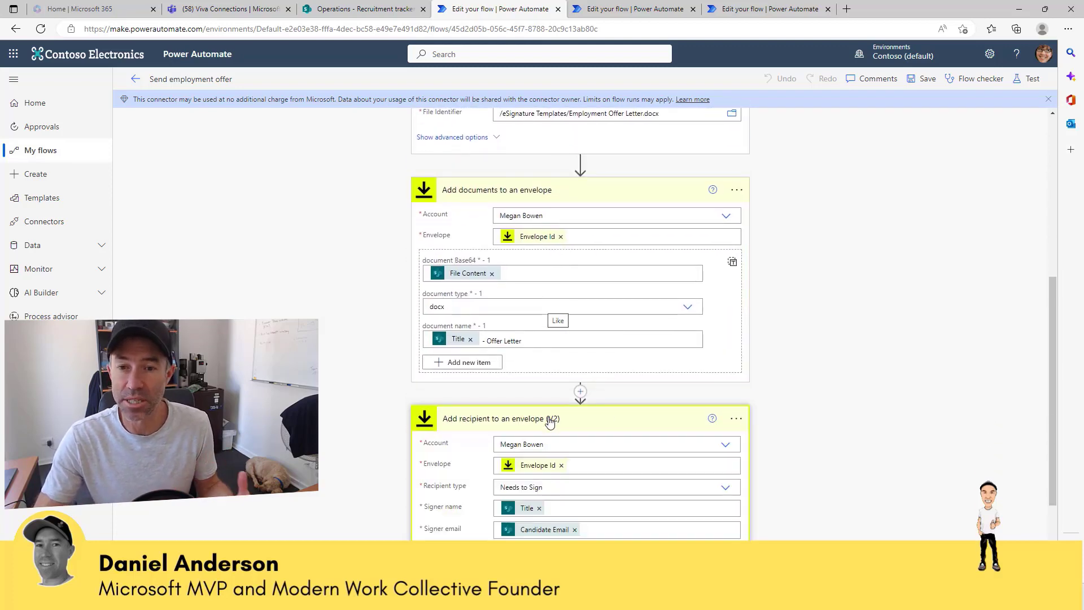
scroll(550, 422, down, 2)
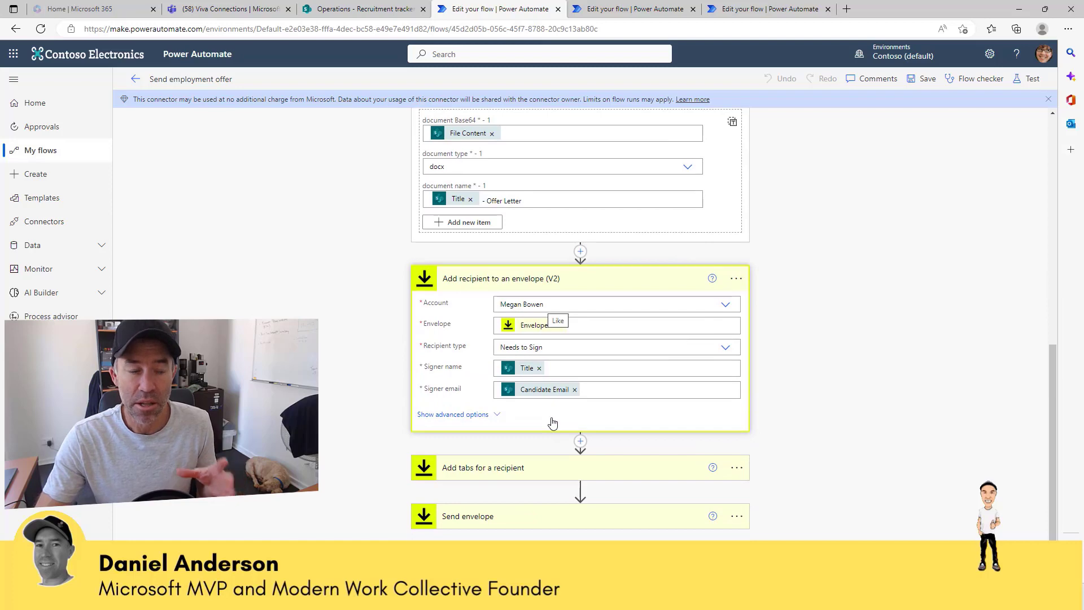
- Recheck the employment offer flow from its trigger down, and expand Add tabs for a recipient and Send envelope to examine them
scroll(554, 422, up, 10)
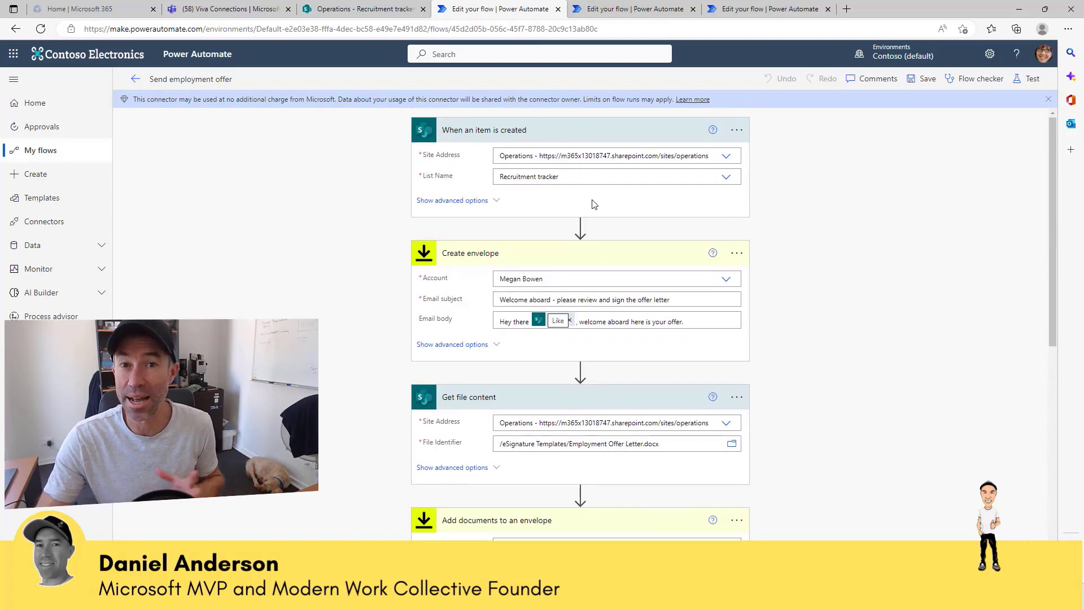
scroll(594, 204, down, 8)
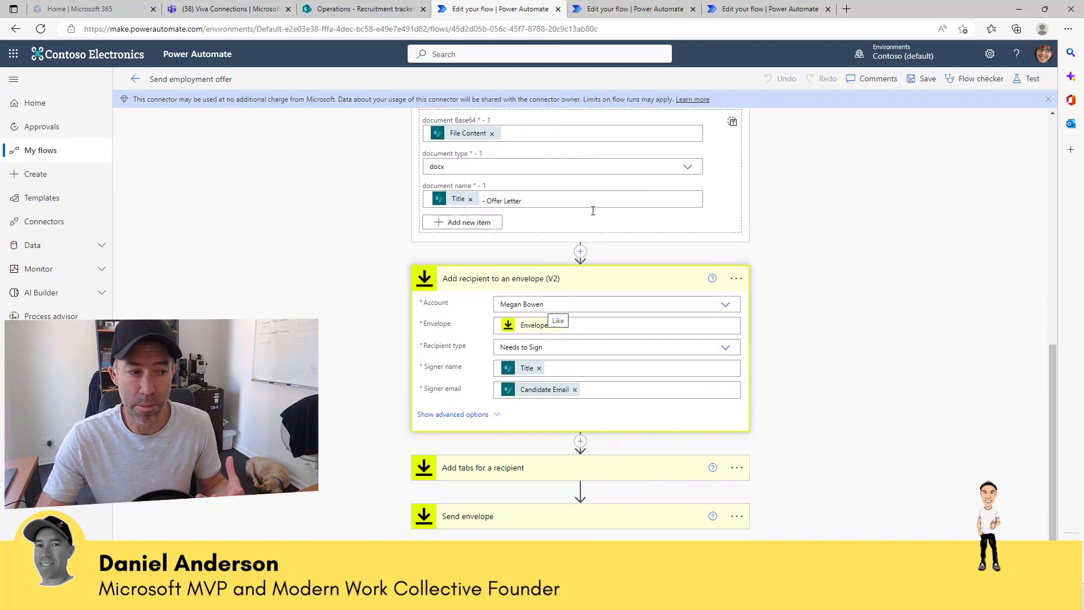
click(569, 469)
scroll(571, 469, down, 1)
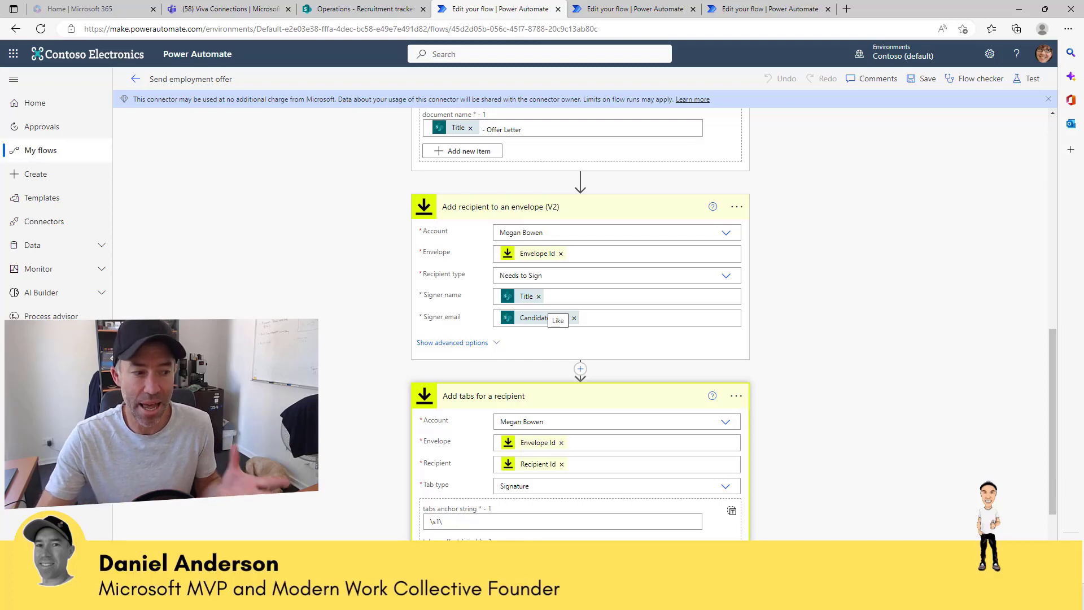
scroll(581, 466, down, 2)
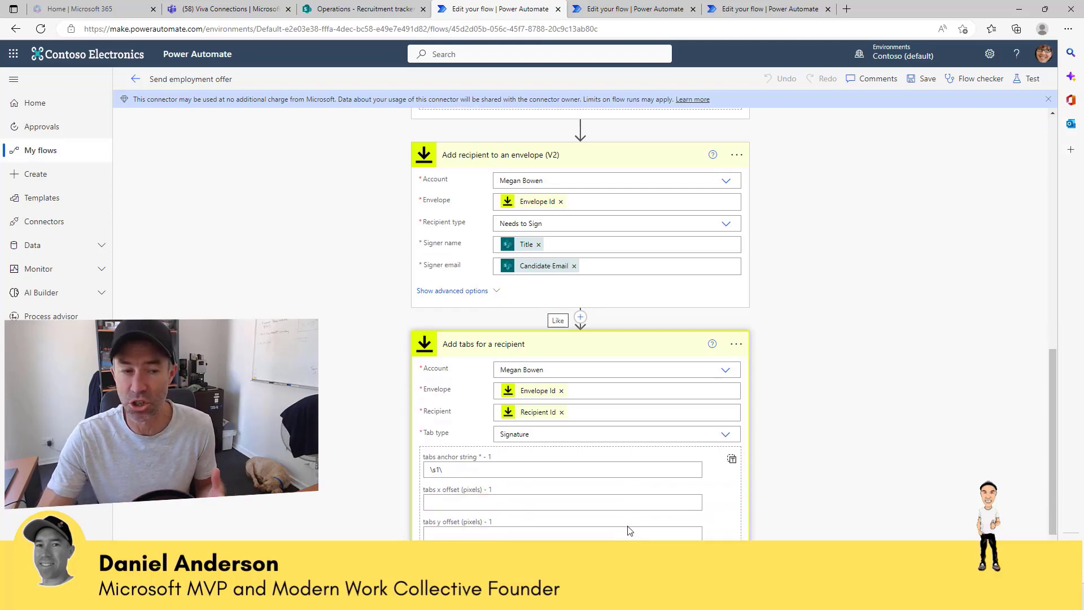
click(596, 520)
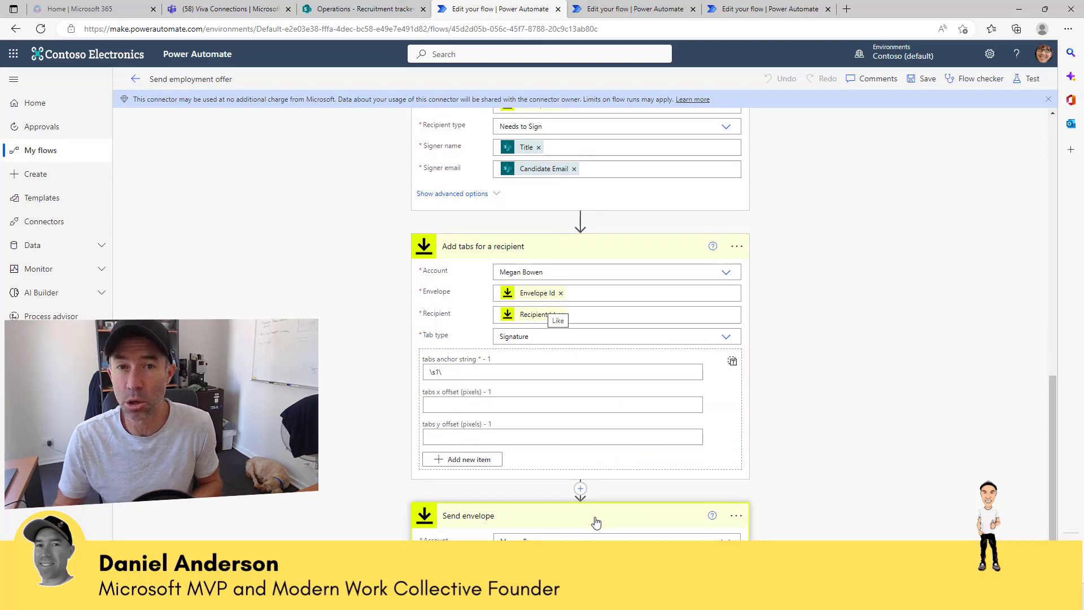
- Examine the second open flow's trigger, Get envelope documents, Create new folder and Create file settings
click(623, 9)
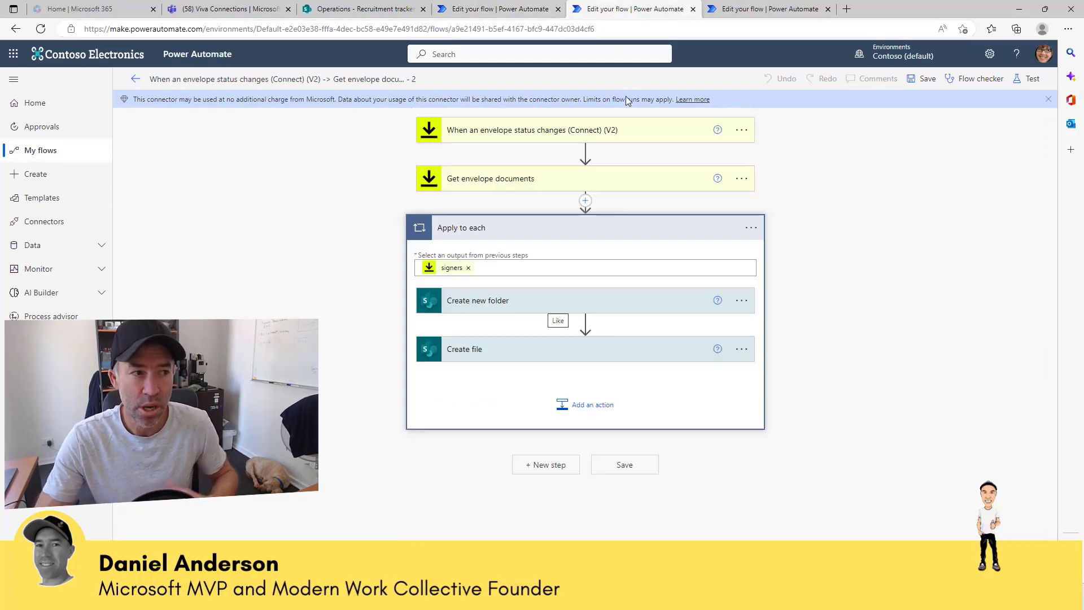
click(609, 135)
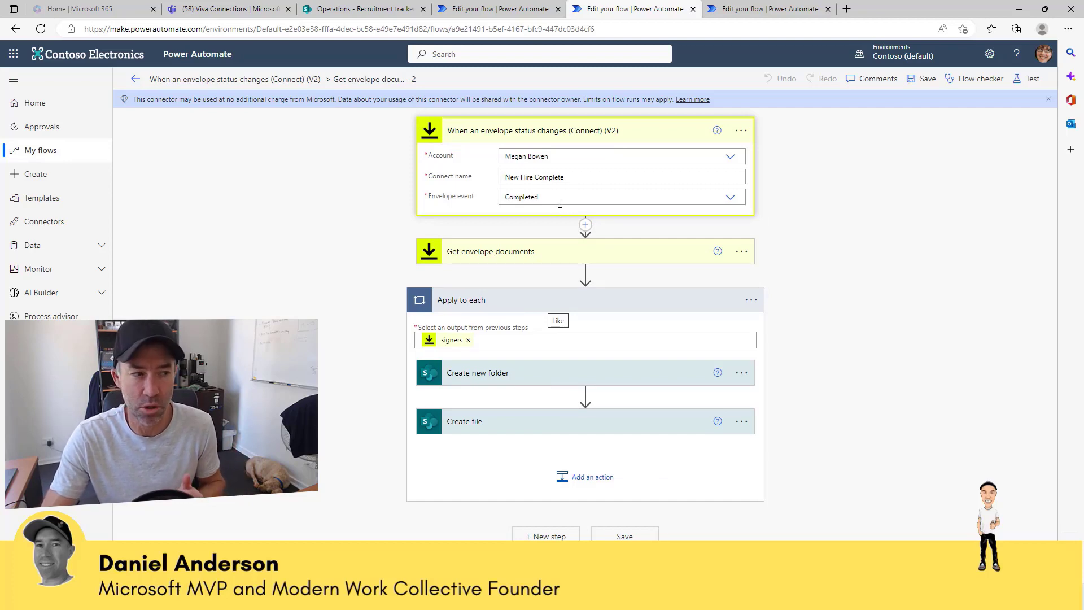
click(542, 252)
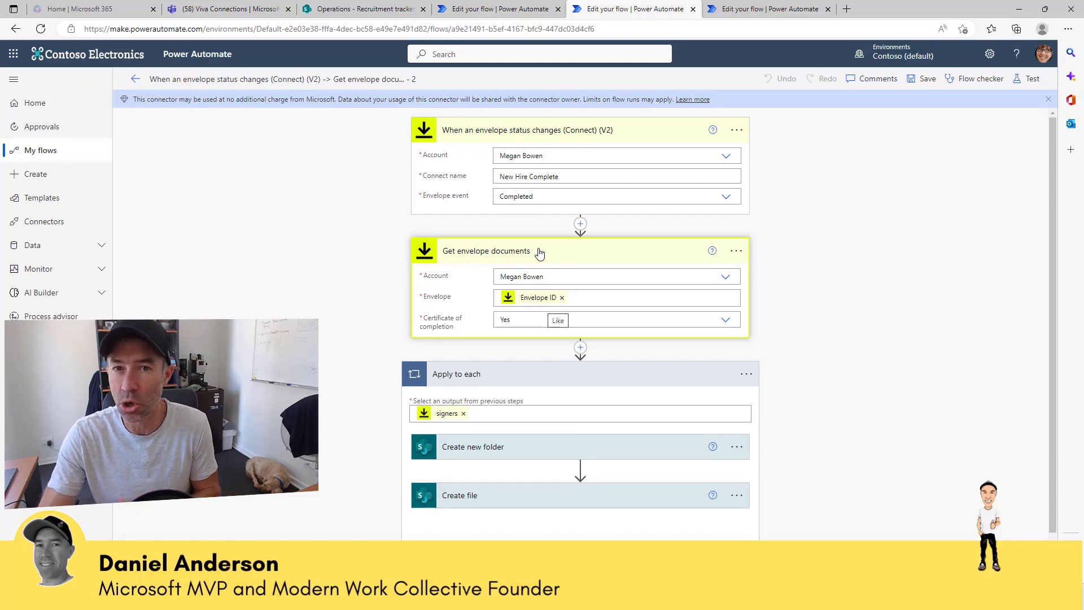
scroll(537, 252, down, 1)
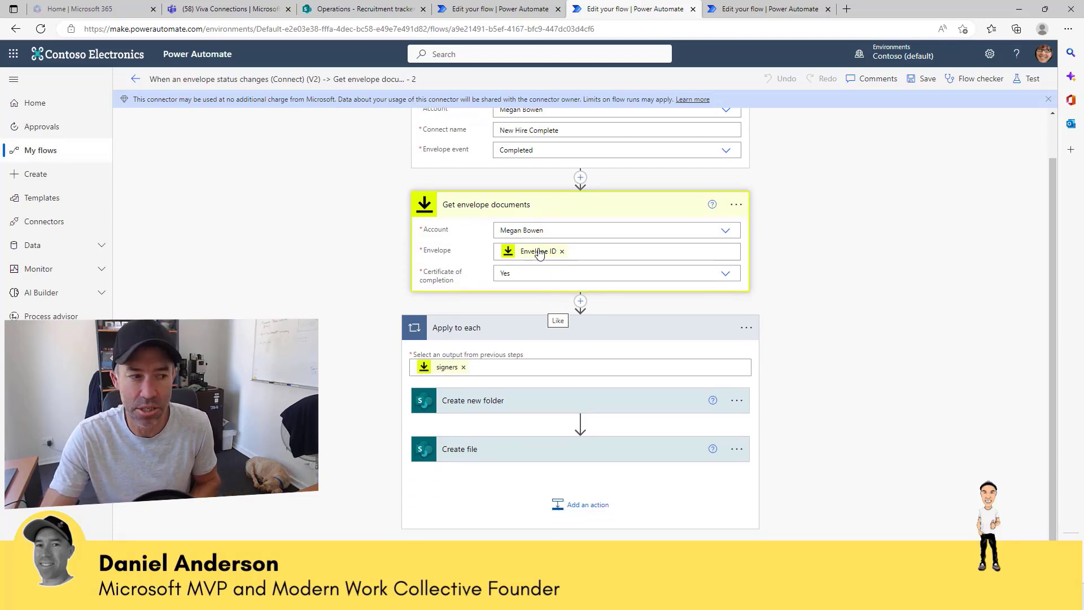
click(556, 402)
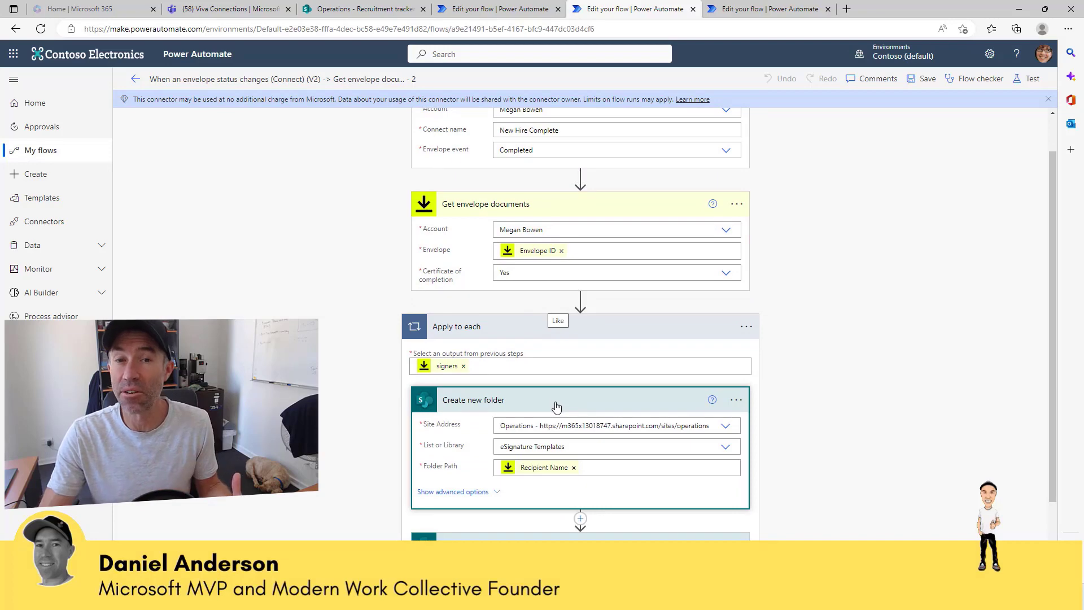
scroll(557, 418, down, 2)
click(554, 447)
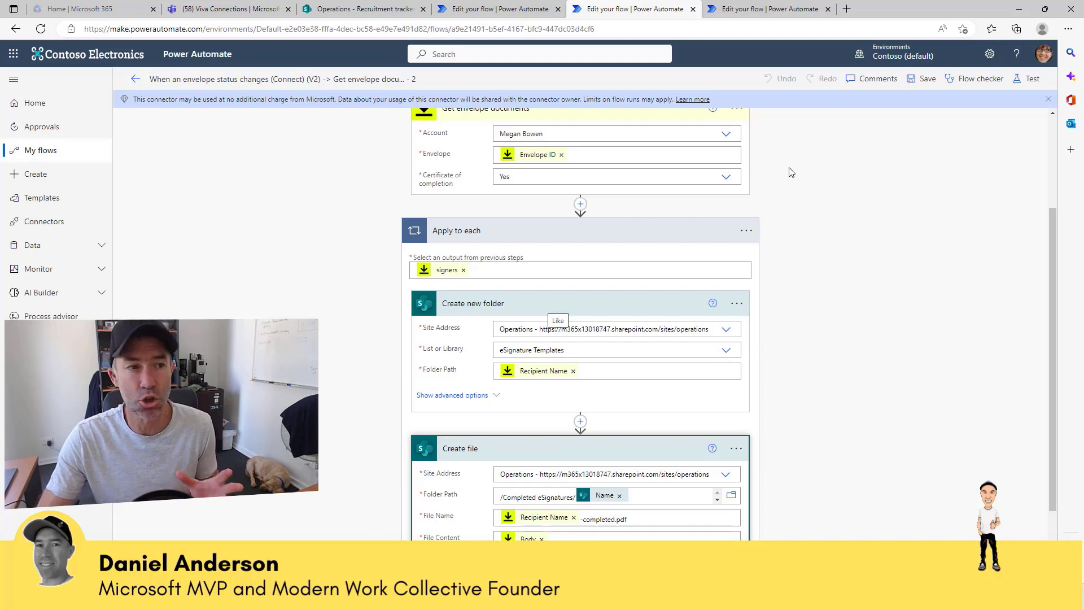
- Examine the List recipients flow's Apply to each loop and its Start and wait for an approval settings
click(768, 9)
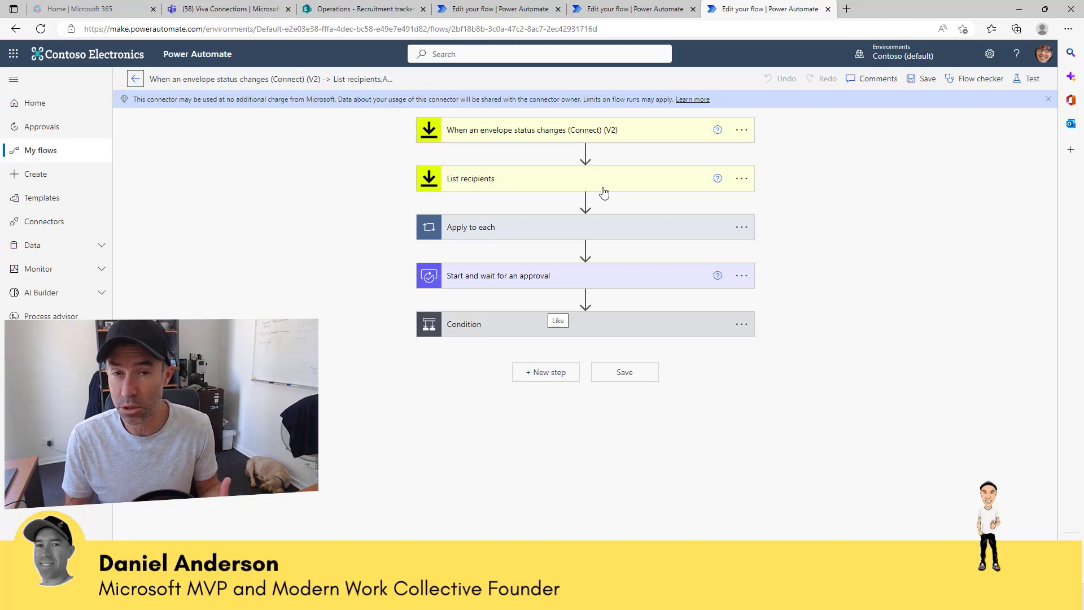
click(588, 233)
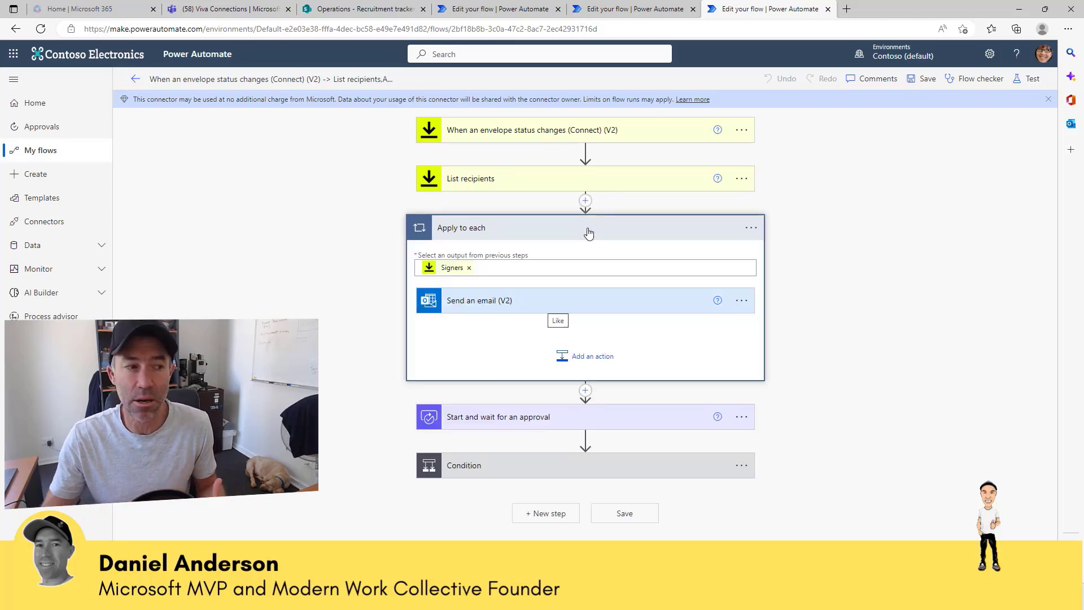
click(668, 425)
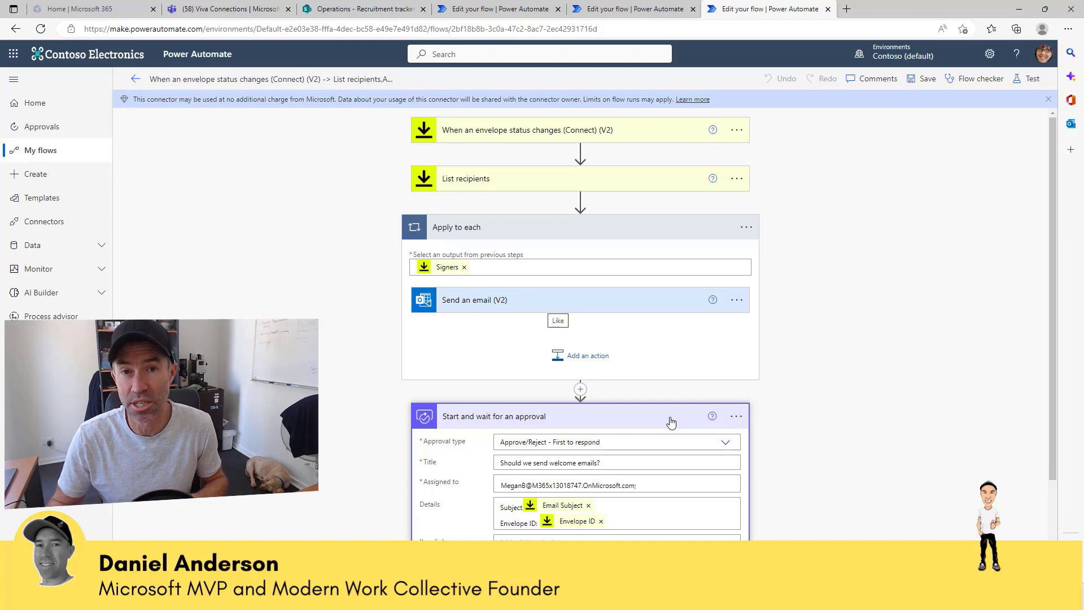
scroll(702, 448, down, 2)
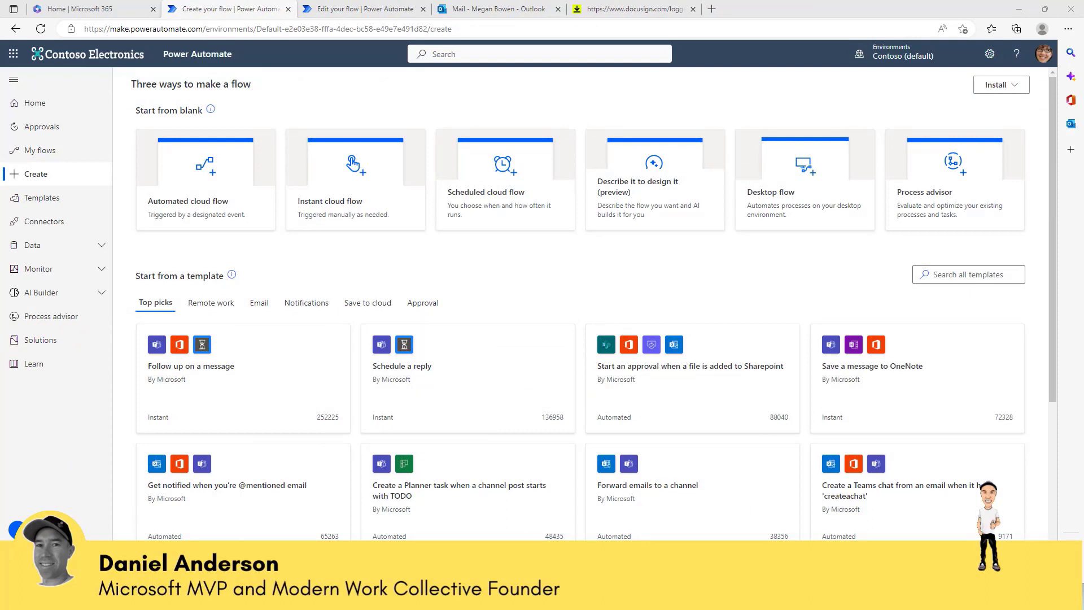
- Start an automated cloud flow without a preset trigger and add DocuSign's When an envelope status changes (Connect) (V2) trigger
click(192, 203)
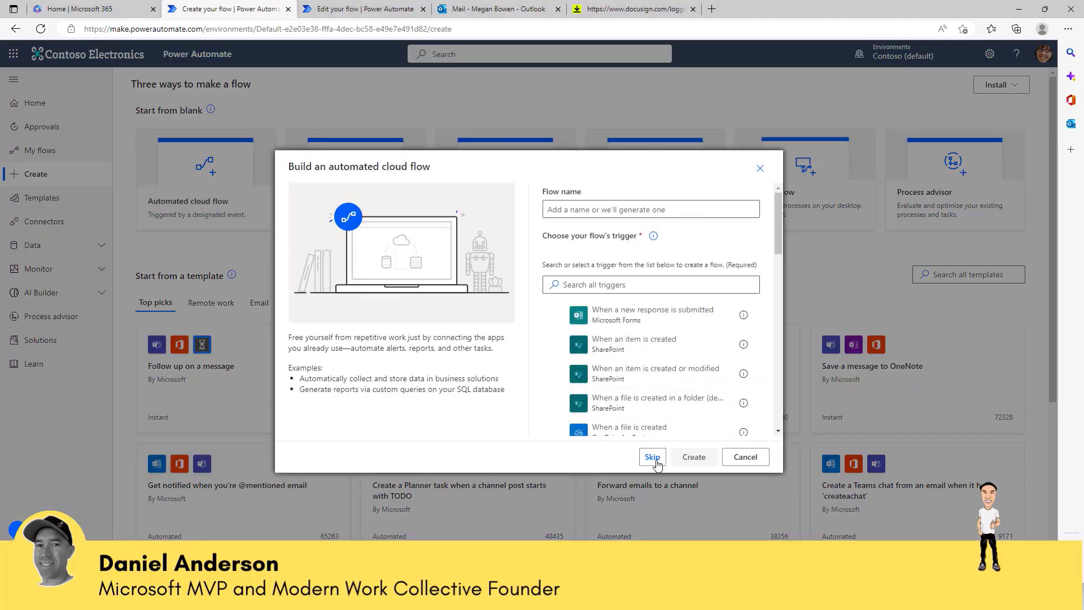
click(652, 456)
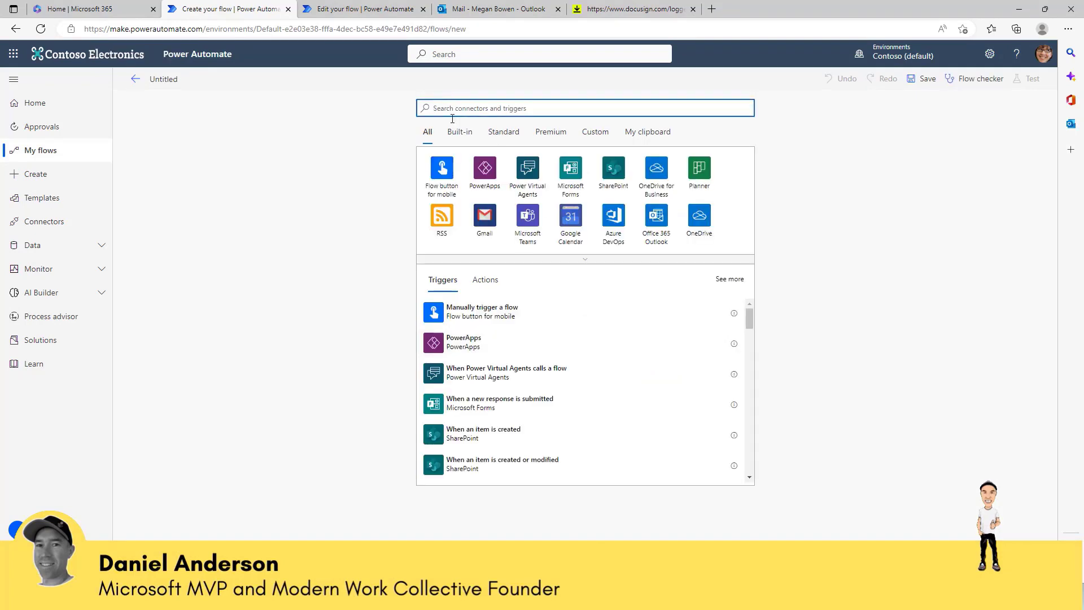
text(docus)
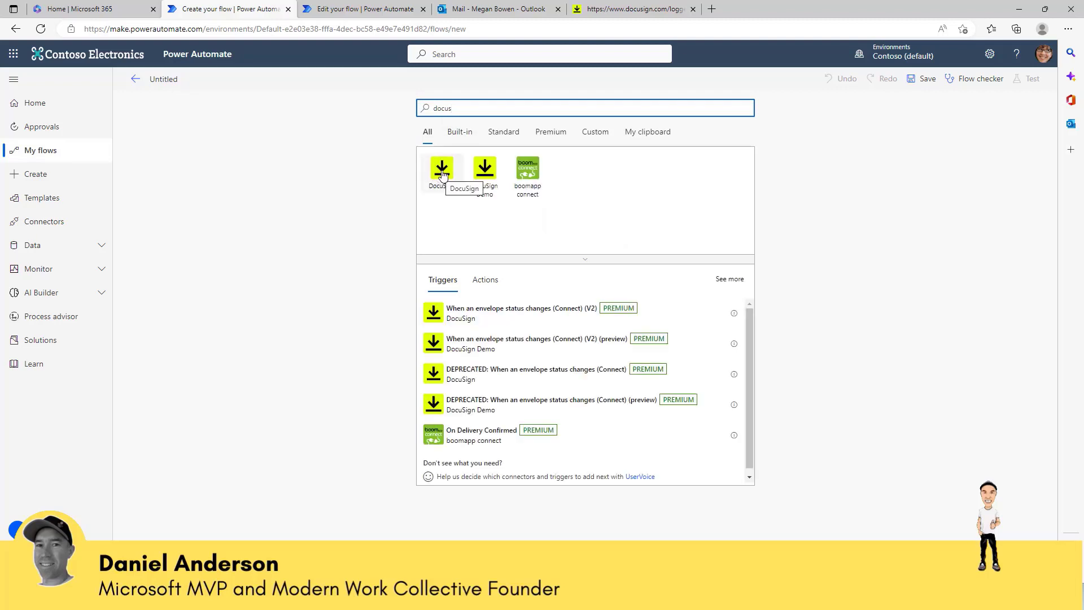
click(442, 169)
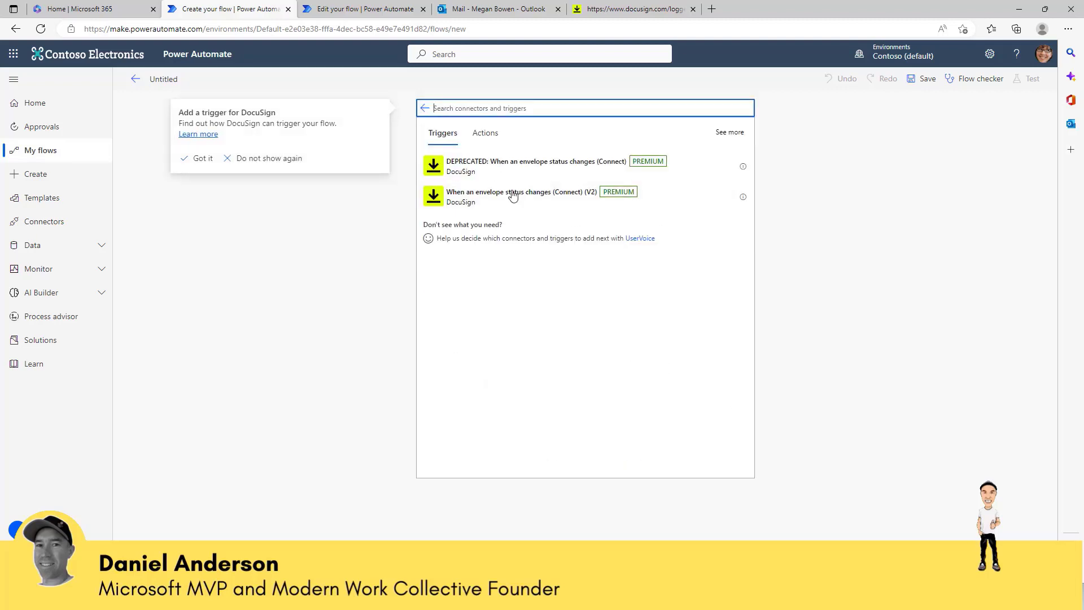
click(468, 198)
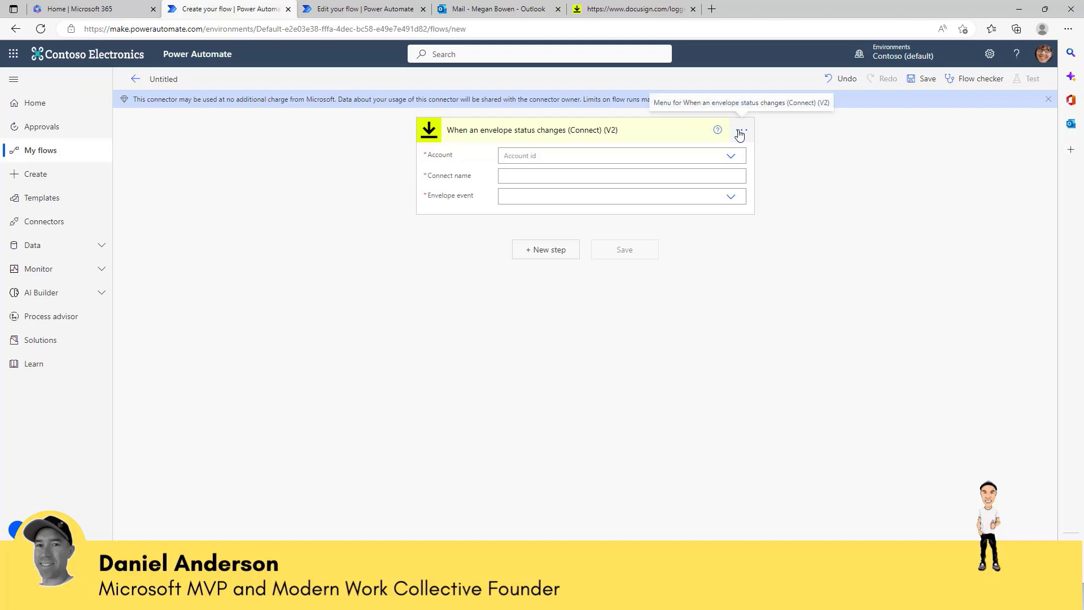
- Switch the DocuSign trigger to the onmicrosoft.com connection and select the account holder offered for its Account
click(740, 132)
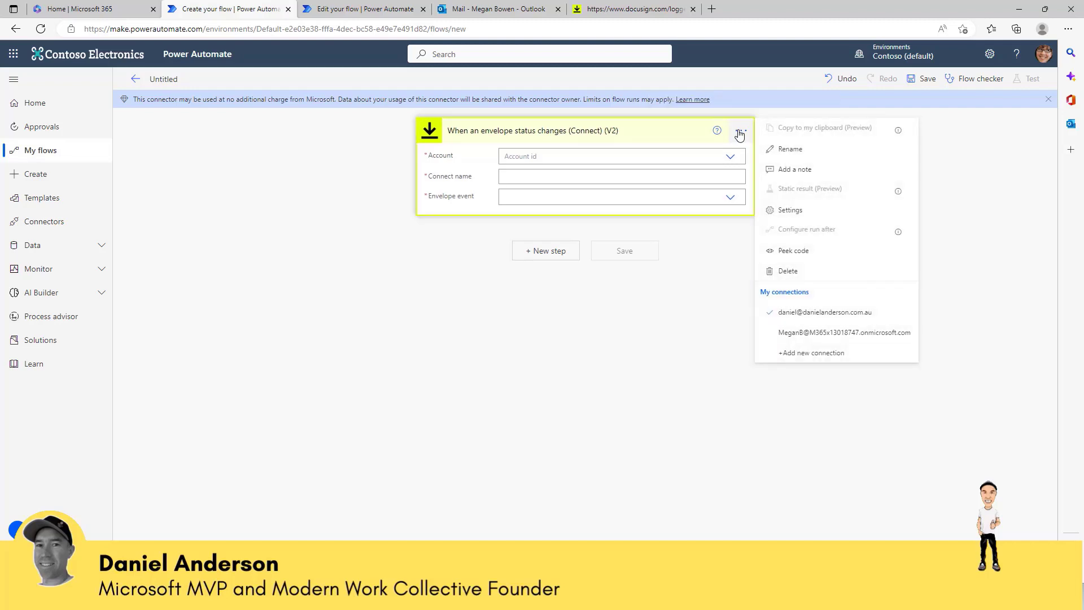
click(825, 334)
click(658, 160)
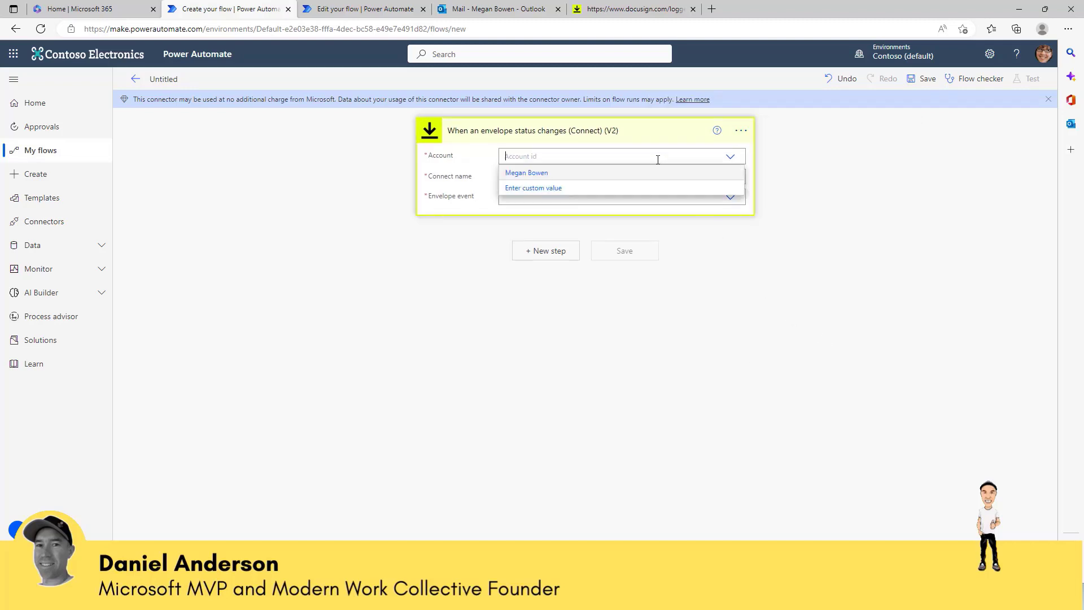
click(544, 176)
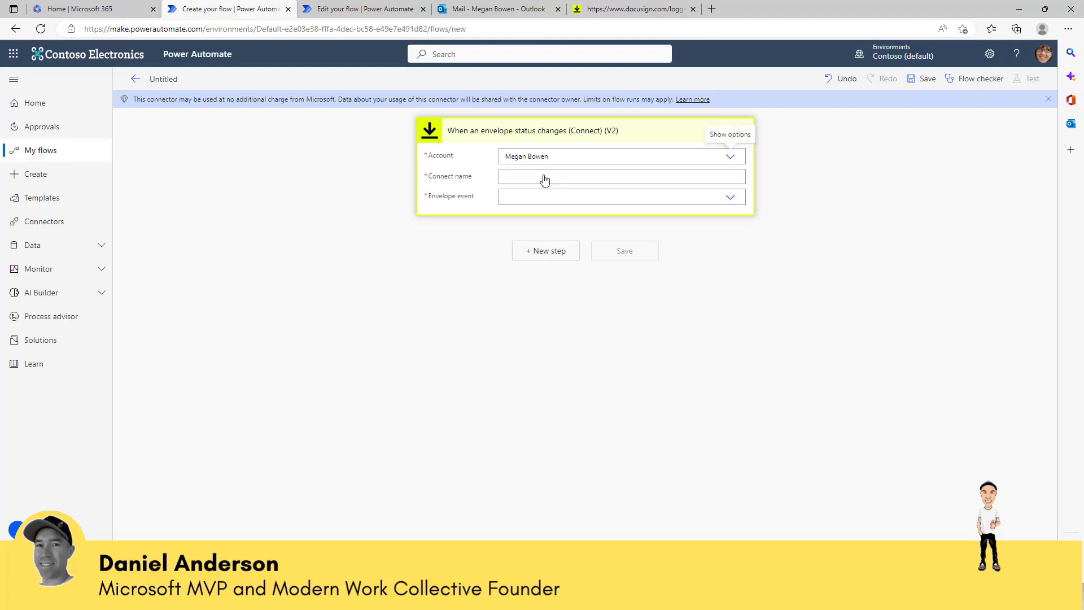
- Set the trigger's Connect name to "Welcome email sequence" and its Envelope event to Completed
click(542, 177)
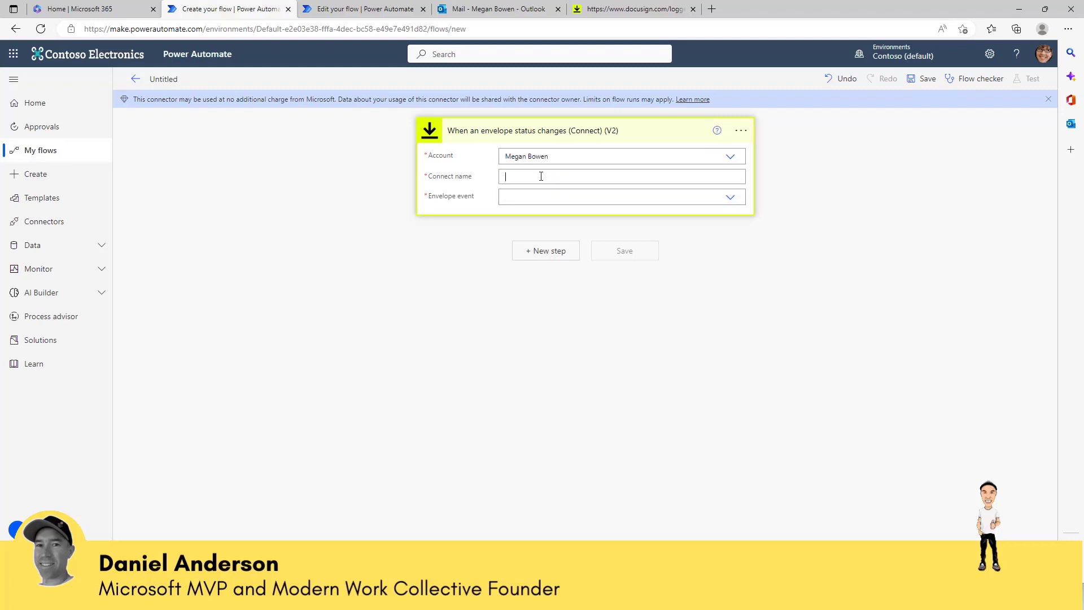
text(Welcome email sequence)
click(538, 198)
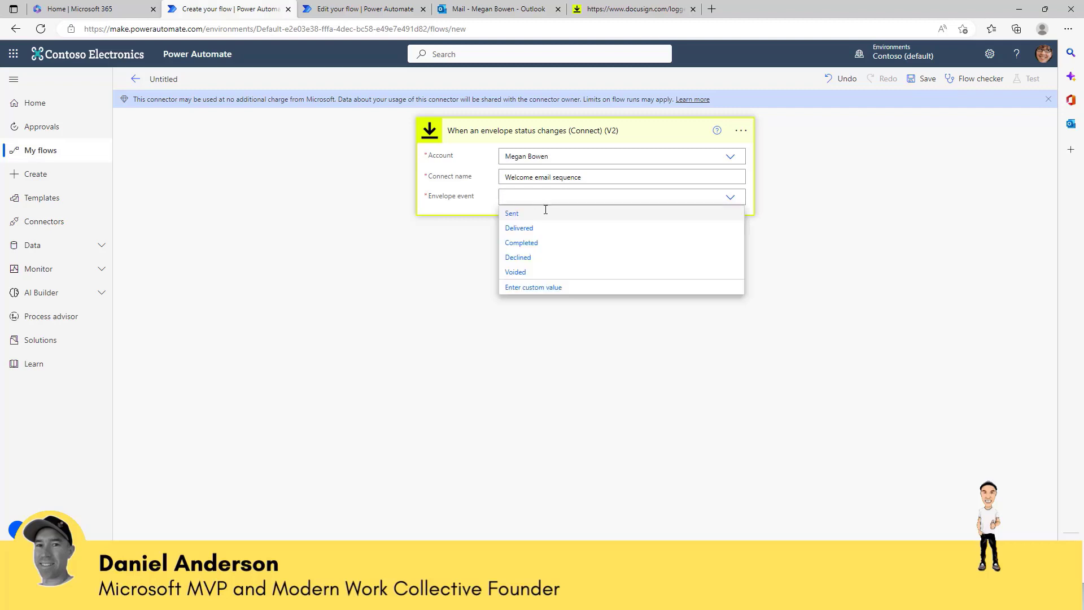
click(517, 245)
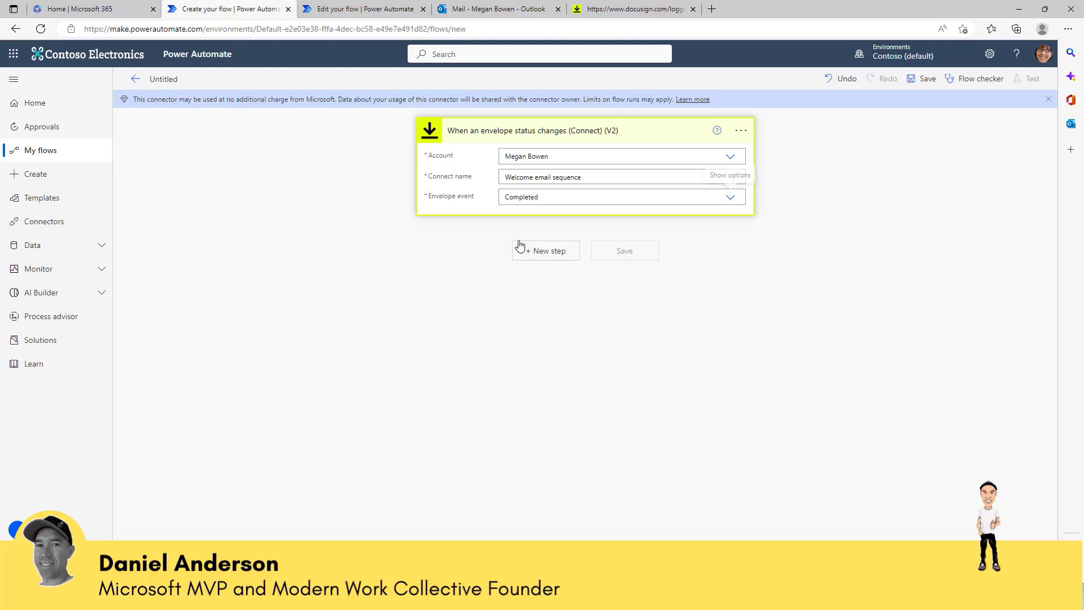
- Add DocuSign's List recipients action as a new step below the envelope status trigger
click(555, 257)
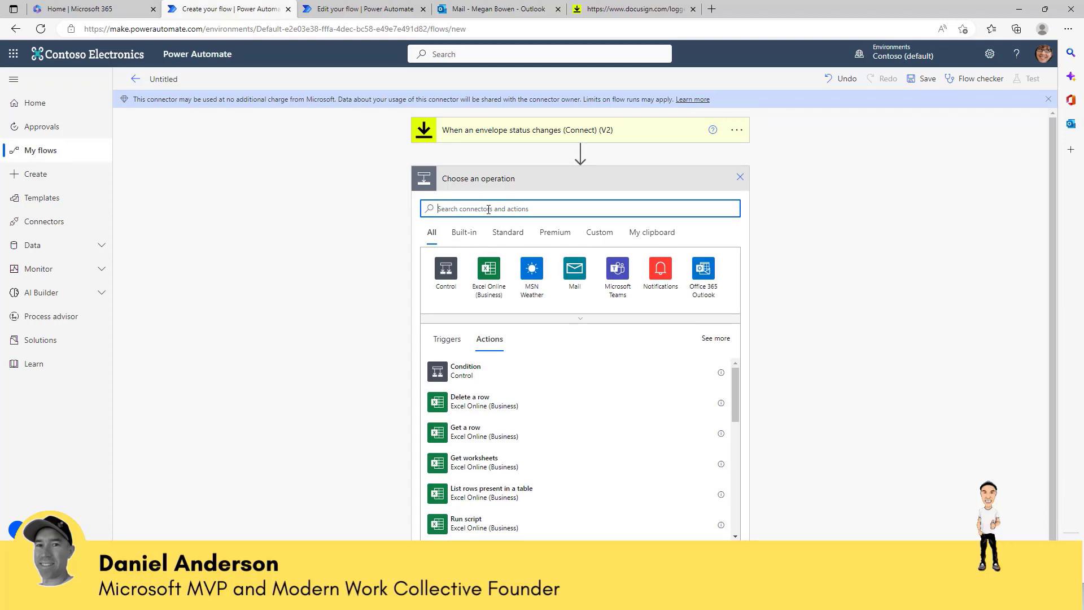
text(docusign)
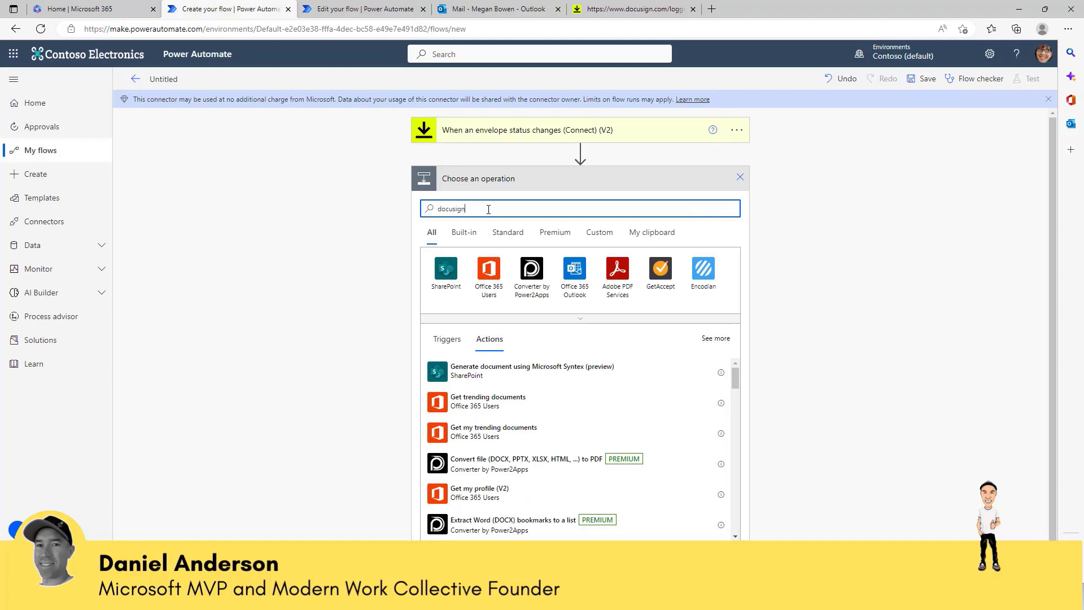
click(445, 269)
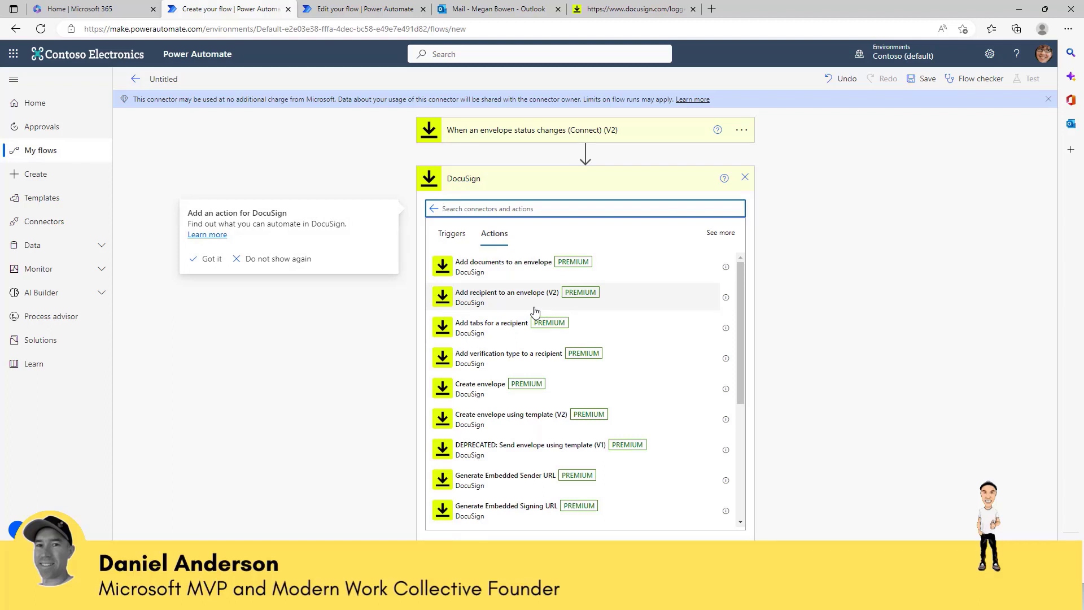
scroll(535, 311, down, 5)
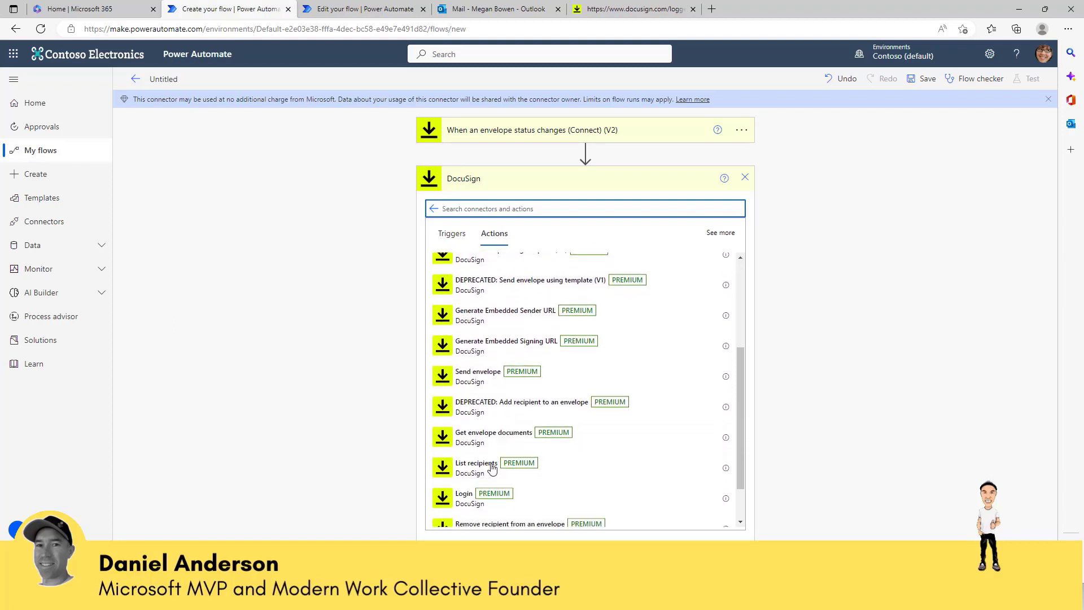
click(486, 475)
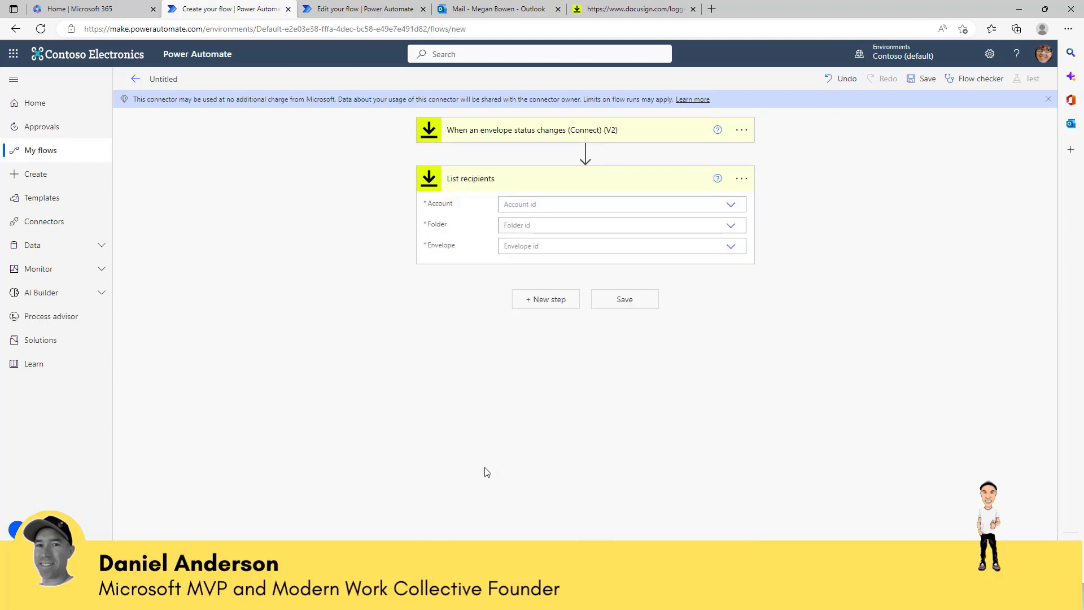
- Switch the List recipients action to the onmicrosoft.com connection and select the account holder offered for its Account
click(741, 179)
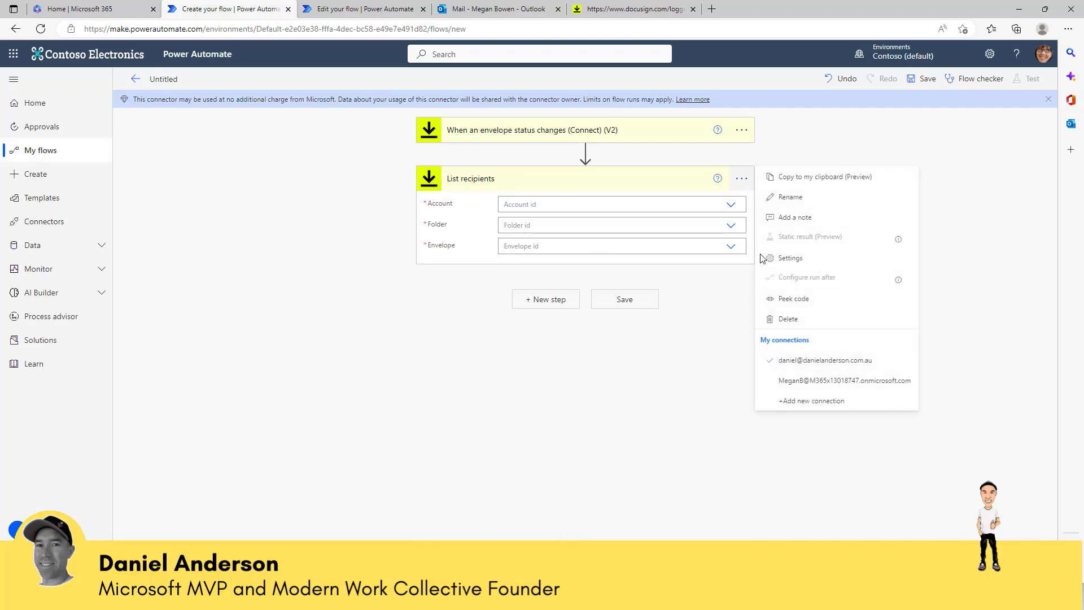
click(795, 375)
click(609, 206)
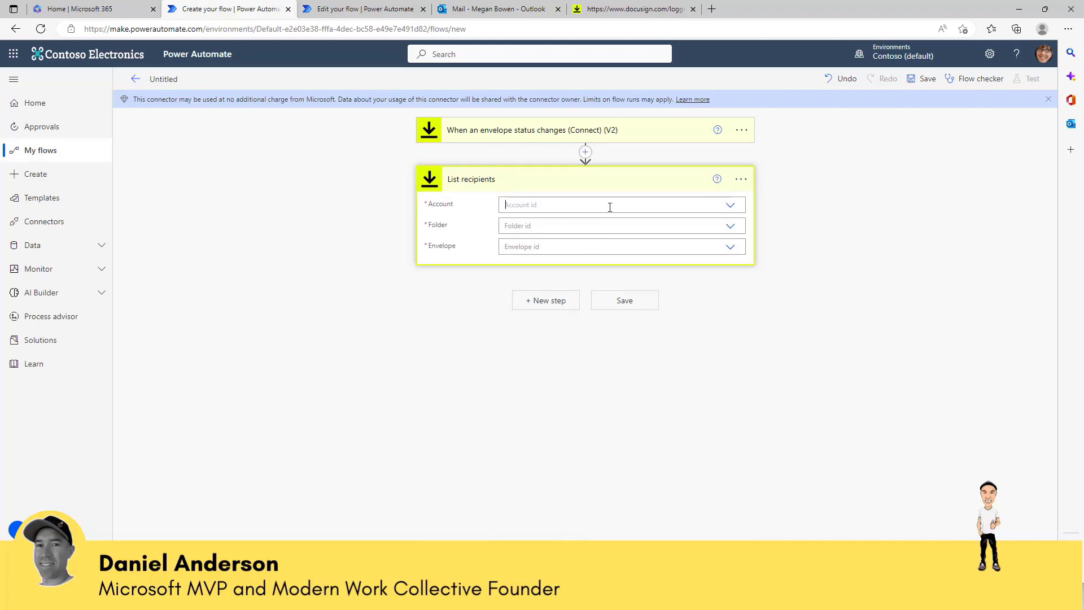
click(522, 222)
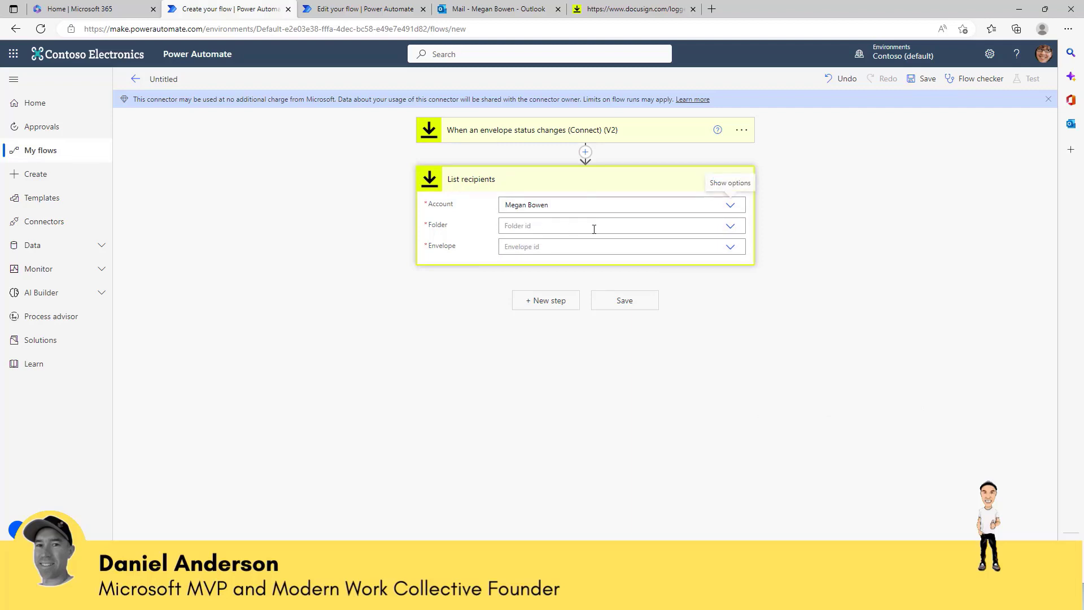
- Set the List recipients Folder to Inbox and its Envelope to the trigger's Envelope ID as a custom value
click(594, 229)
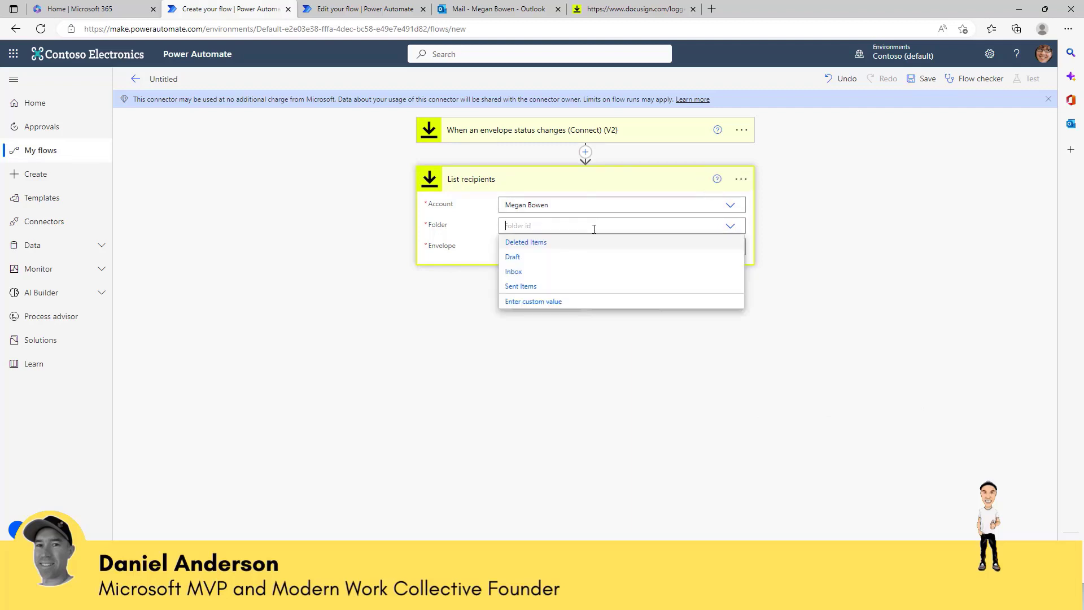
click(518, 273)
click(540, 245)
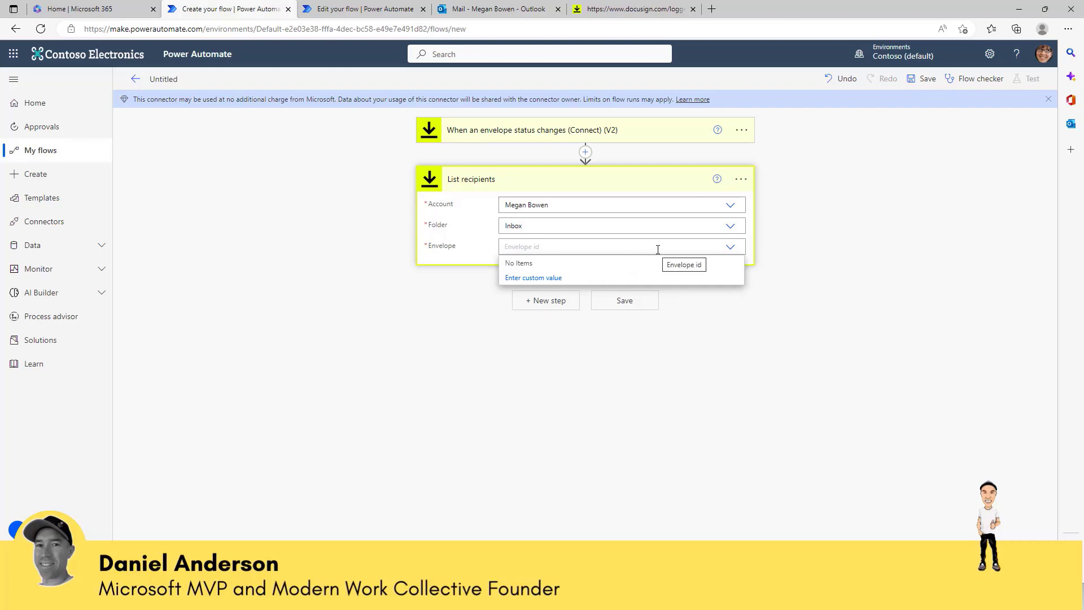
click(535, 279)
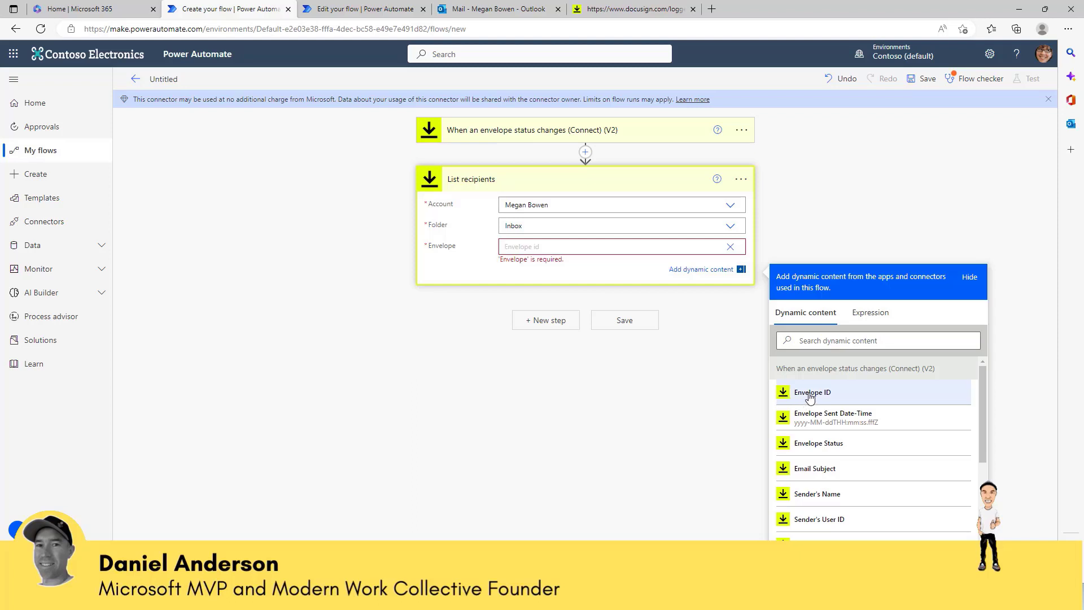
click(784, 396)
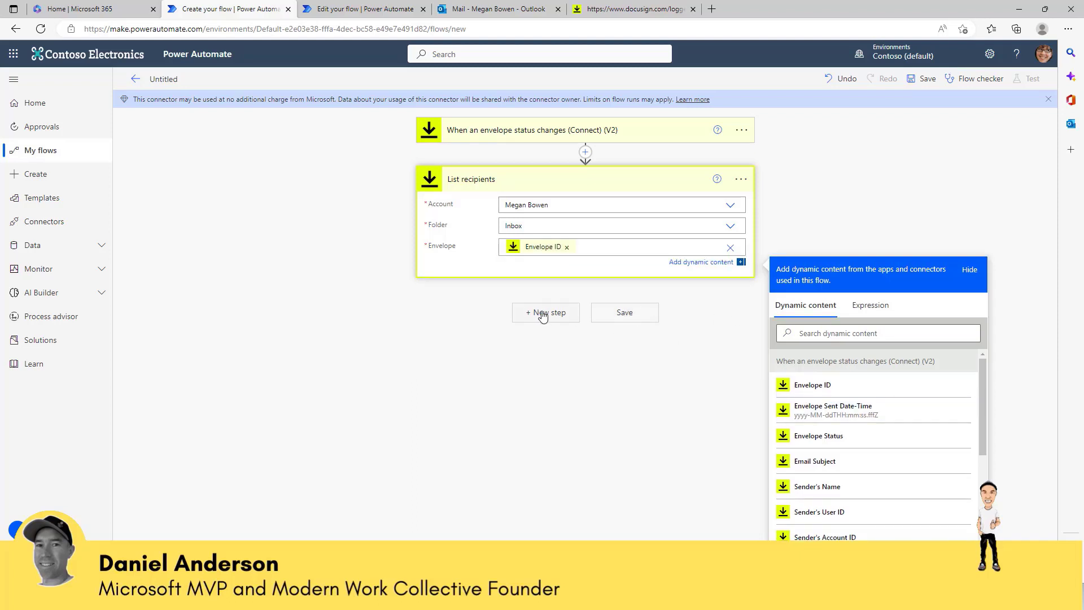
click(596, 372)
- Add the Office 365 Outlook action Send an email (V2) as a new step after List recipients
click(546, 306)
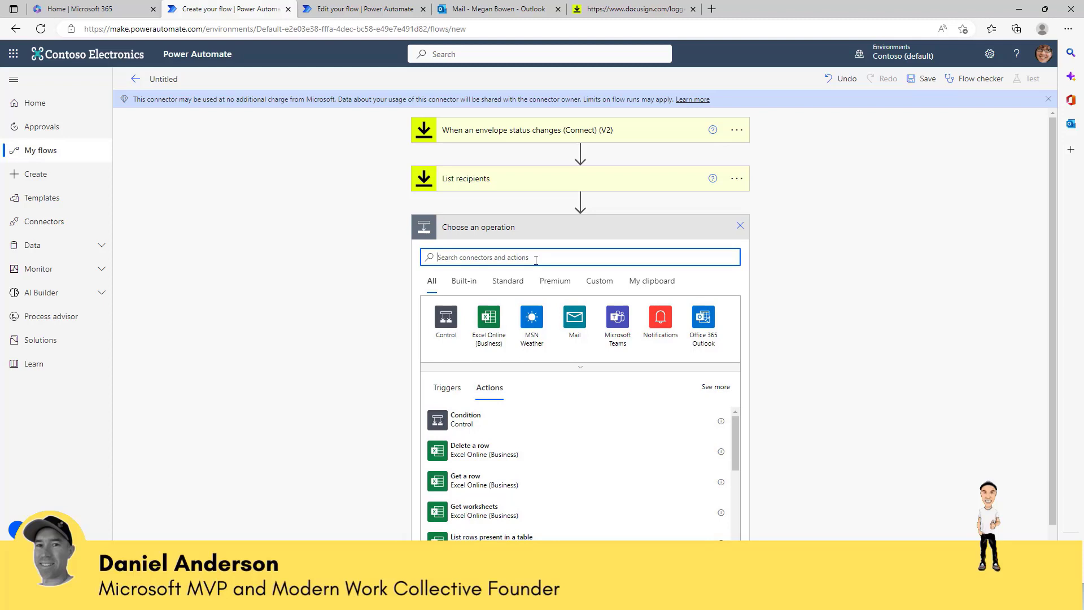
click(700, 332)
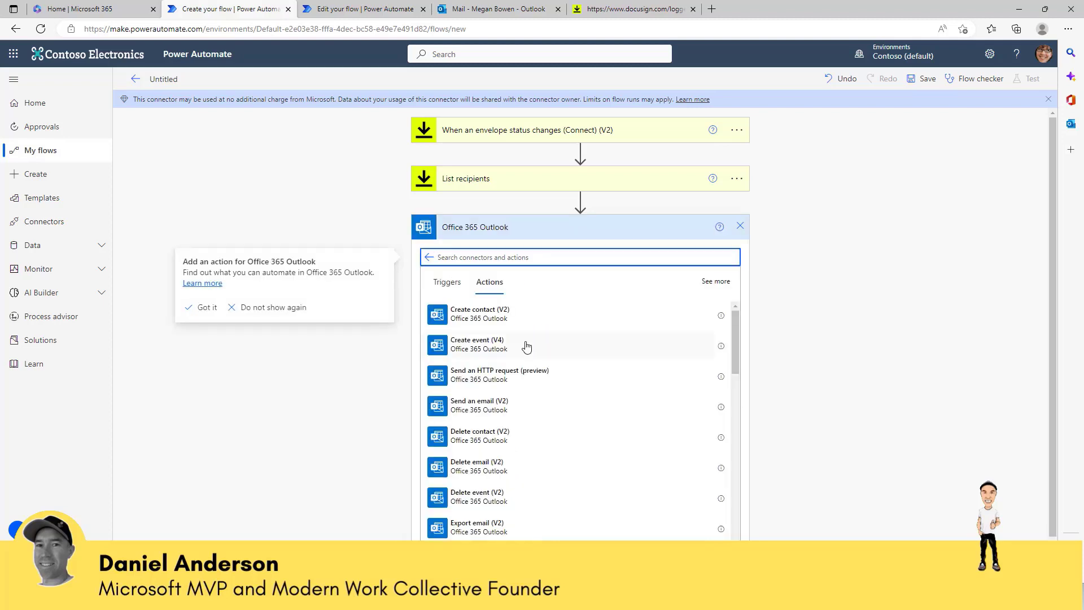
text(sned)
key(BackSpace)
key(BackSpace)
key(BackSpace)
text(en)
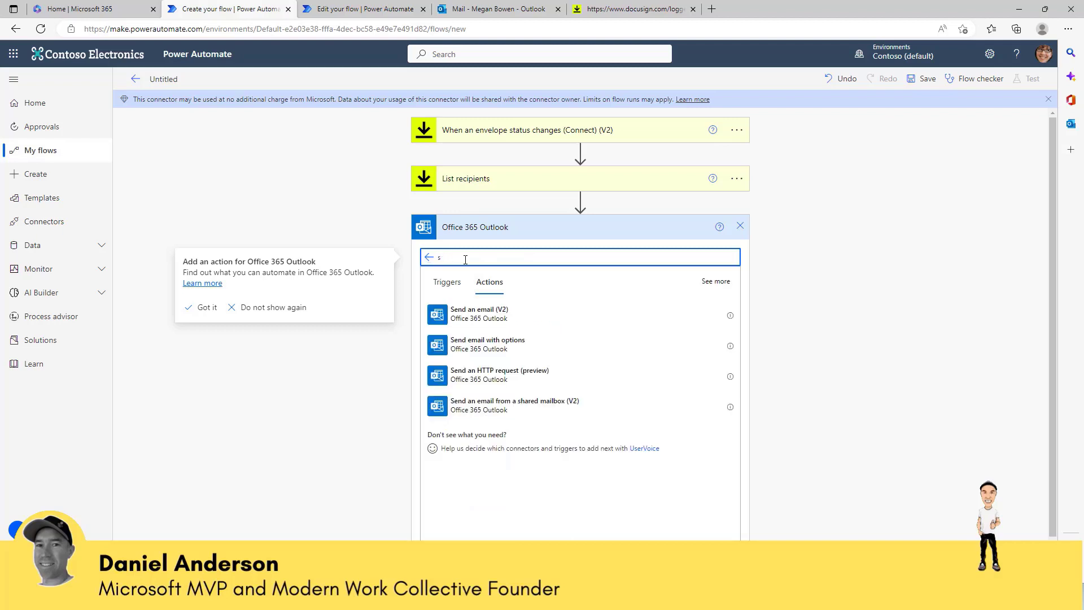
text(d)
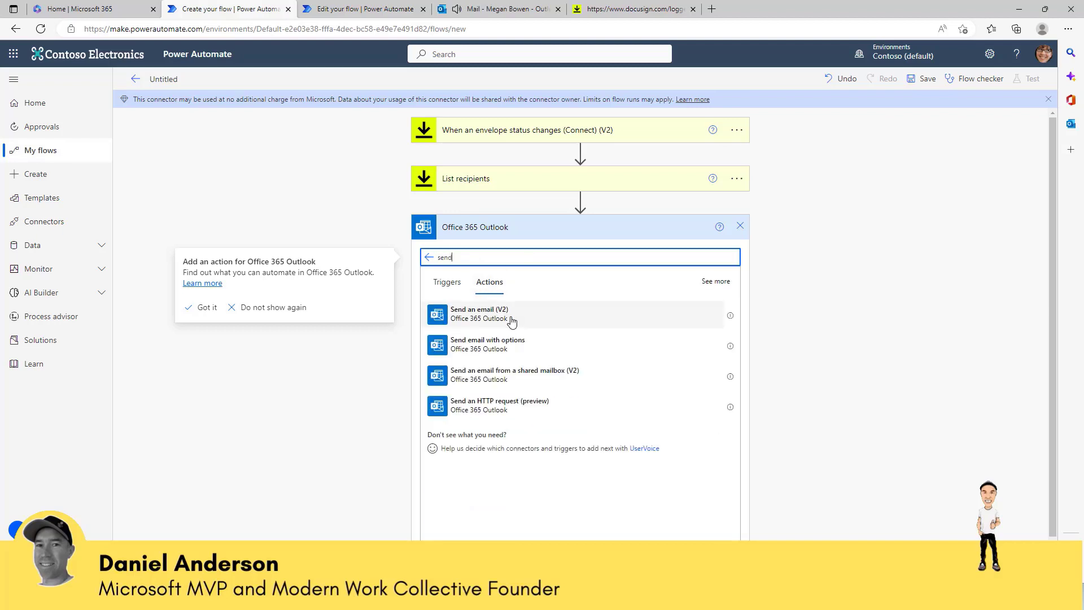
click(493, 319)
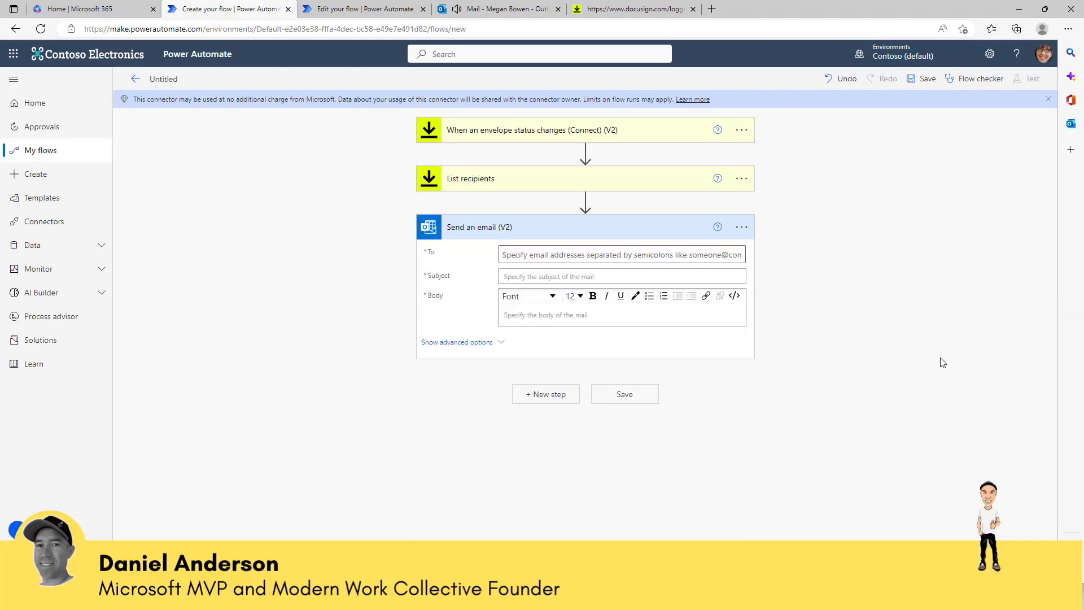
- Set the email's To field to the Signers Email dynamic content from List recipients
click(519, 255)
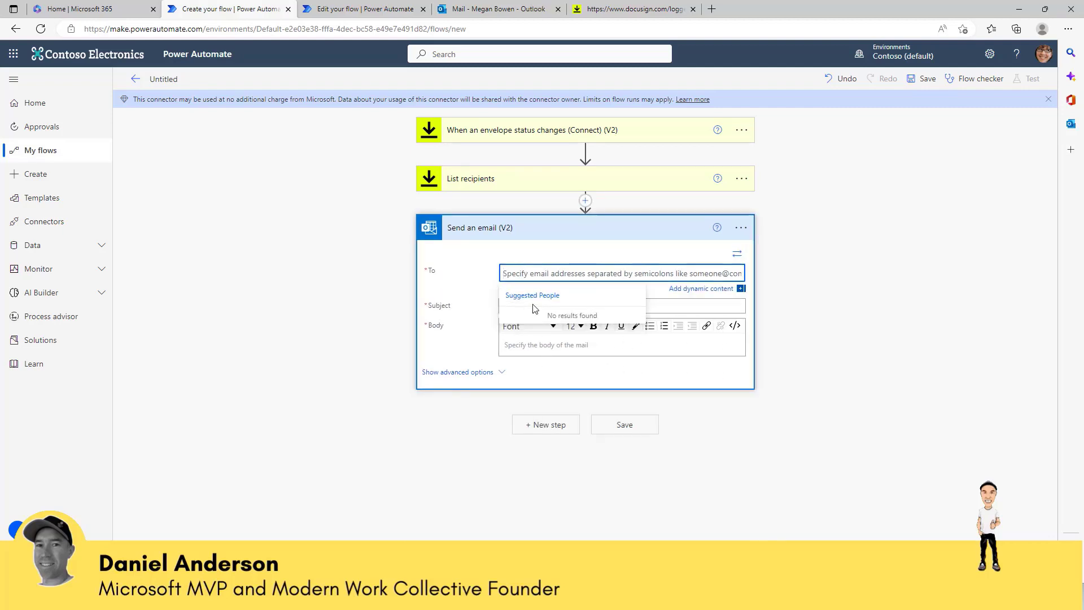
click(688, 289)
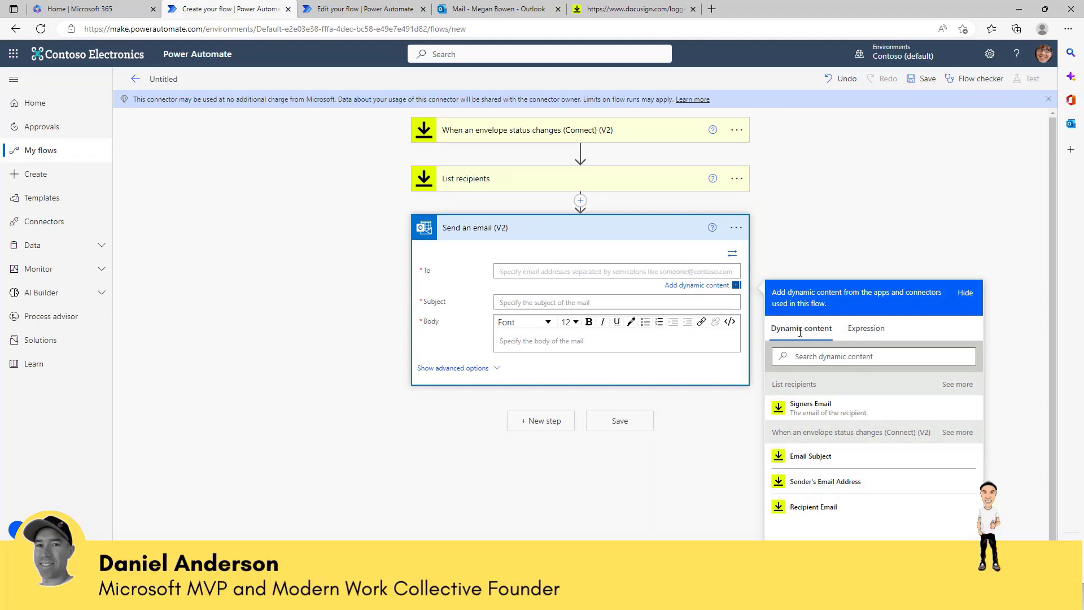
click(820, 416)
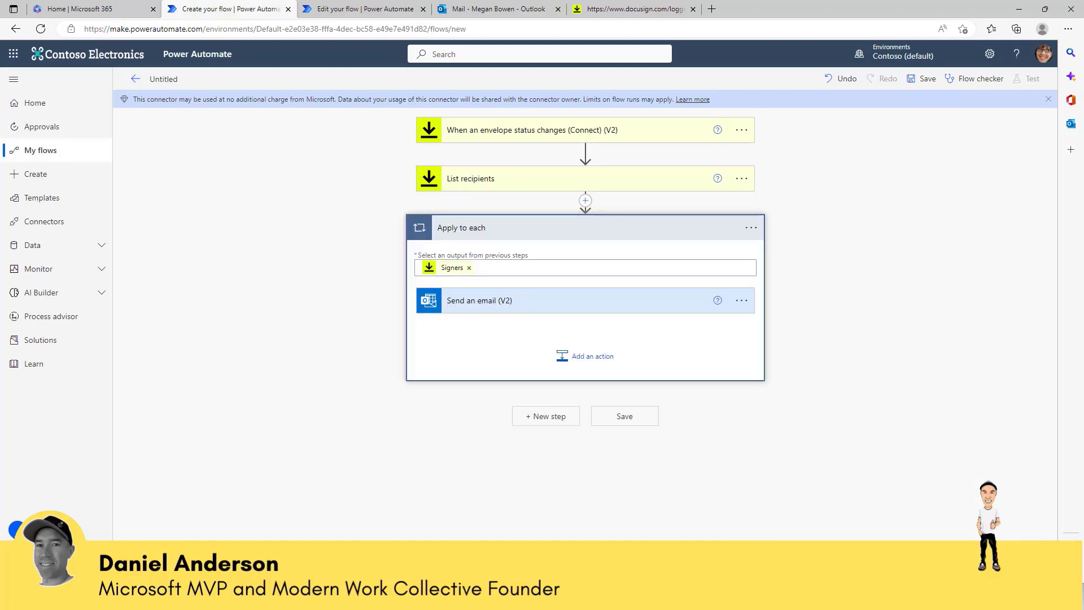
- In the looped email action, set the Subject to the Signers Name dynamic content followed by ", your signature has been received"
click(513, 310)
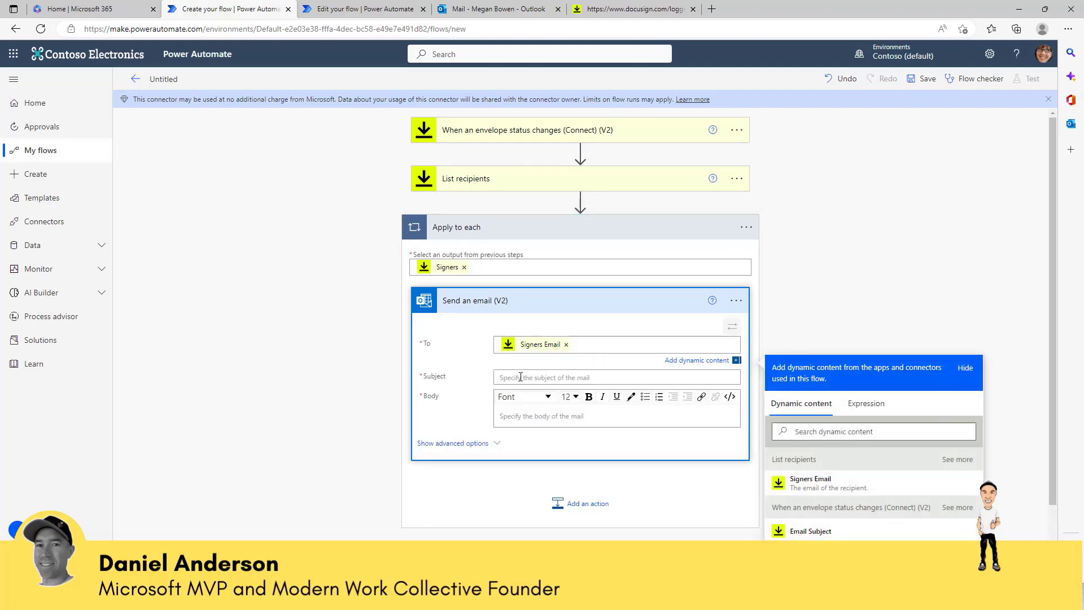
click(521, 377)
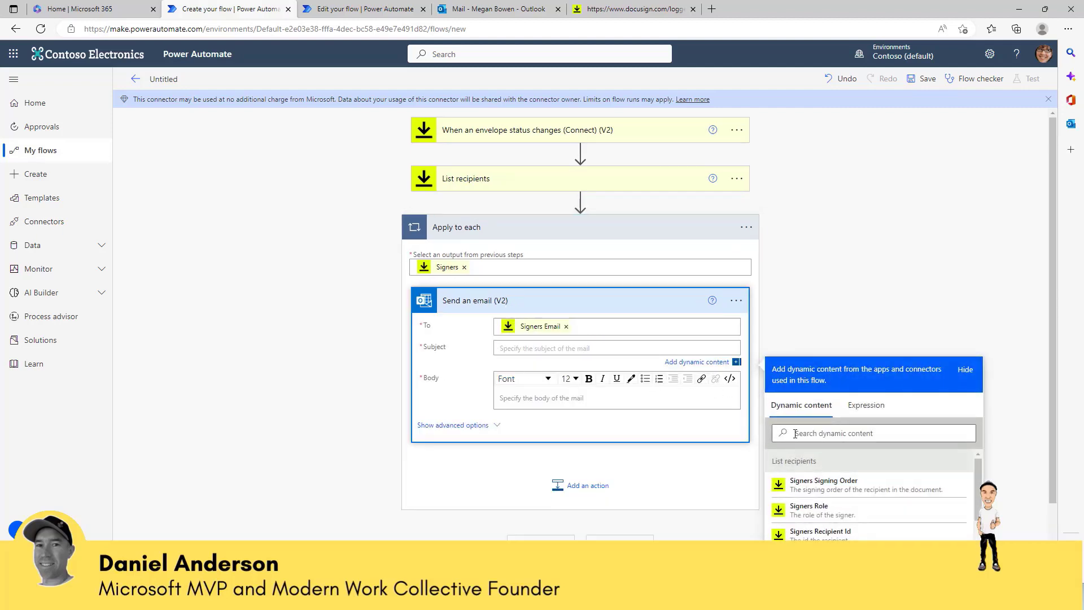
click(835, 433)
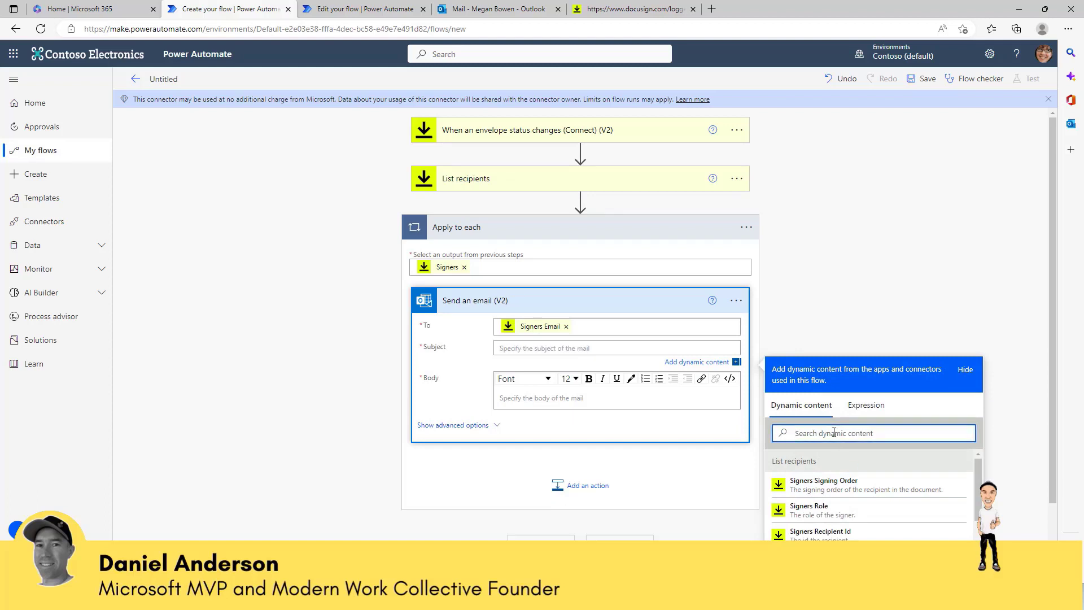
text(name)
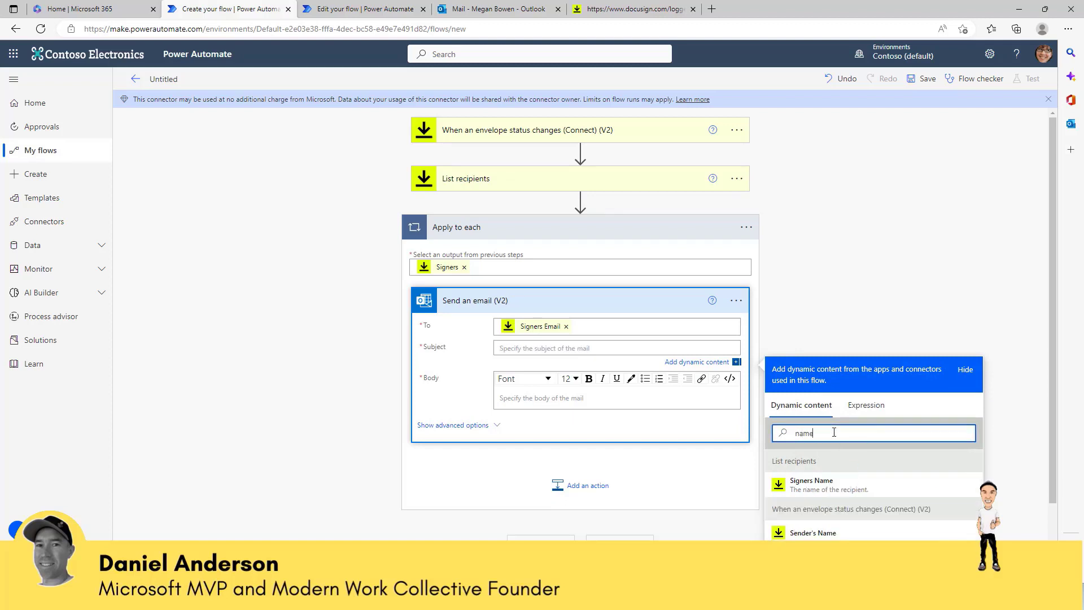
click(828, 492)
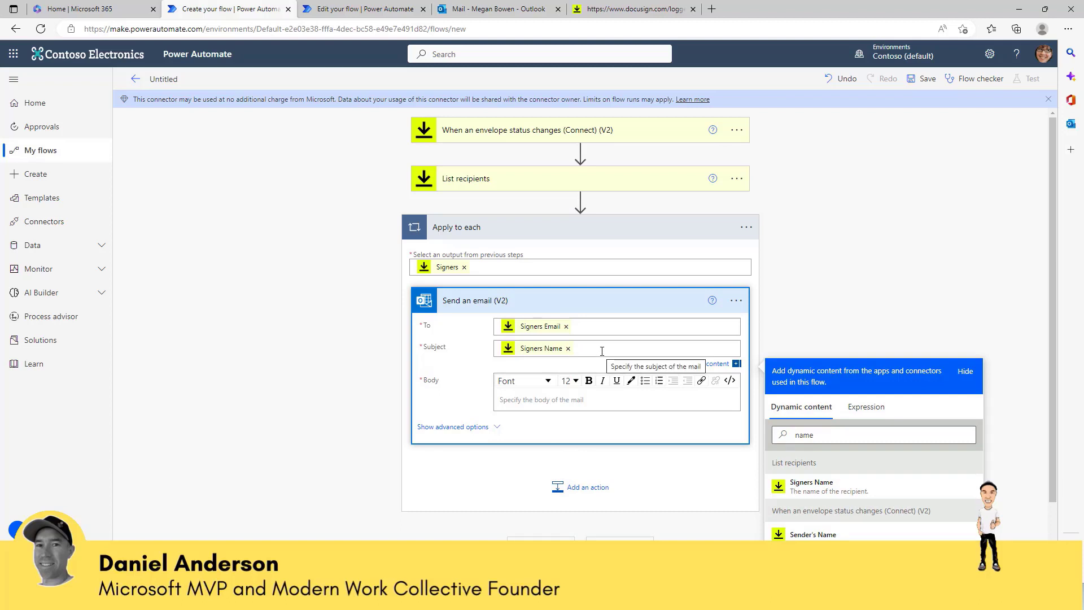
text(, your)
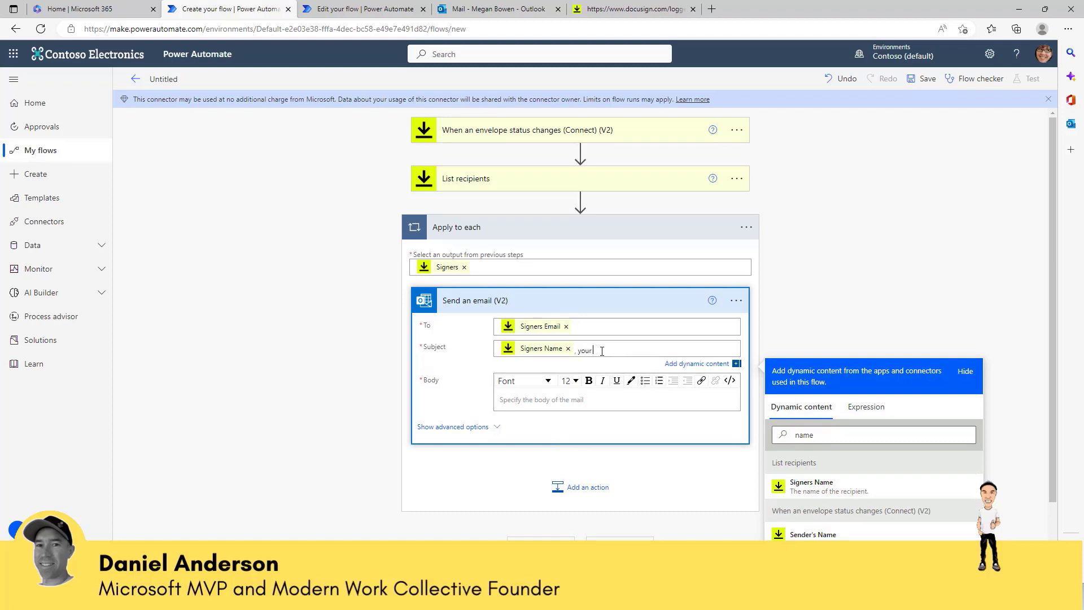
text( signature has been received)
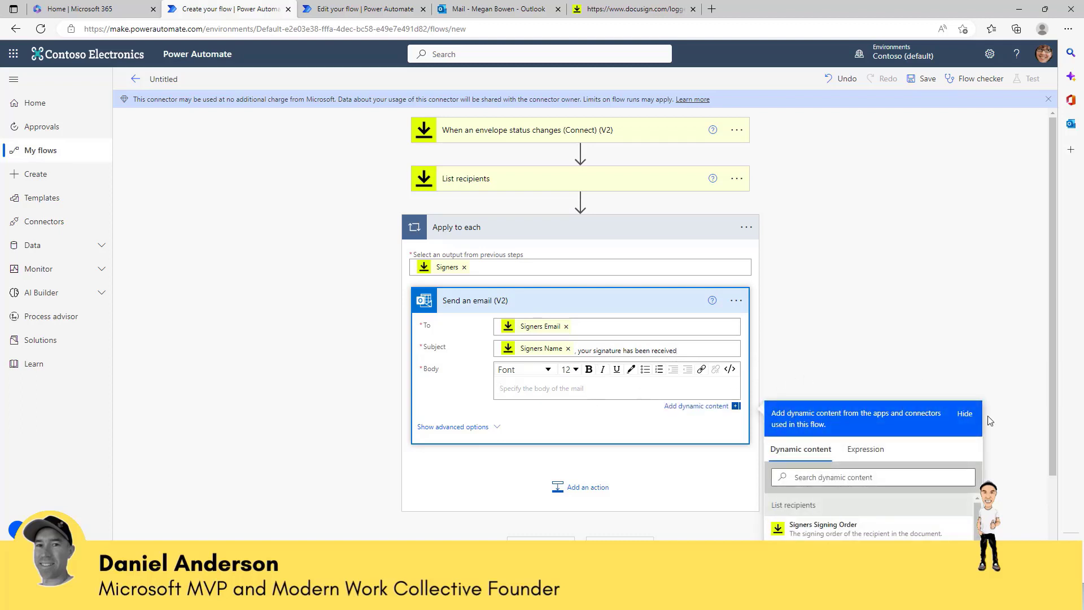
- Write the email body as "Hello,", the Signers Name dynamic content and ", great to have you on board as part of the team"
text(Hello,)
click(822, 478)
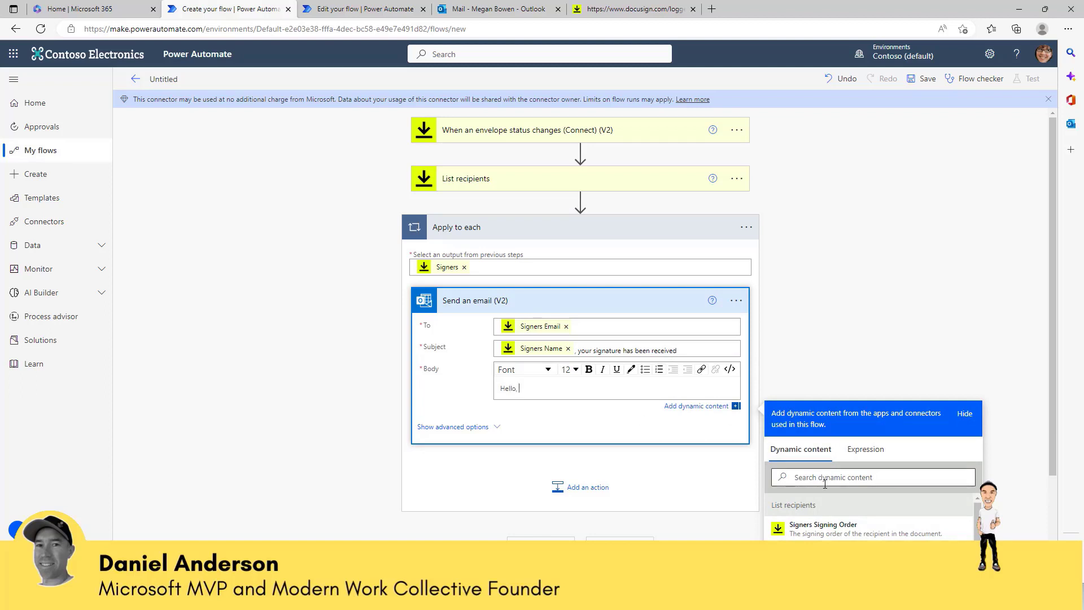
text(name)
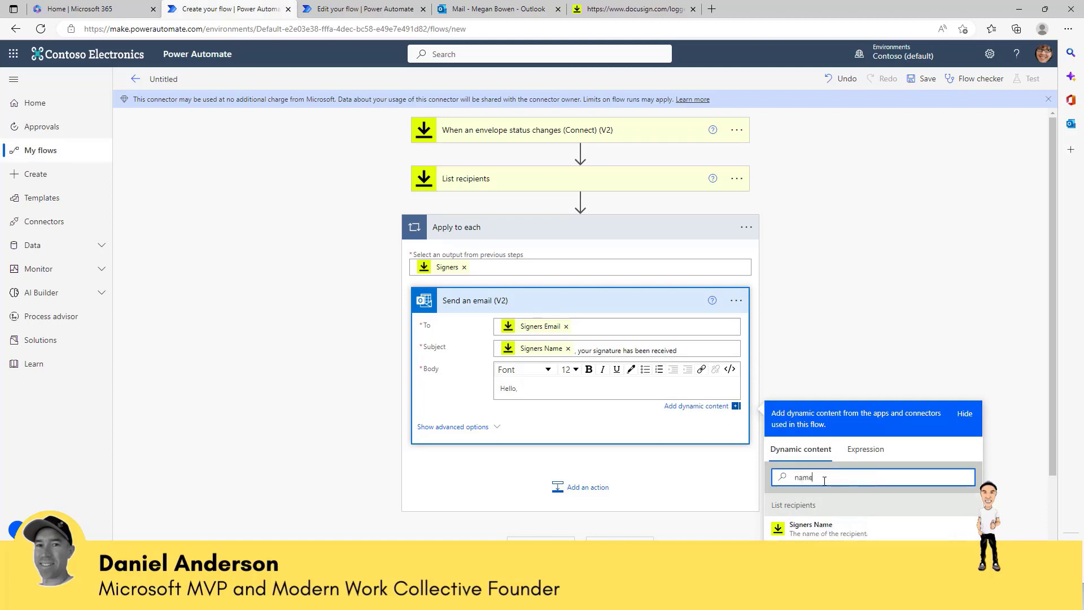
click(816, 528)
text(, g)
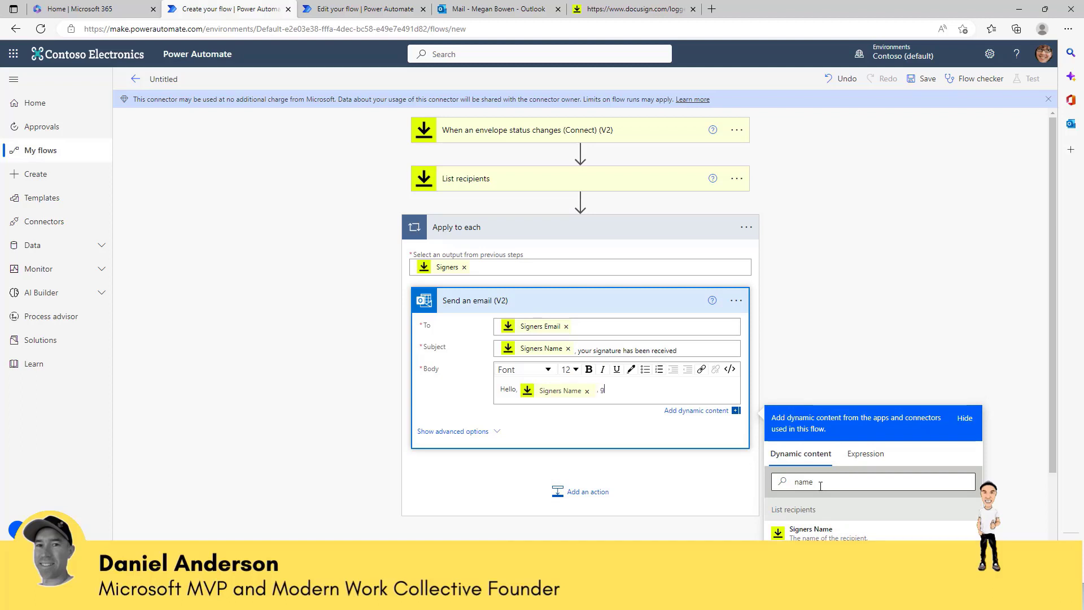
text(reat to have you on board as part of the team)
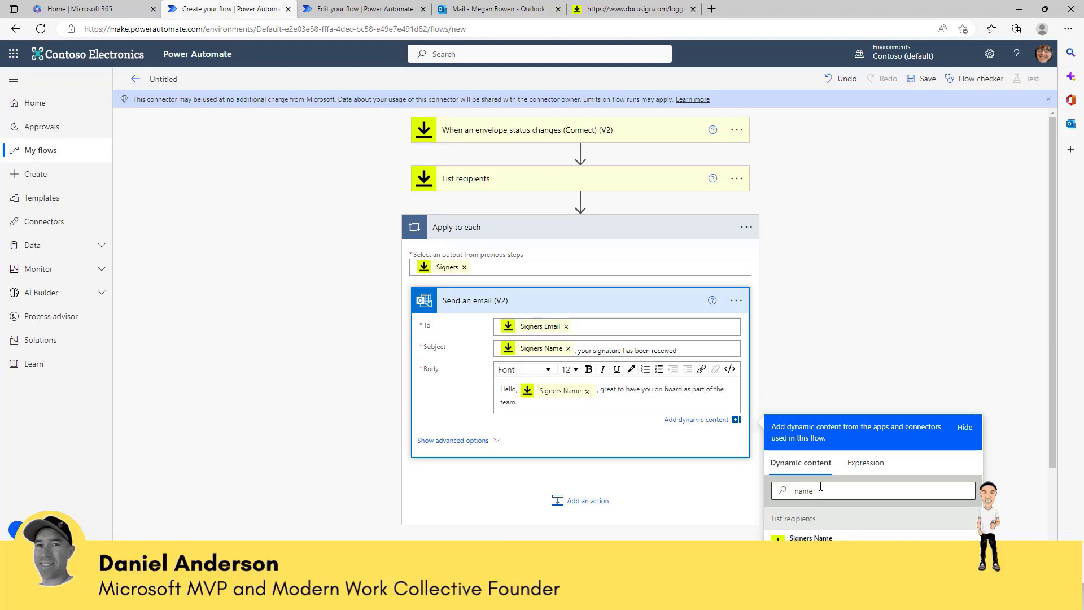
- Finish the email body with ". Please look out for a follow up email with on boarding structions." and leave the field
text(. Please look out for a follow up email with on bo)
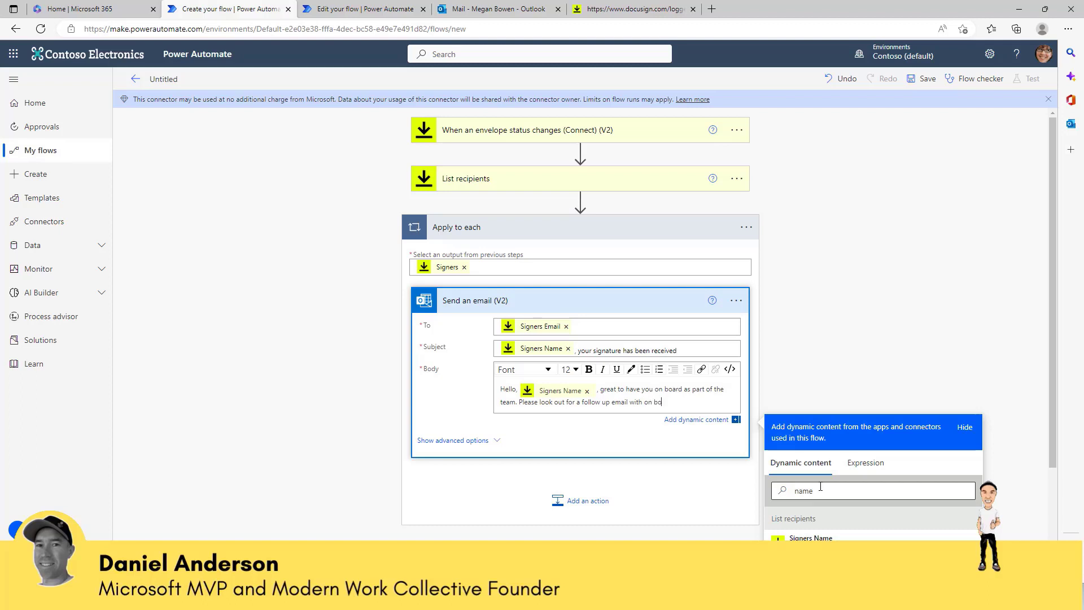
text(arding structions)
text(.)
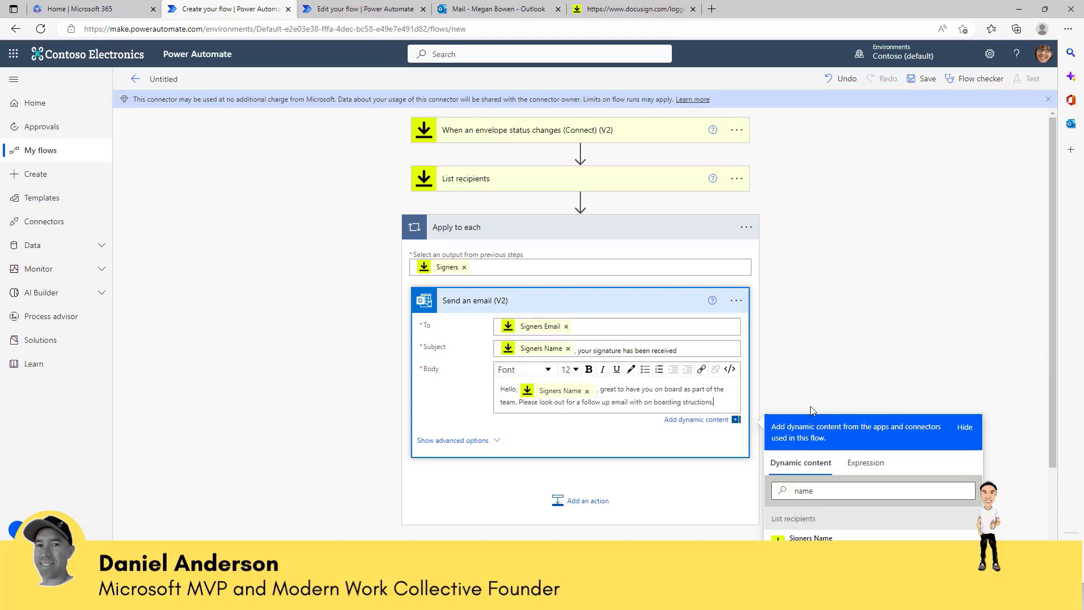
scroll(760, 405, down, 2)
scroll(739, 234, up, 2)
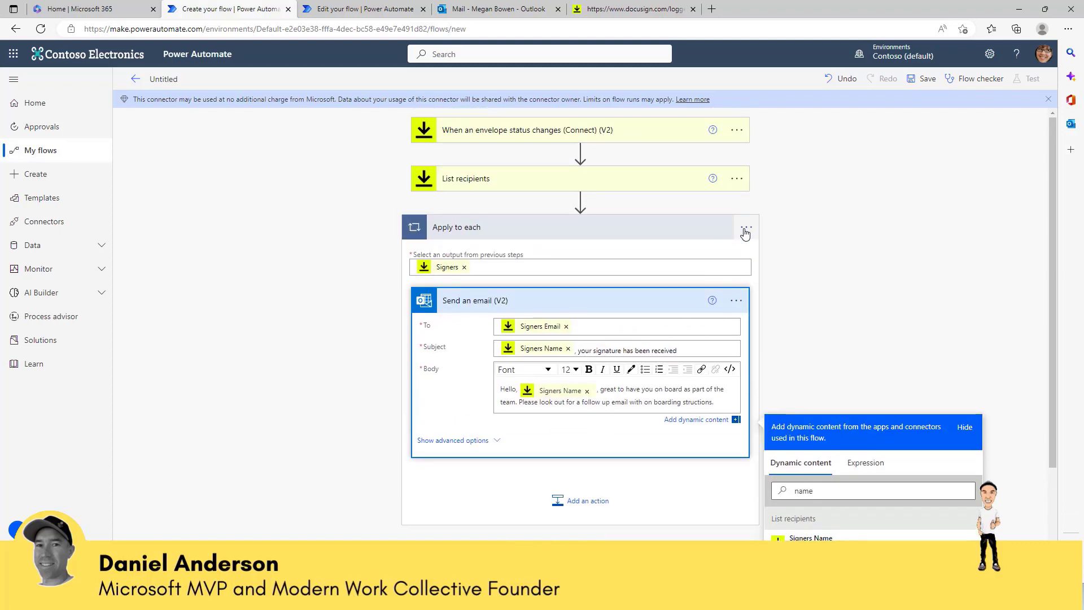
click(839, 278)
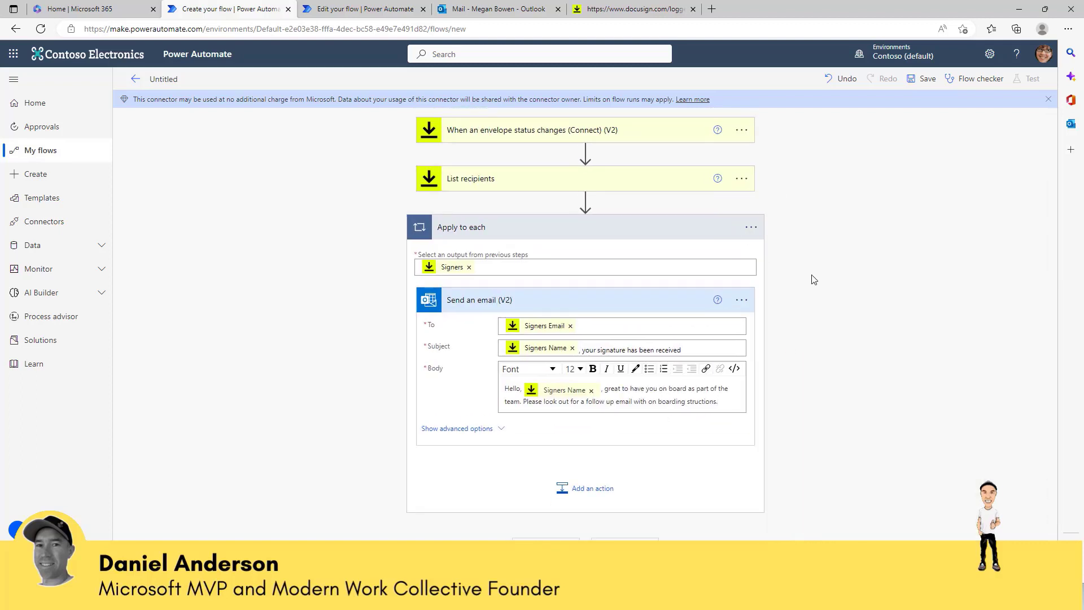
- Add a Start and wait for an approval action after the Apply to each loop, using the Approve/Reject - First to respond type
click(543, 133)
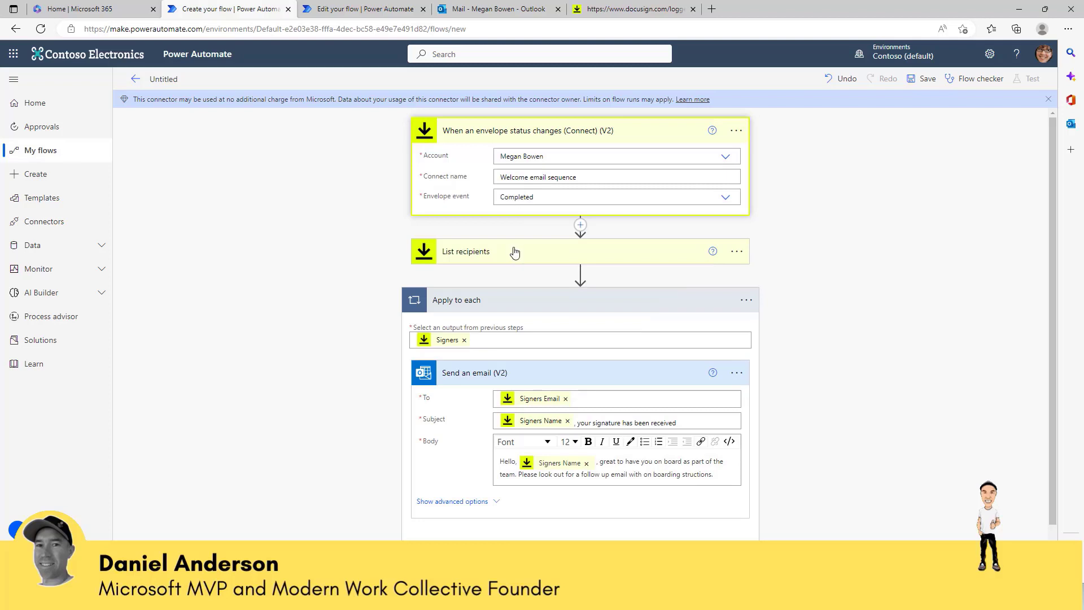
click(524, 255)
scroll(835, 293, down, 4)
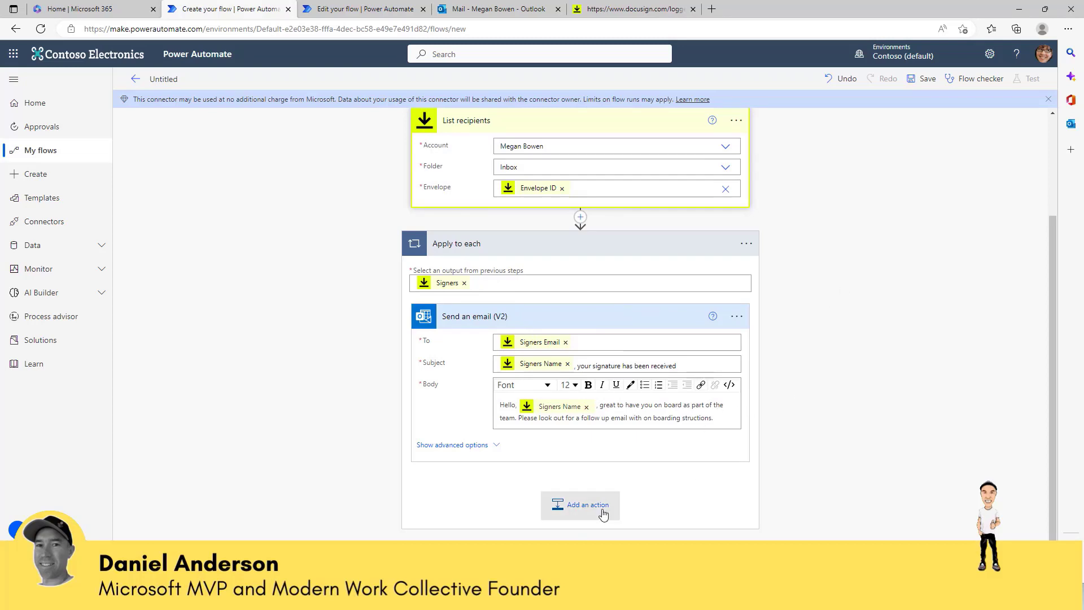
click(582, 505)
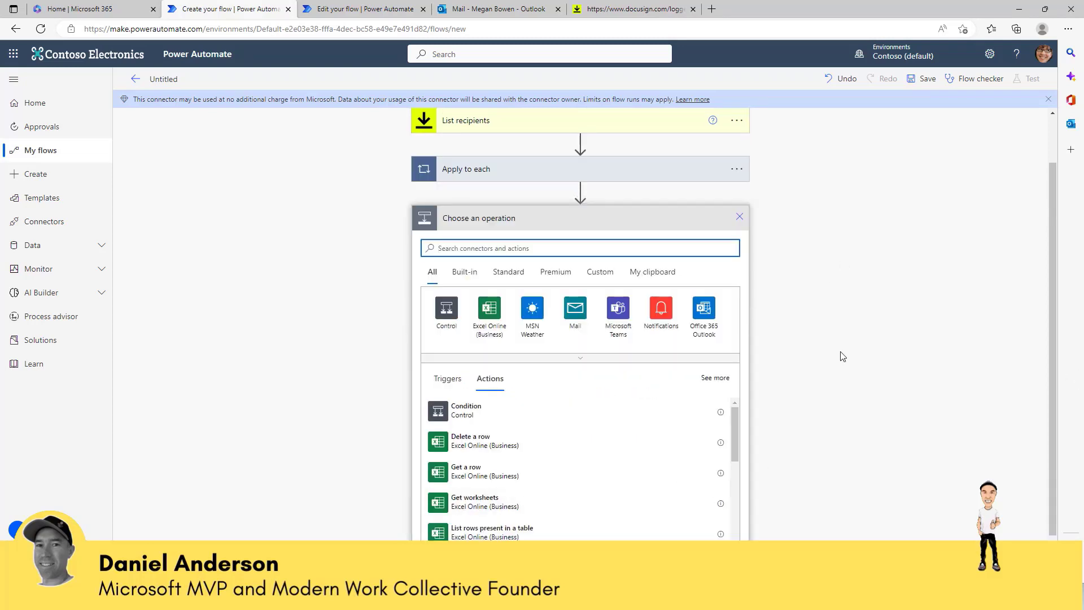
text(start)
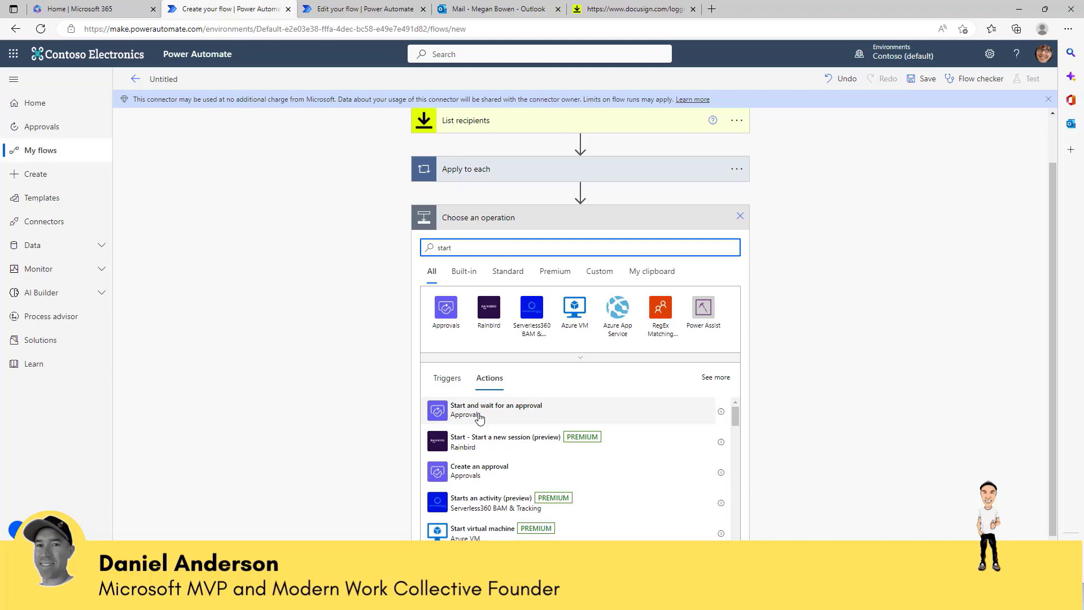
click(686, 419)
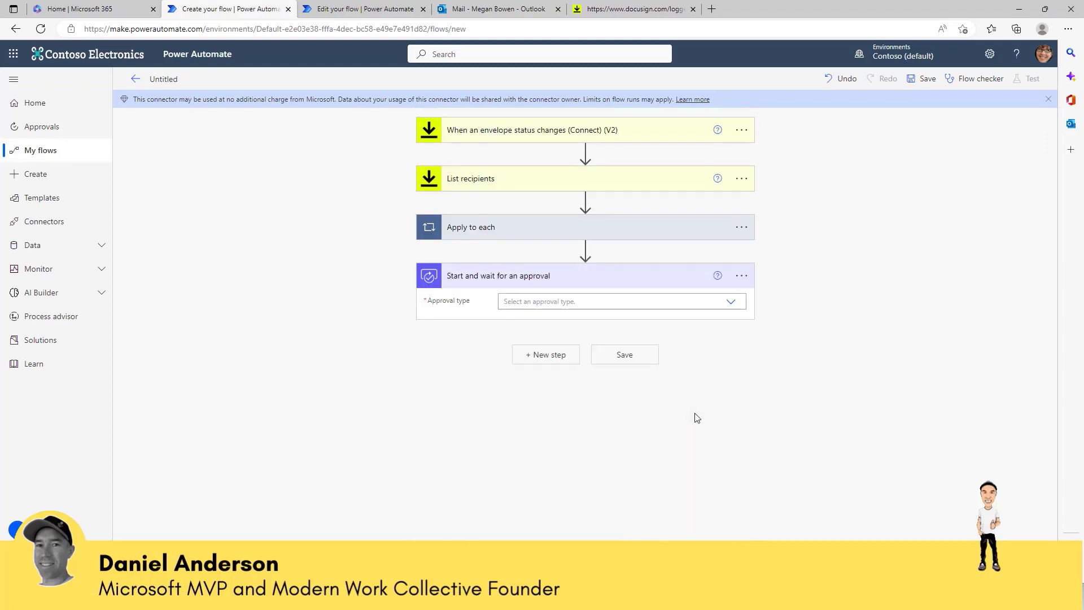
click(605, 302)
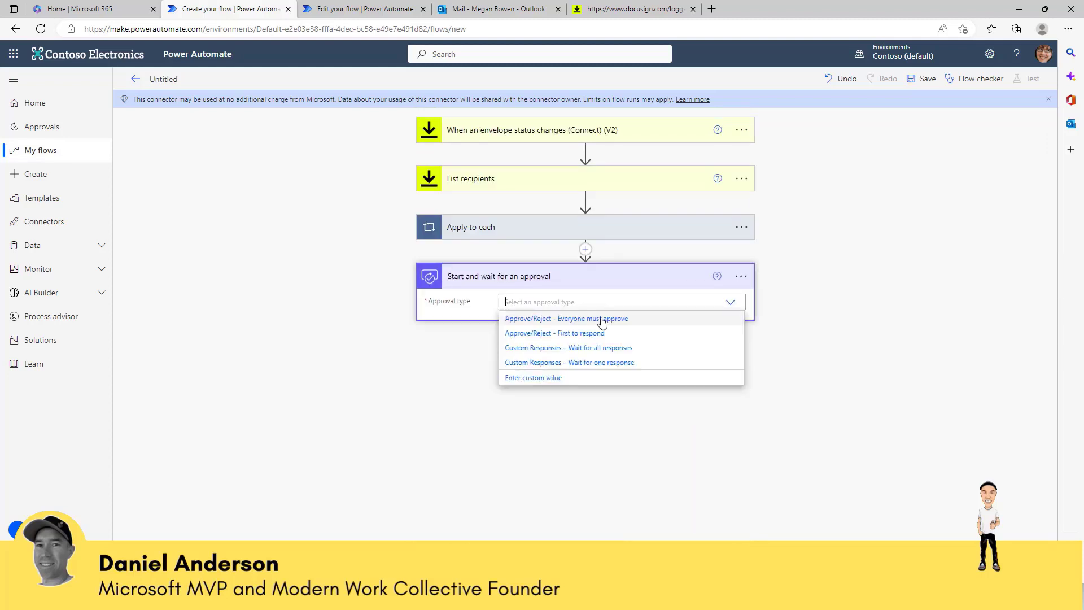
click(569, 334)
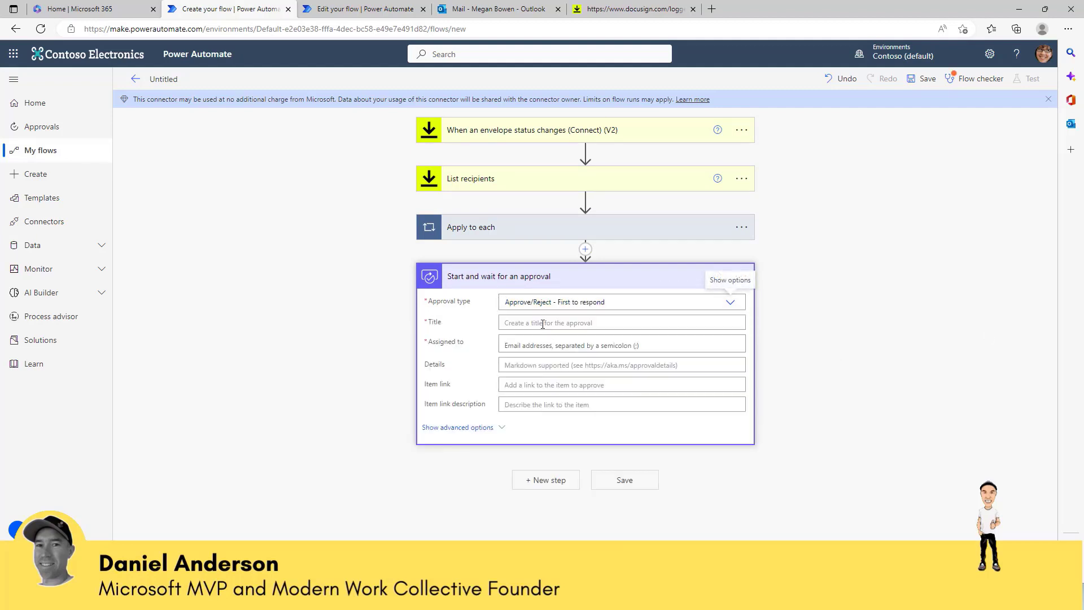
- Title the approval "Should we send welcome emails?" and assign it to the suggested approver by first name
click(543, 321)
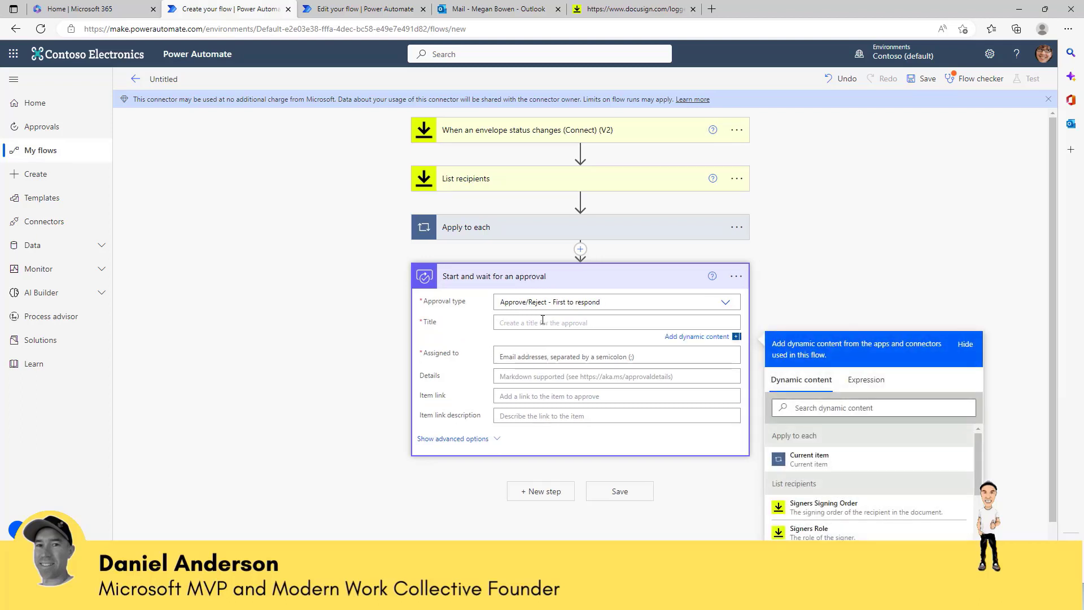
text(Should we send welcome emails?)
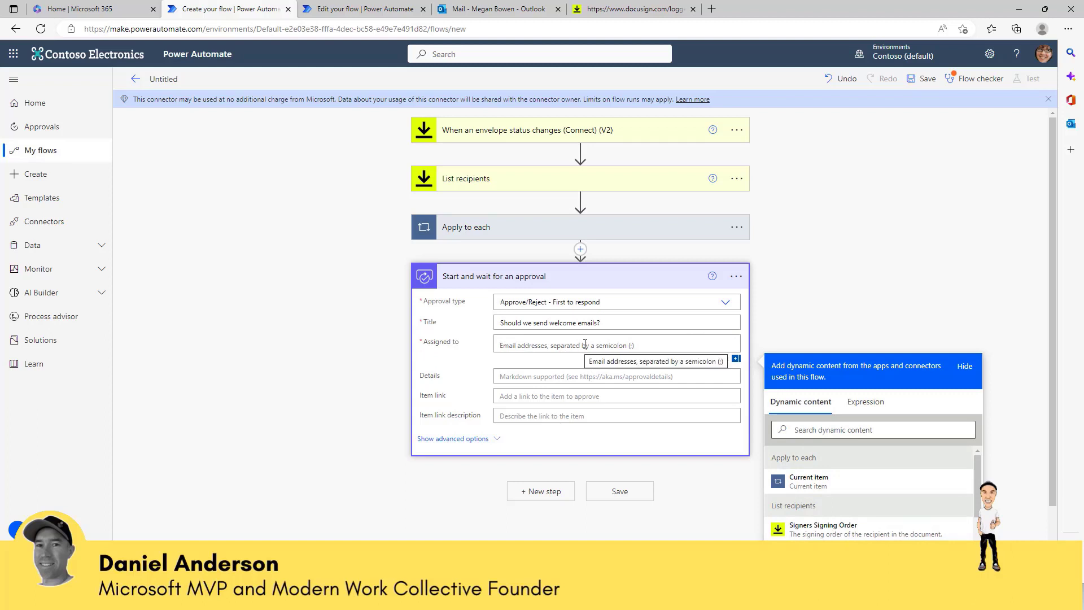
text(men)
key(BackSpace)
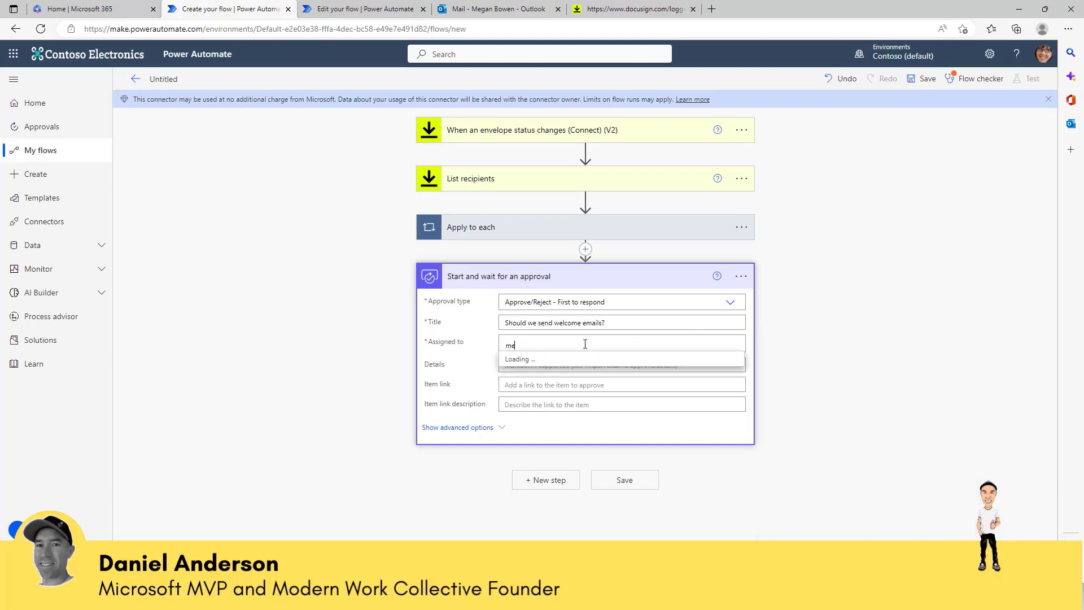
text(gan)
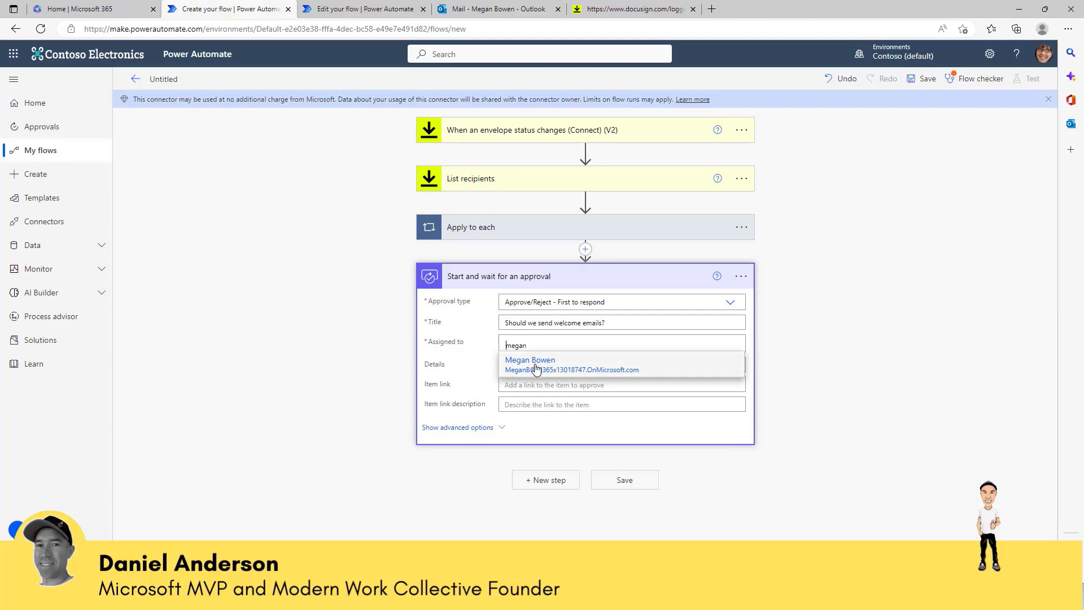
click(537, 368)
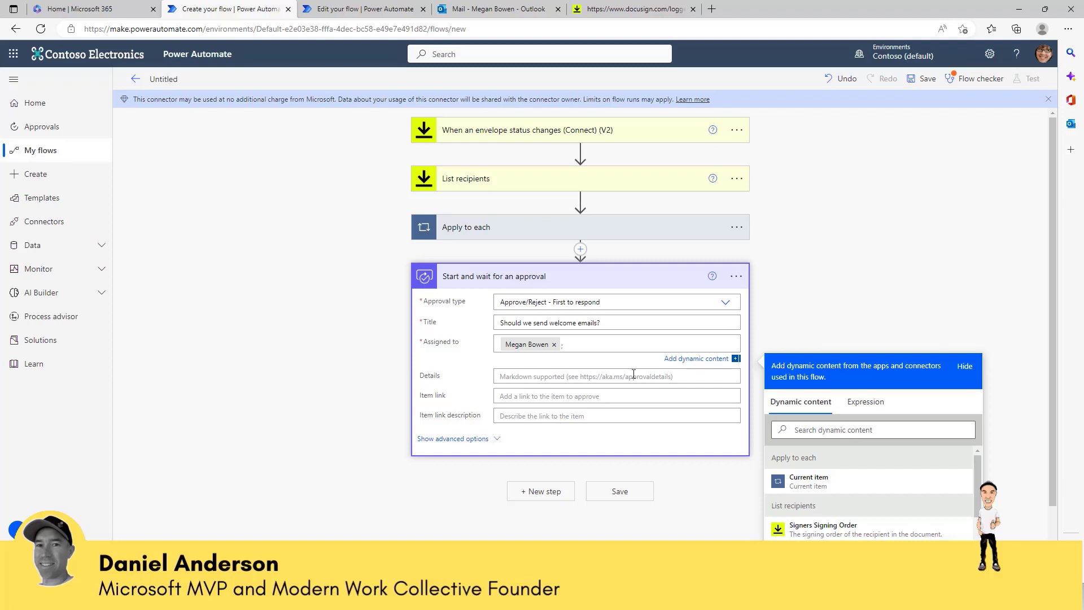
- Start the approval's Details with the label "Subject" followed by the trigger's Email Subject dynamic content
click(543, 377)
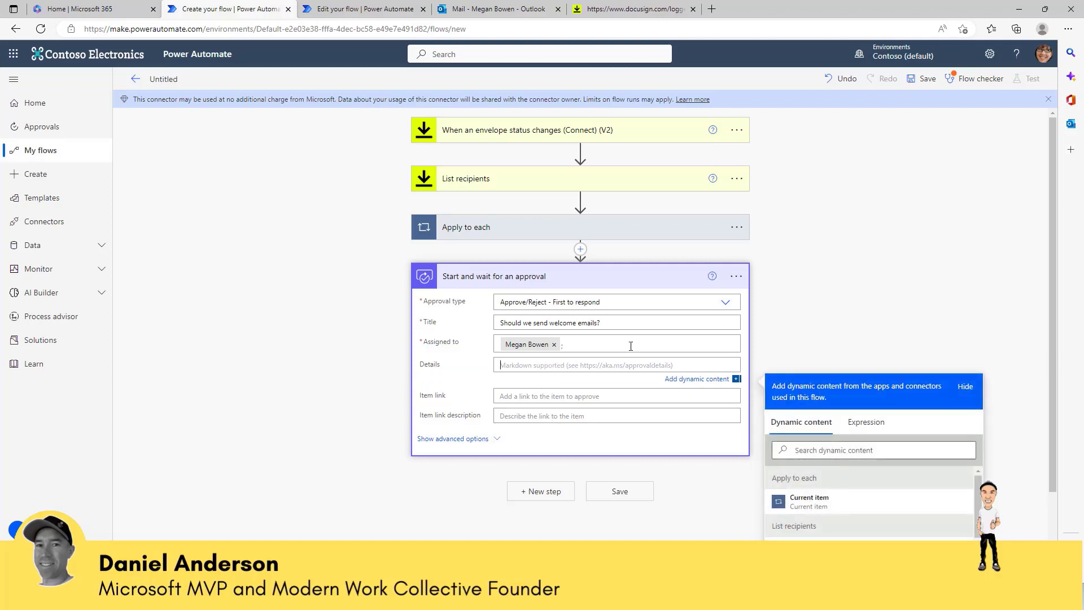
text(Subject)
click(864, 450)
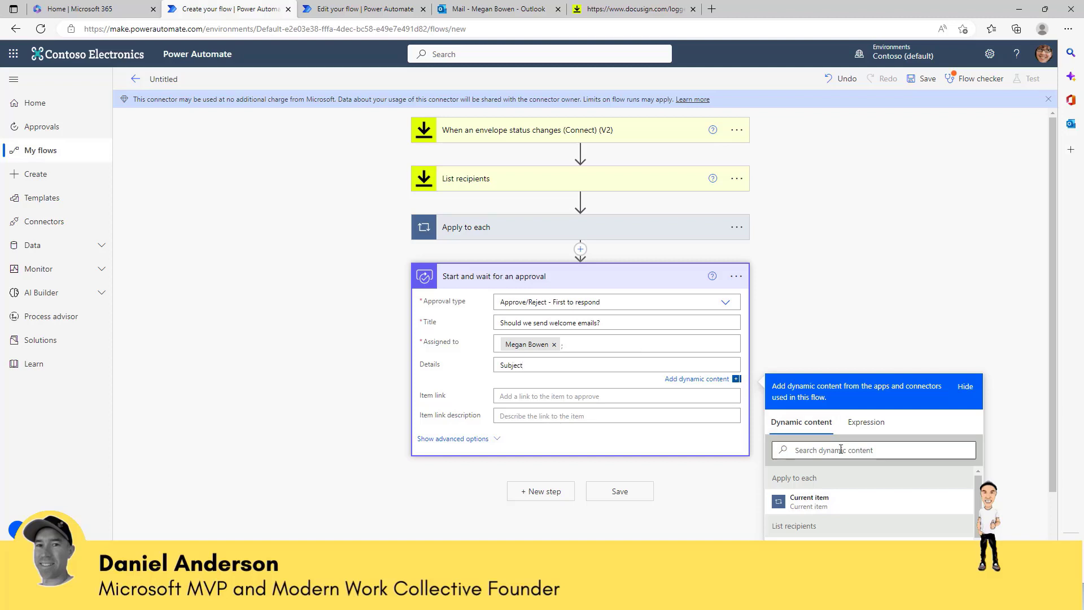
text(sub)
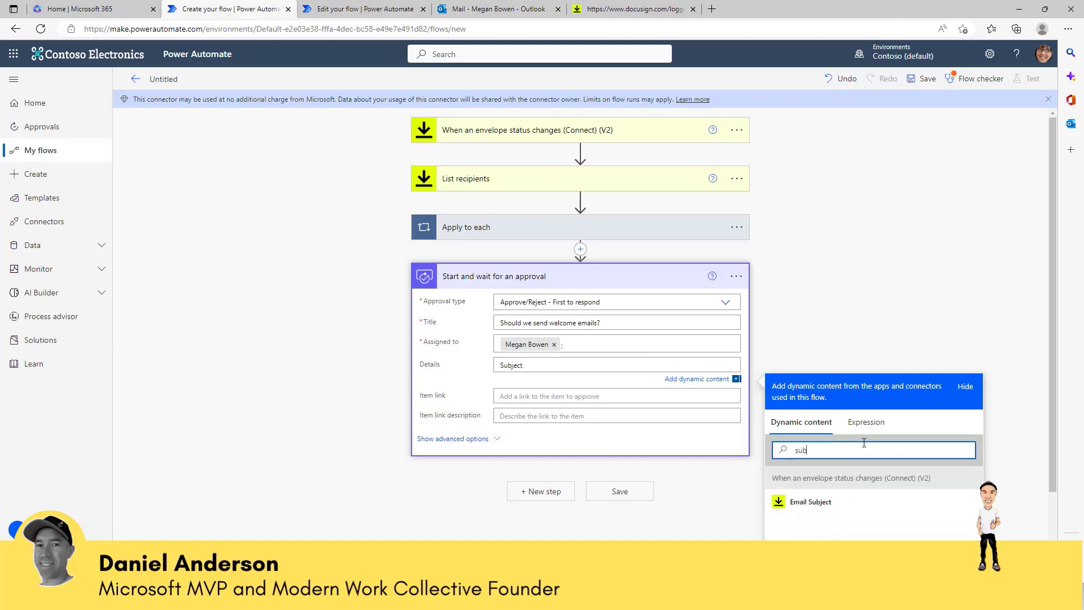
click(810, 504)
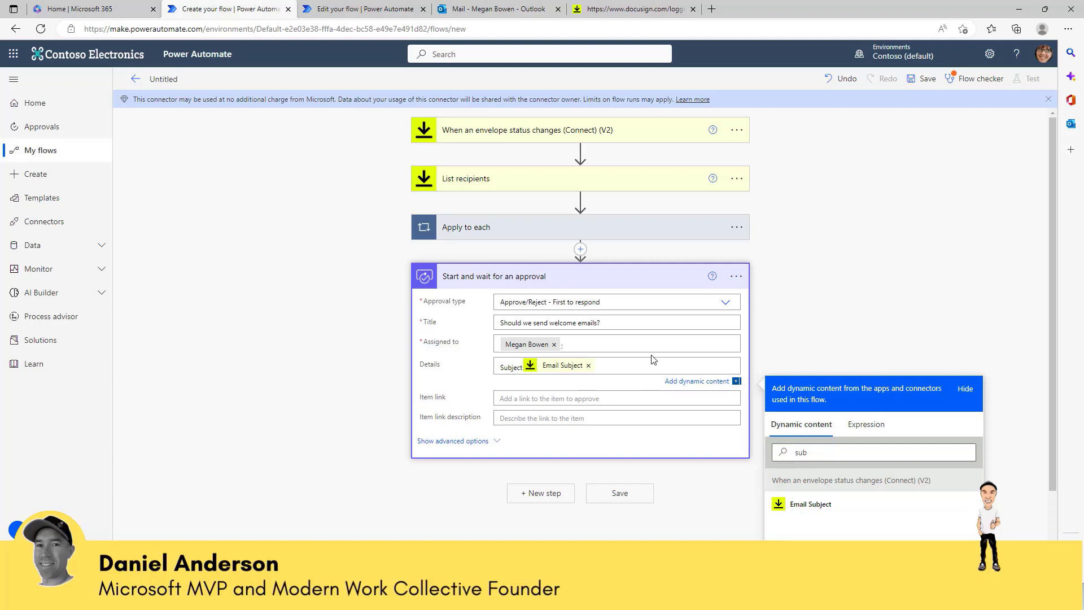
- Add a second line to the approval's Details with "Envelope ID:" and the trigger's Envelope ID dynamic content
key(Return)
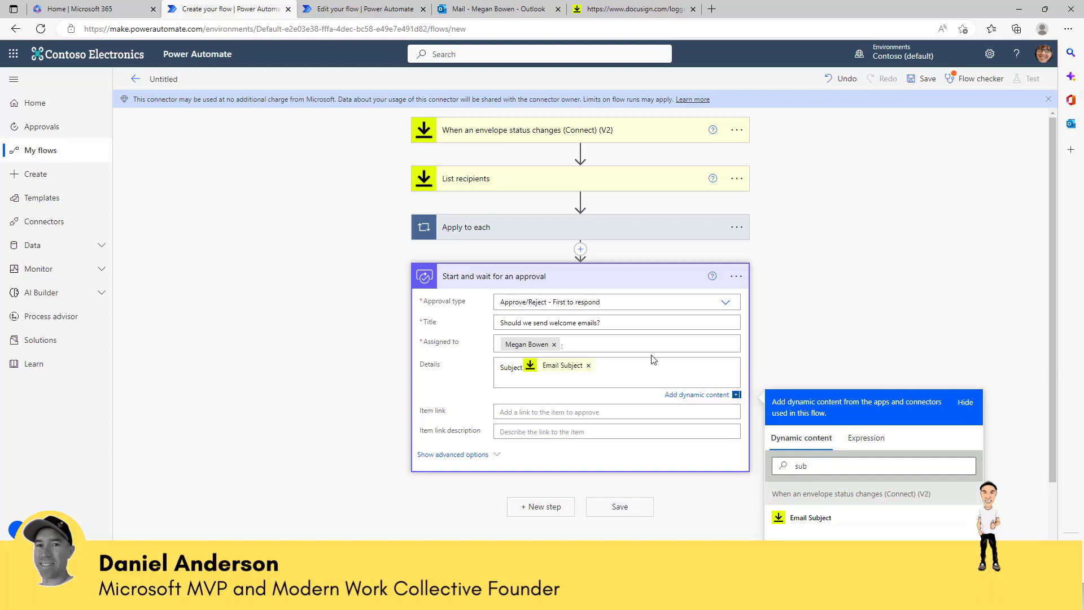
text(Envelope ID:)
drag(809, 466, 785, 466)
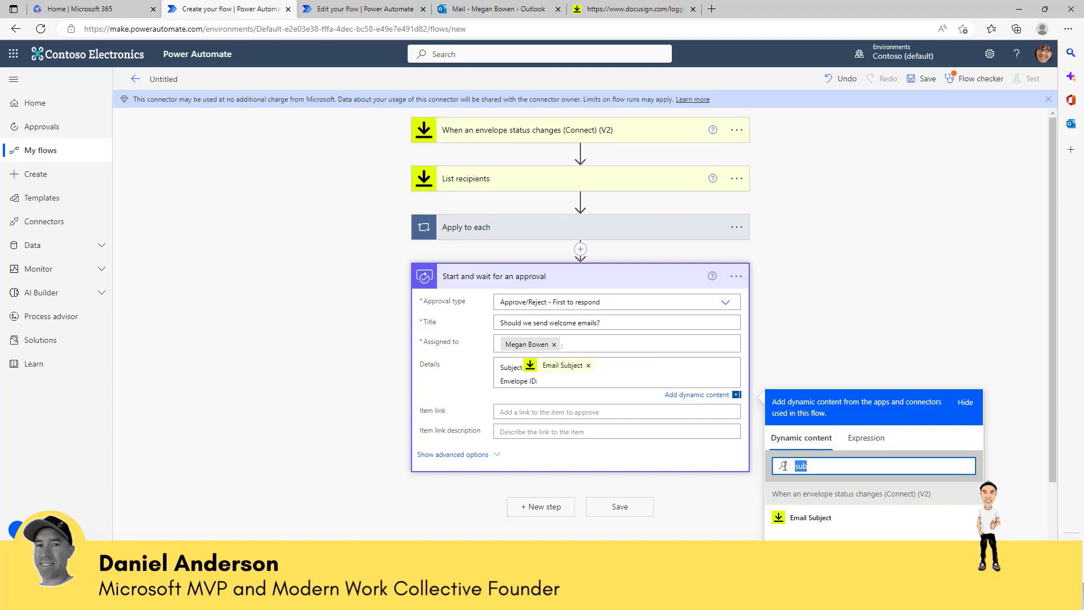
text(envelop)
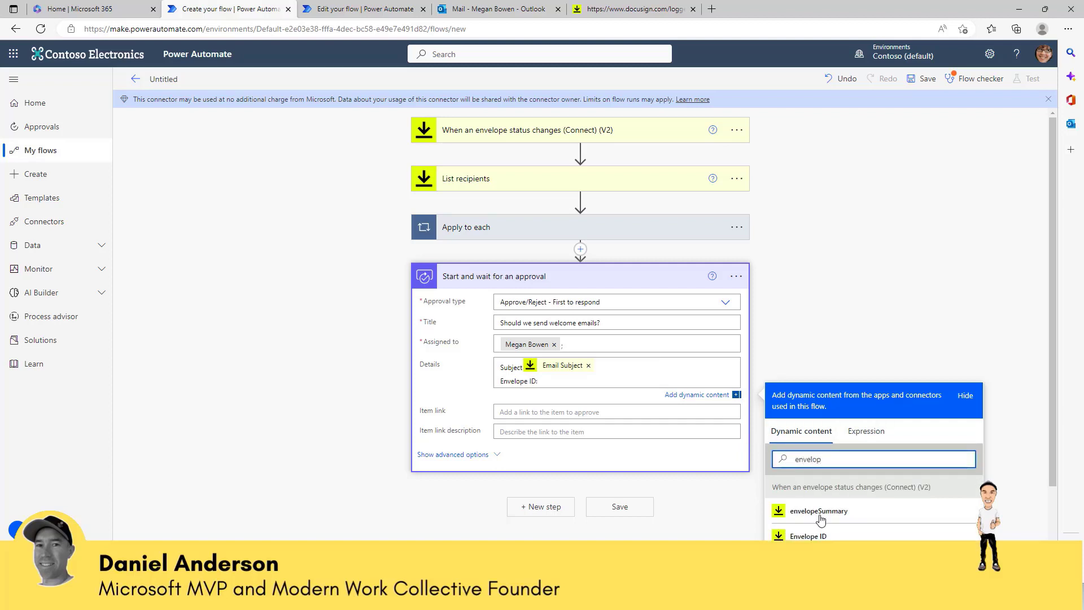
click(825, 537)
- Add a Condition after the approval and use the approval's Outcome dynamic content as its first value
scroll(603, 388, down, 1)
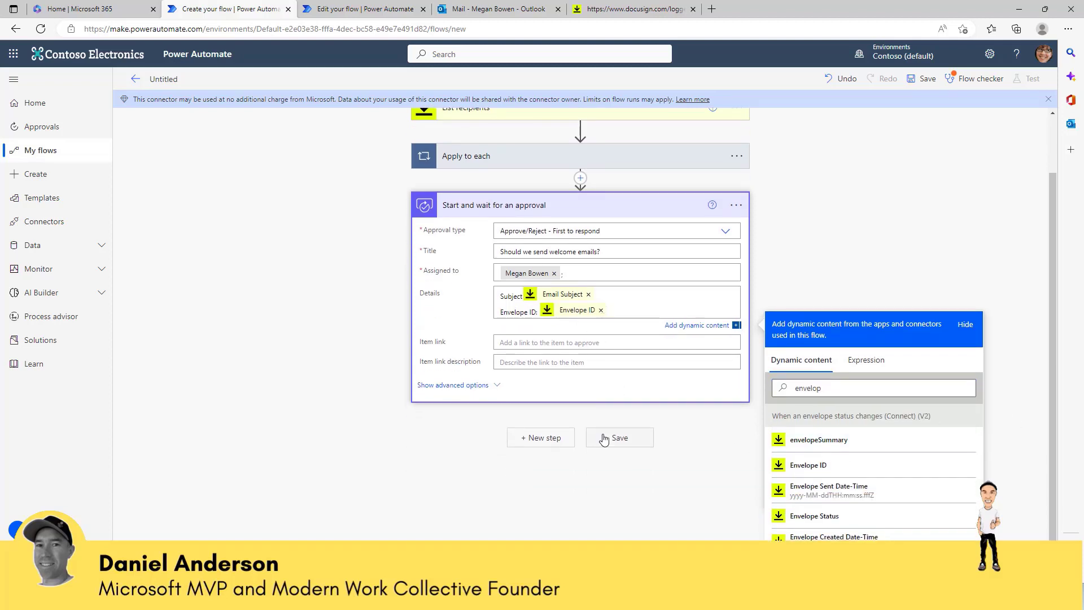
click(539, 444)
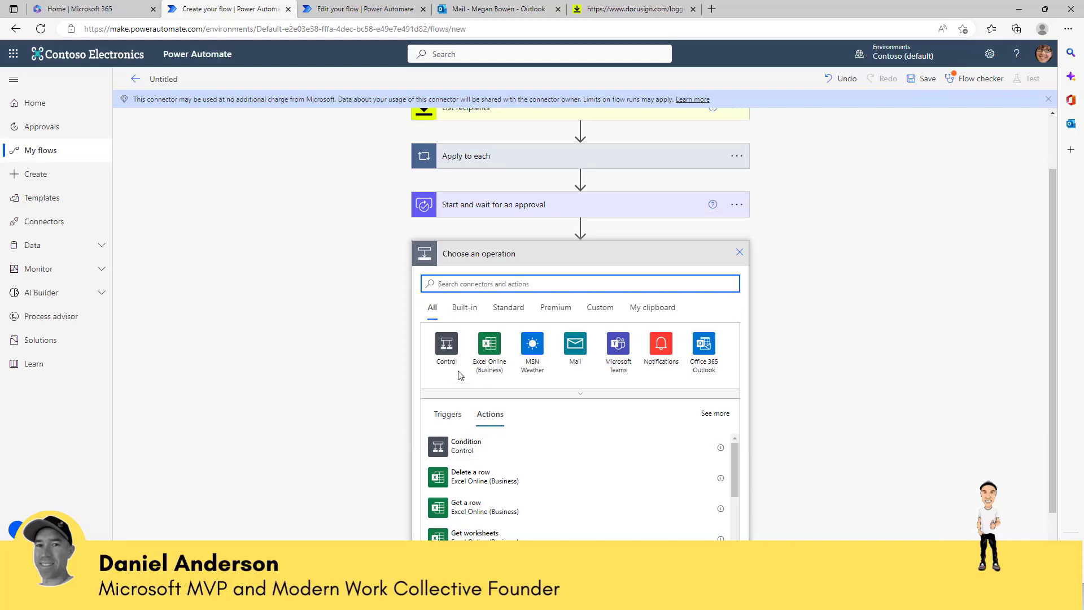
click(484, 452)
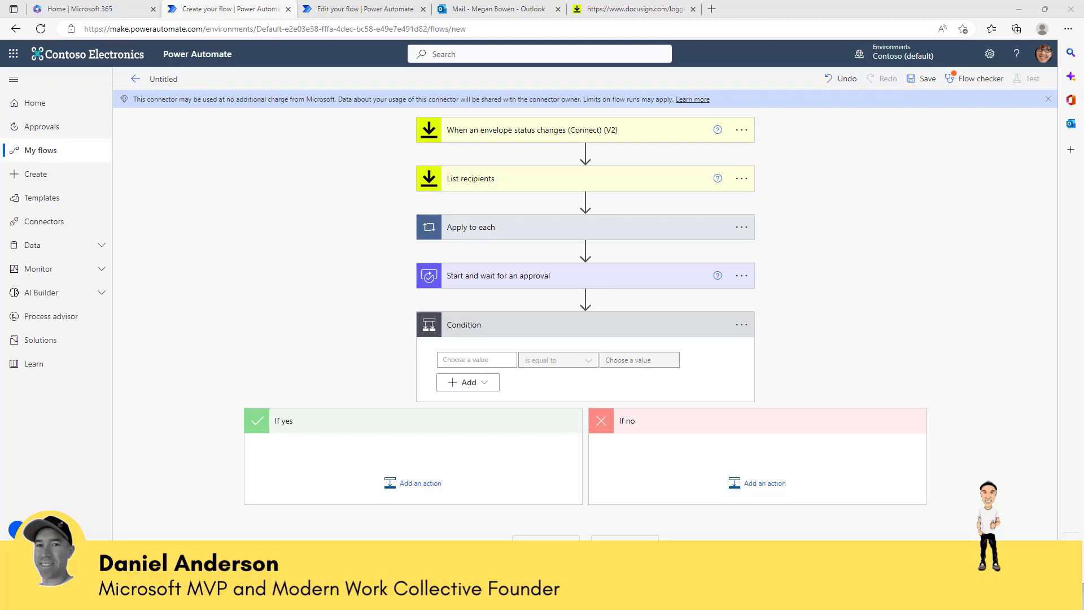
click(497, 360)
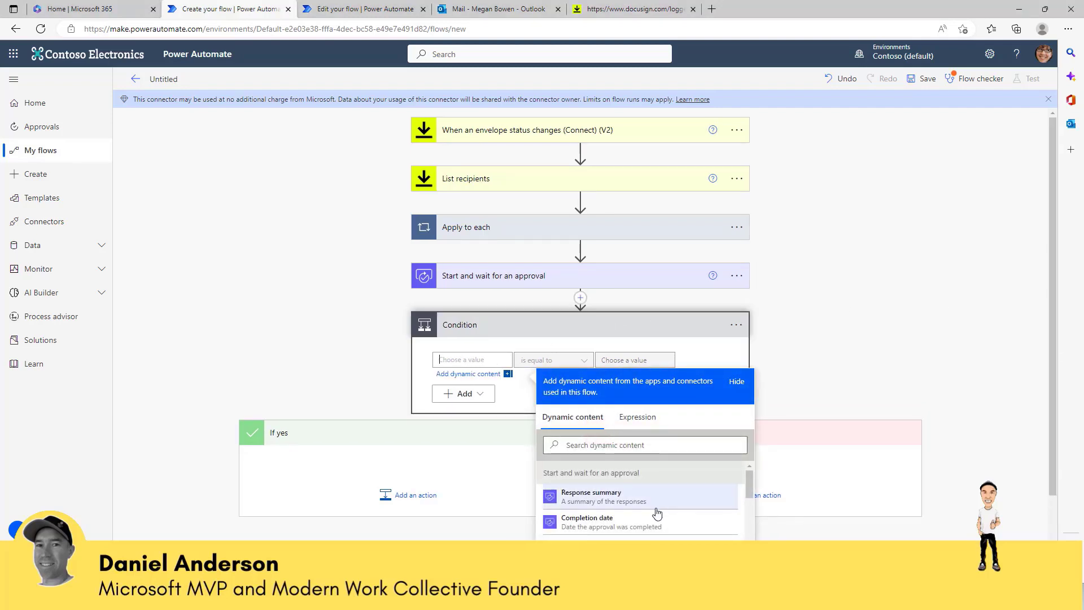
scroll(657, 514, down, 1)
click(627, 517)
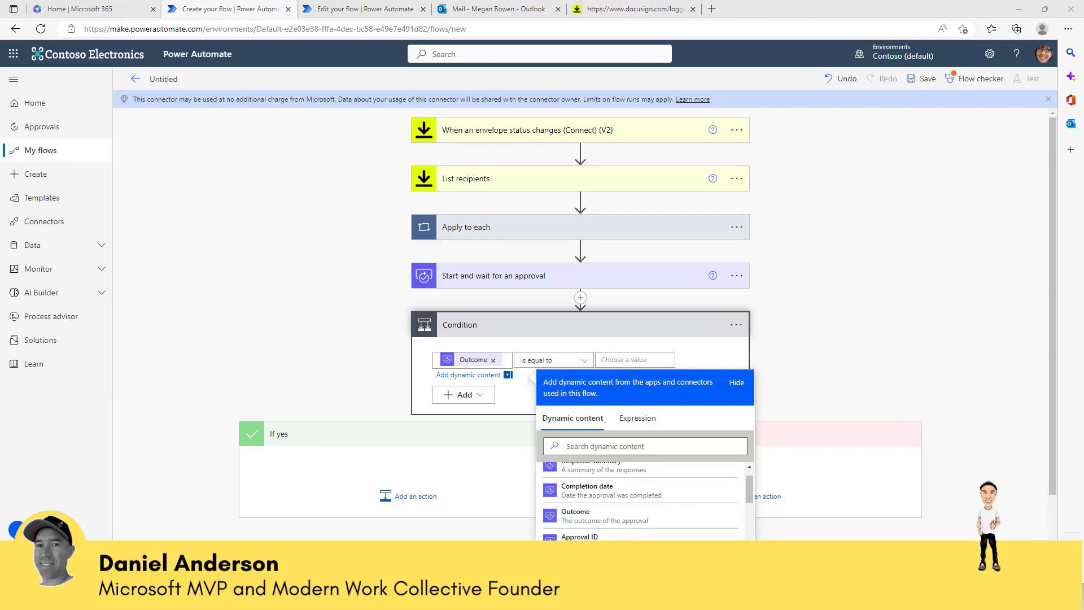
- Set the value that the condition compares the Outcome with to "Approve"
scroll(894, 349, down, 2)
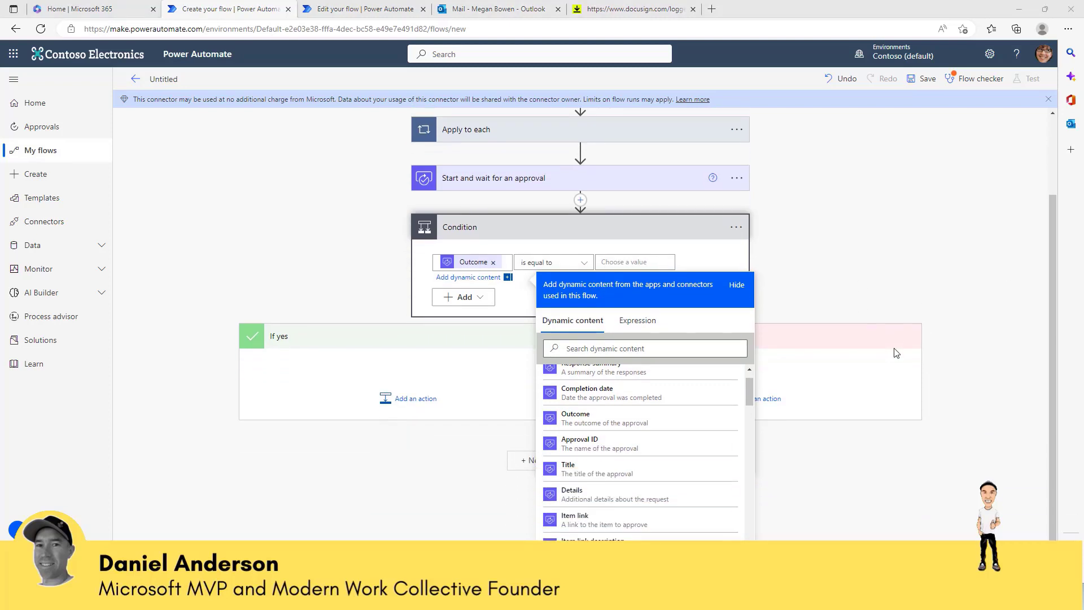
drag(748, 383, 740, 431)
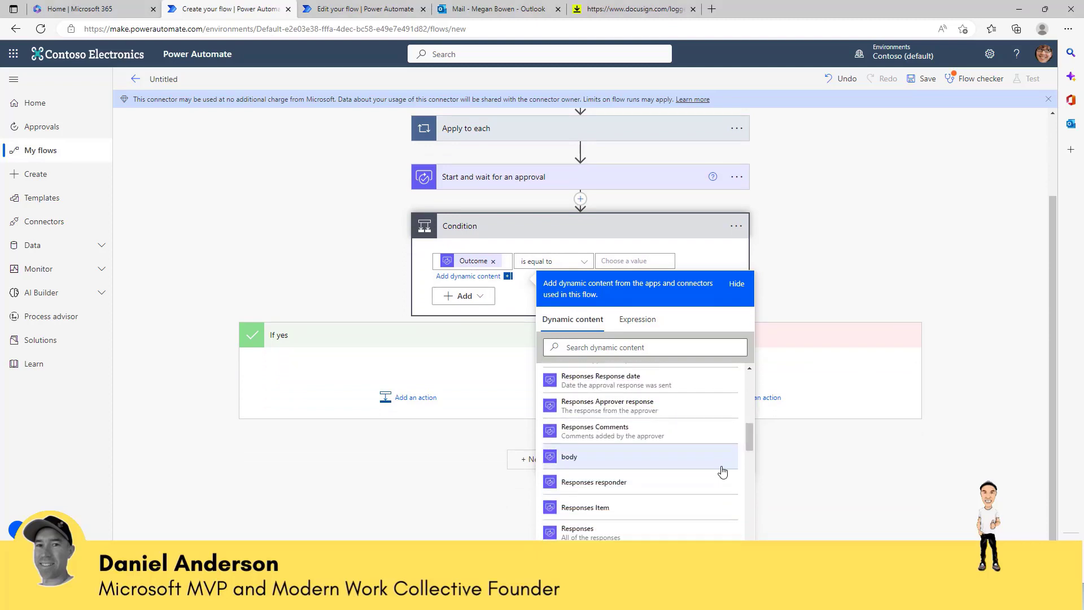
scroll(651, 533, up, 6)
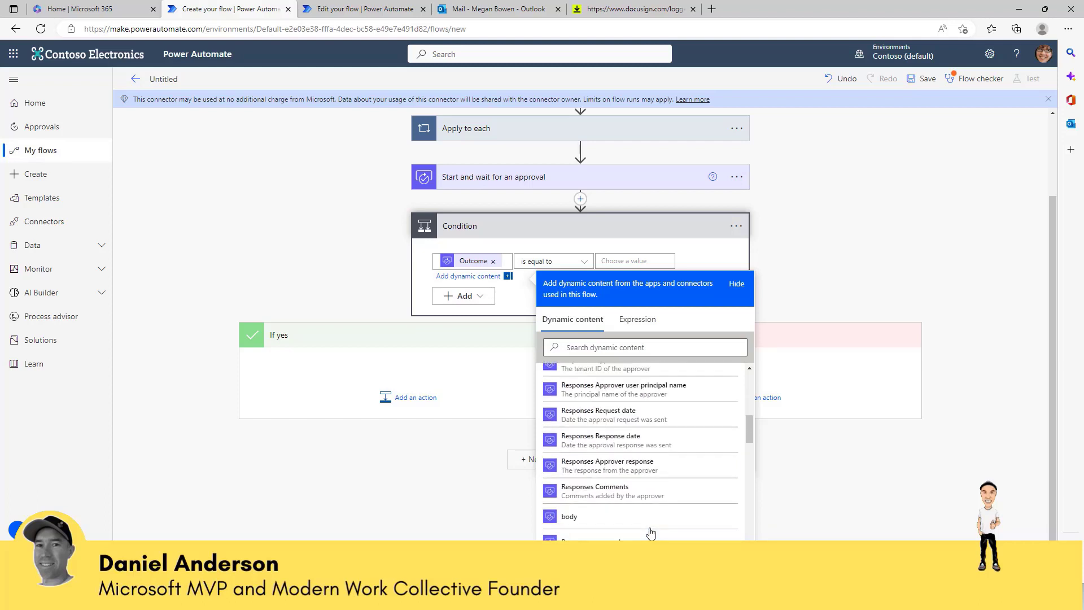
scroll(651, 533, up, 3)
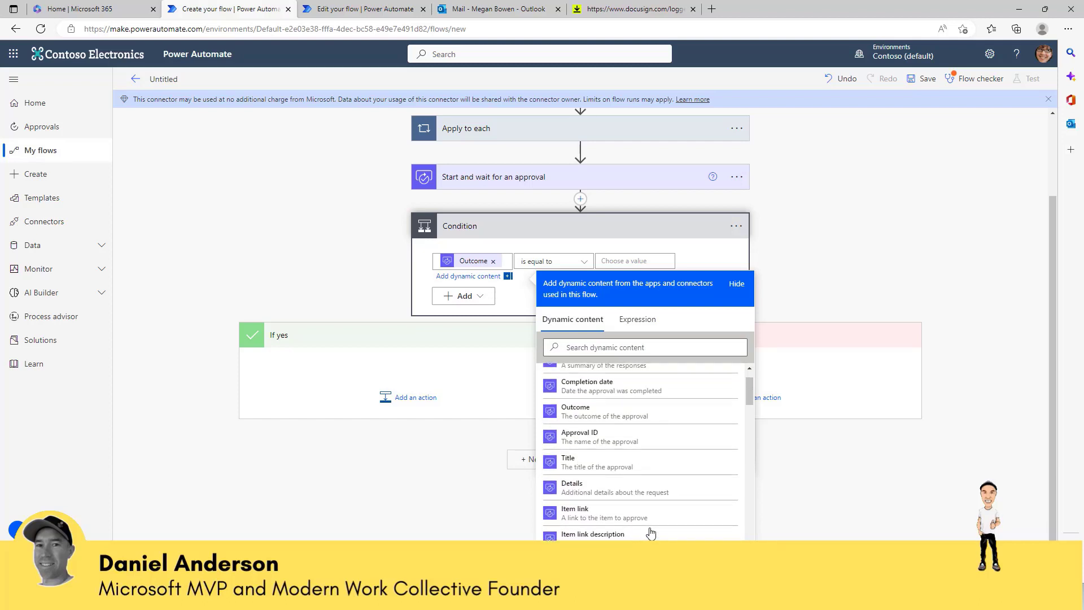
click(611, 259)
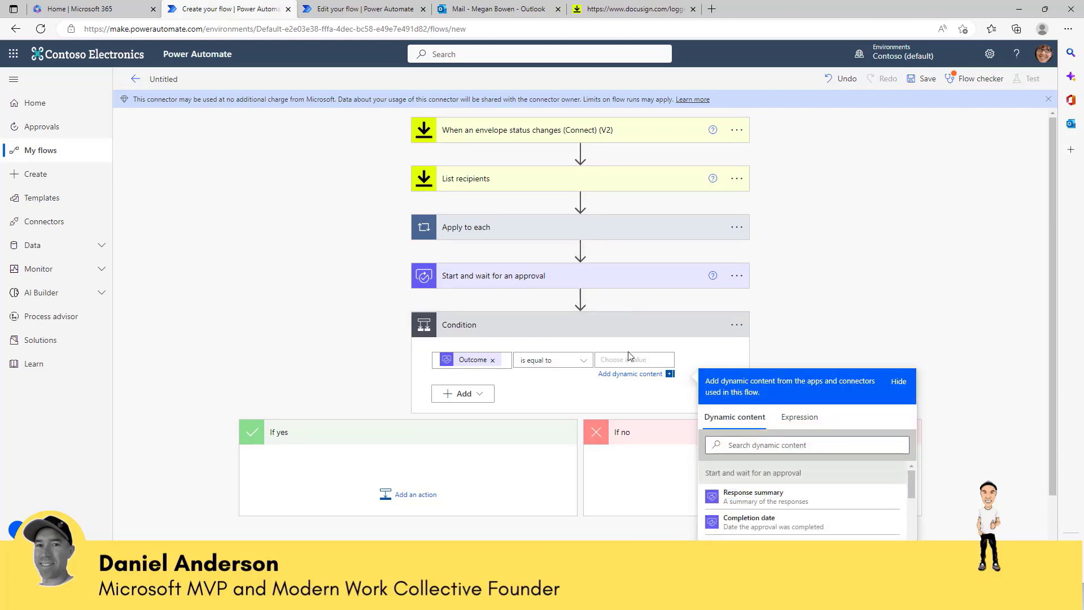
text(Approve)
click(339, 361)
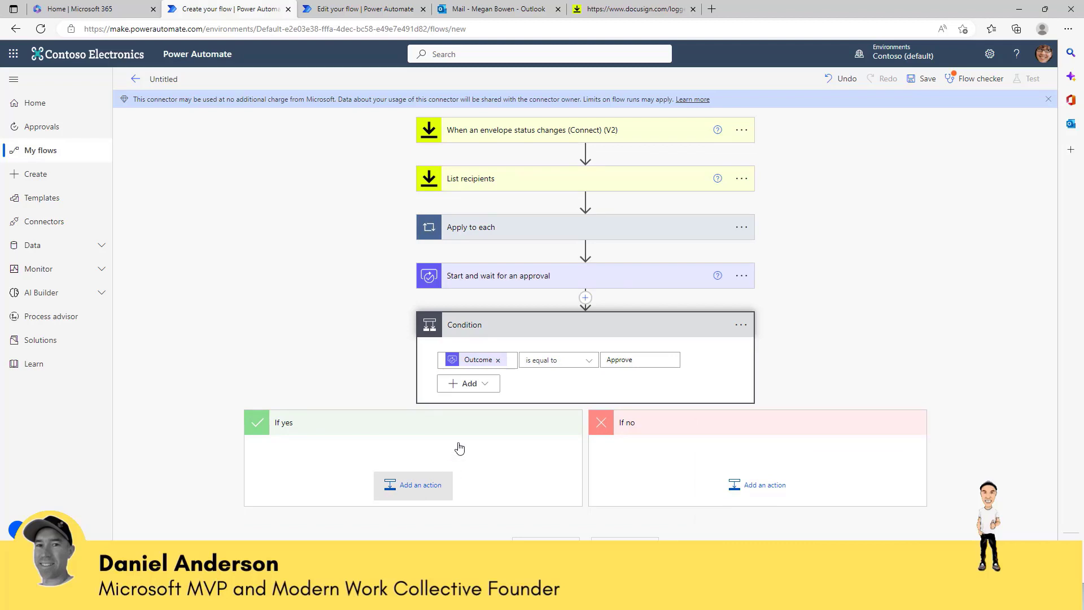
- Add an Office 365 Outlook Send an email (V2) action to the condition's If yes branch and open its To field for entry
click(418, 495)
scroll(490, 491, down, 3)
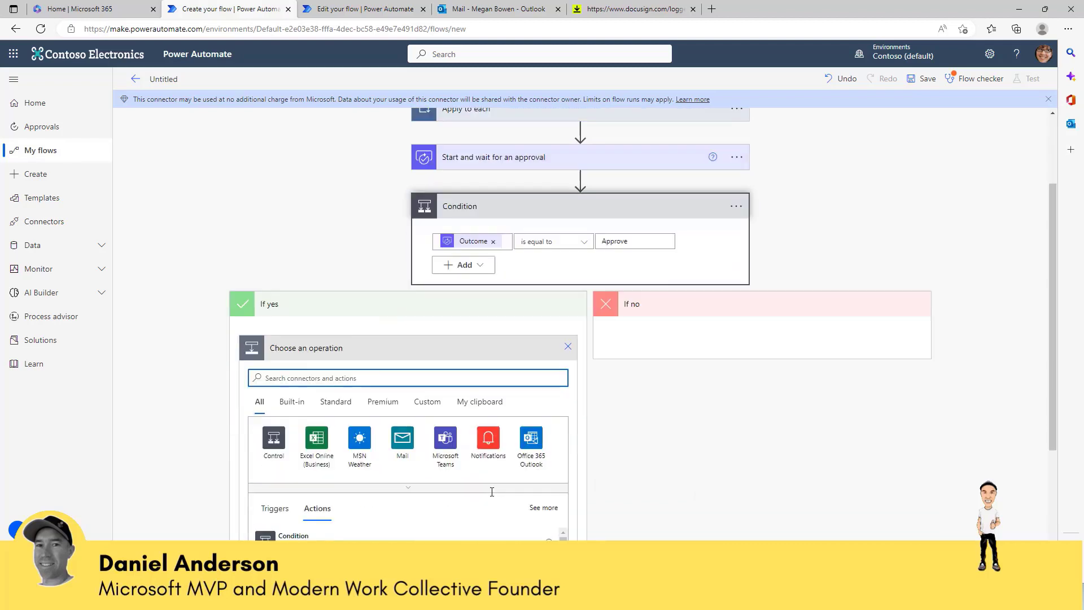
click(529, 427)
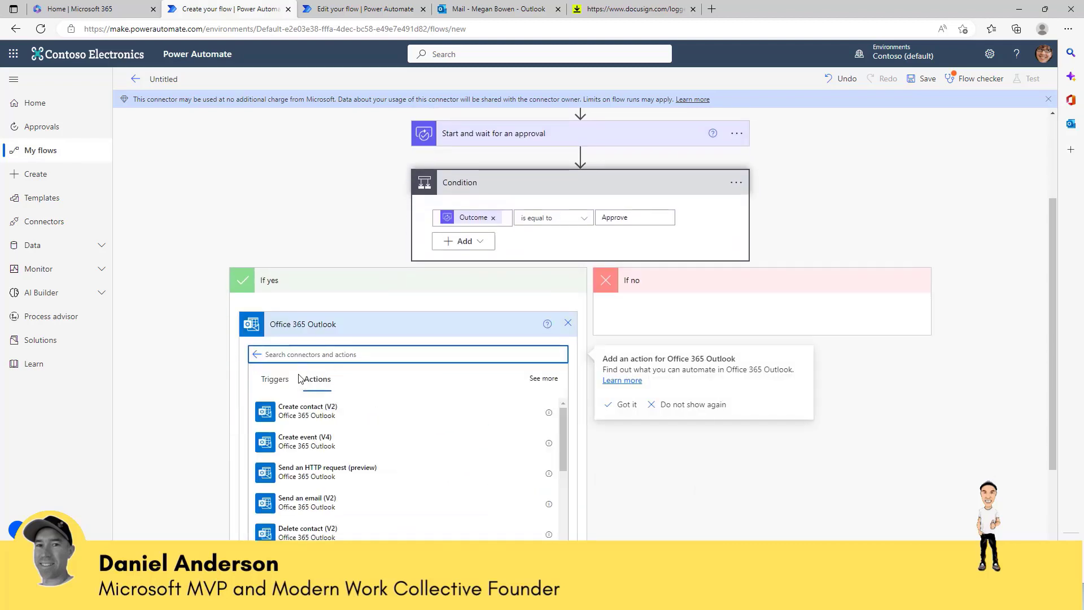
text(send)
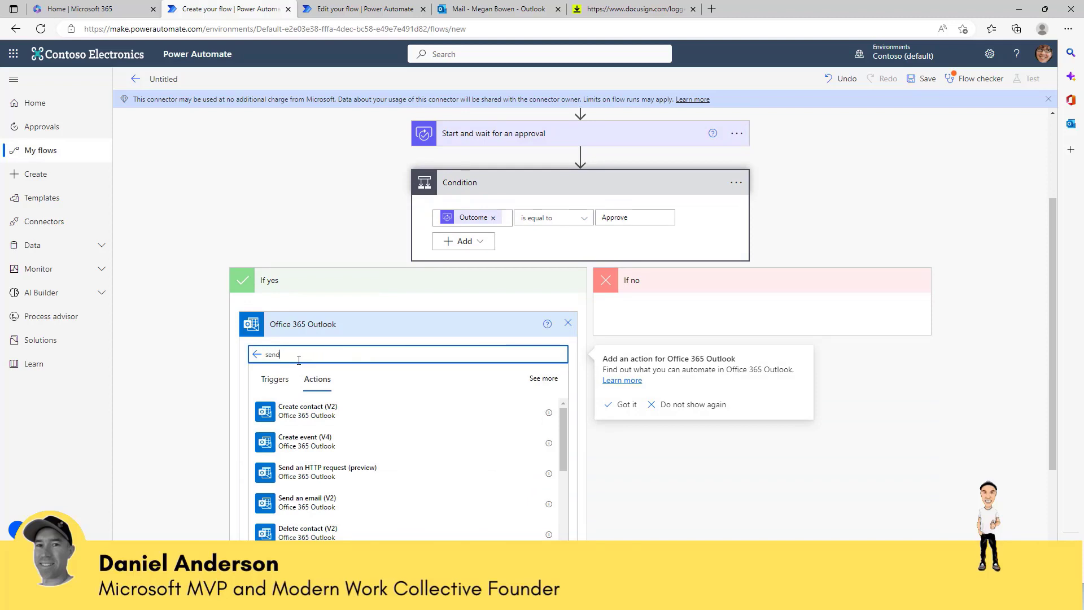
click(311, 416)
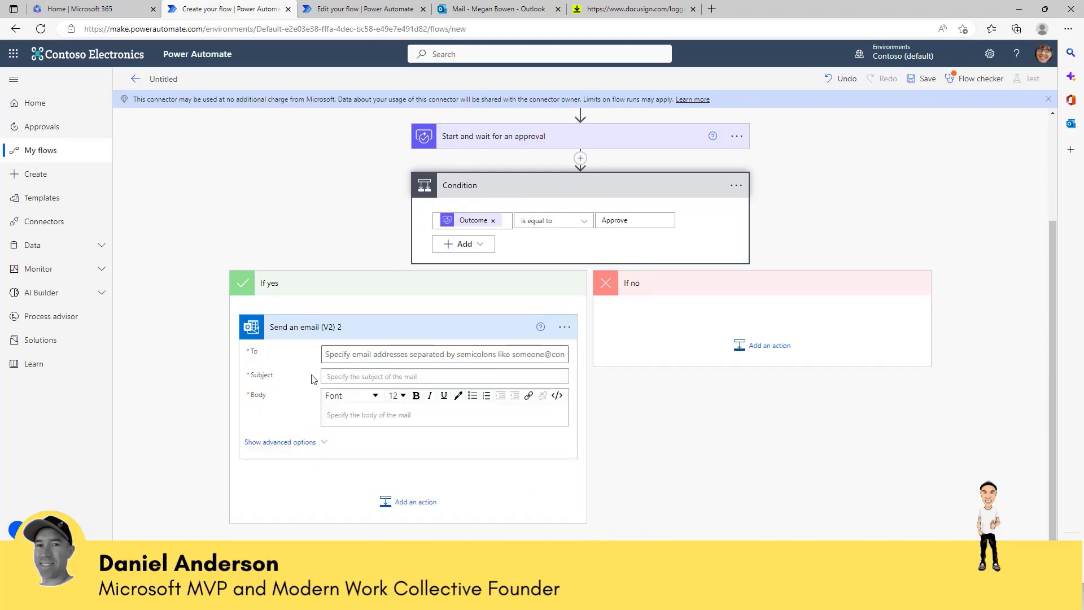
click(341, 370)
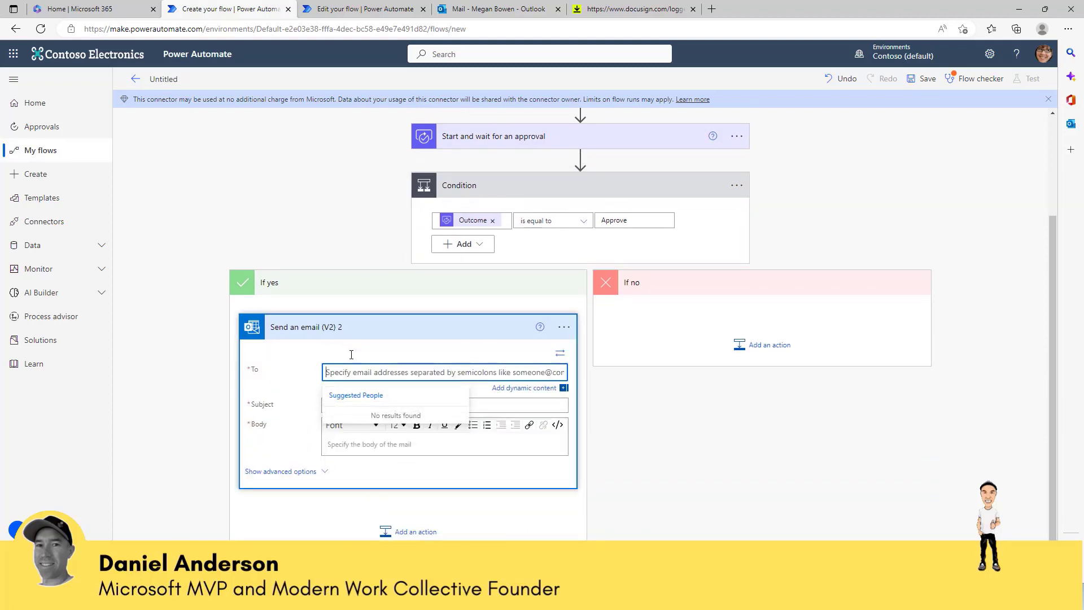
- Address the If yes branch's email to the Signers Email dynamic content from List recipients
click(527, 389)
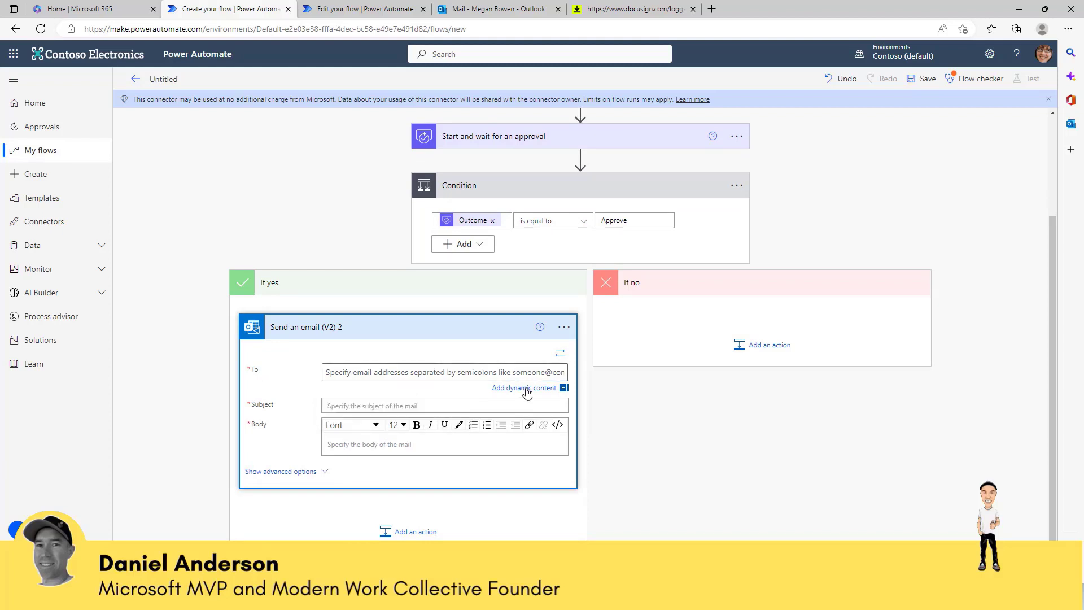
click(527, 390)
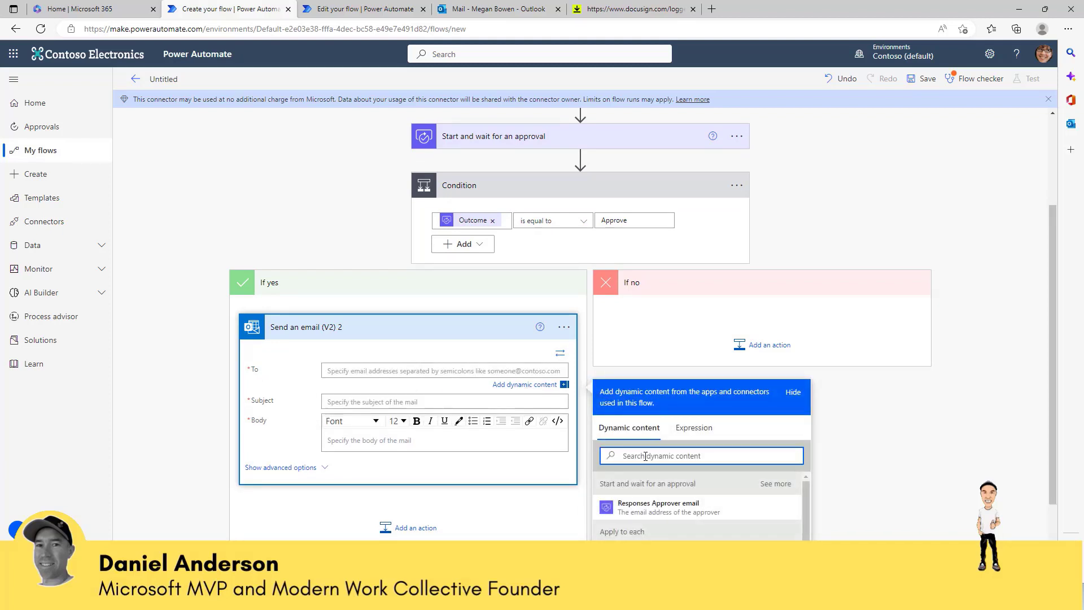
text(signer)
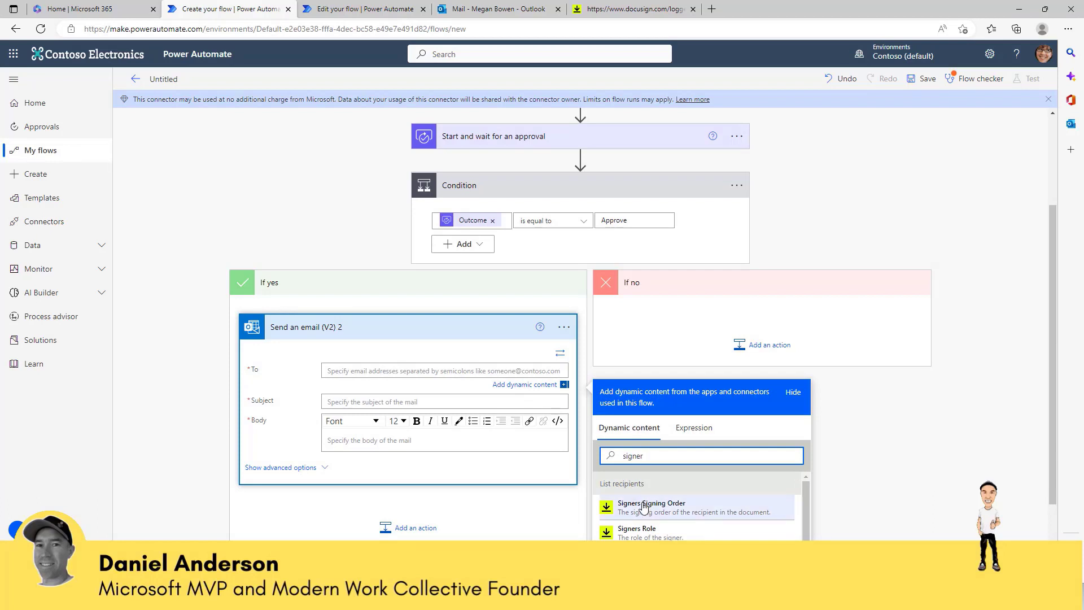
scroll(650, 514, down, 3)
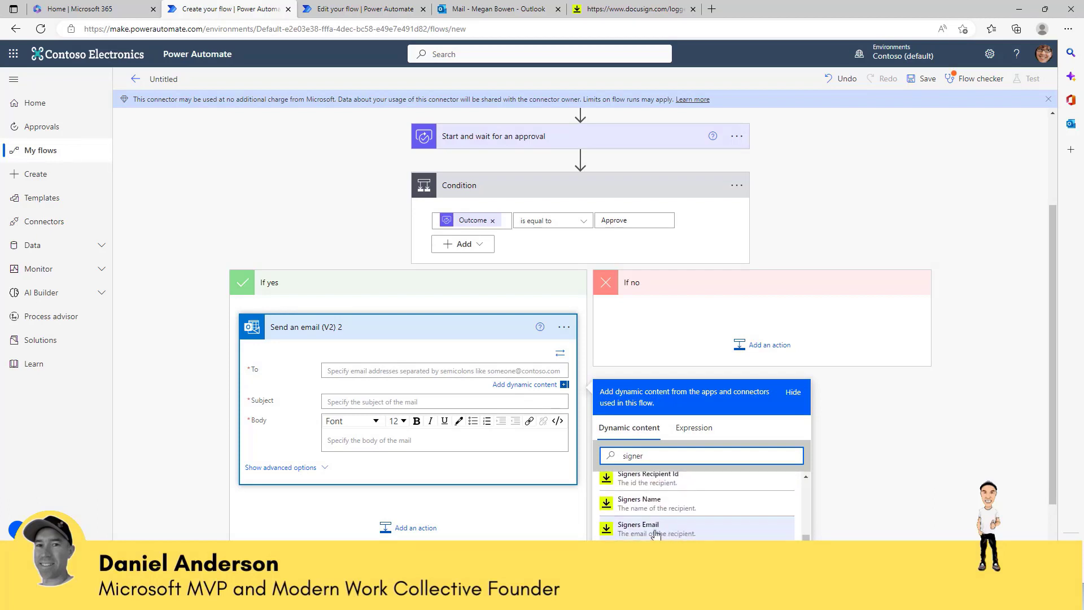
click(655, 532)
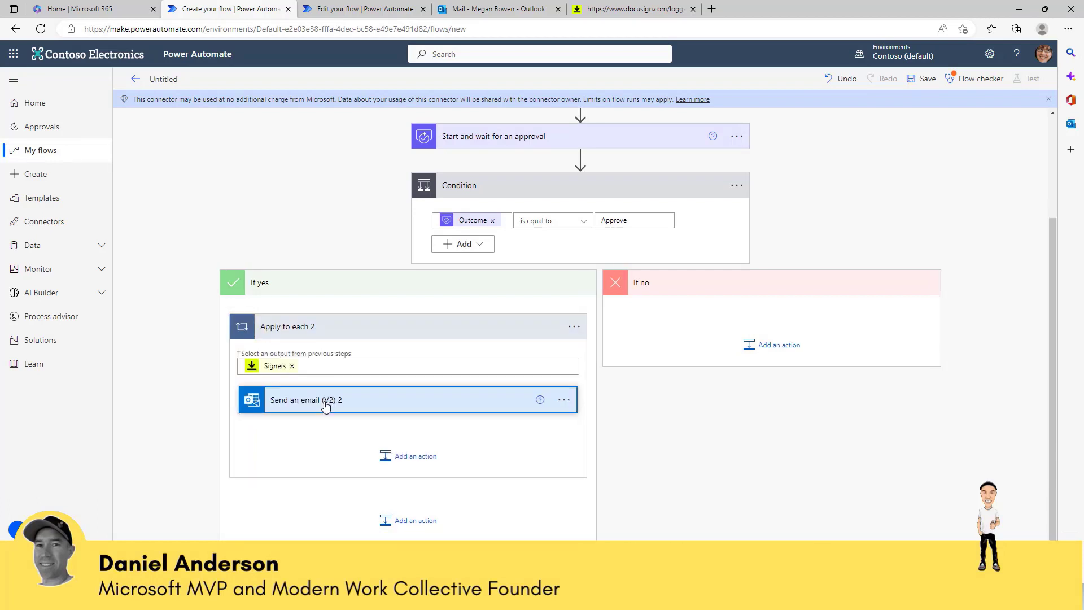
- Set the welcome email's subject to "Welcome aboard", the Signers Name dynamic content and "here is your welcome pack"
click(325, 405)
scroll(305, 350, down, 3)
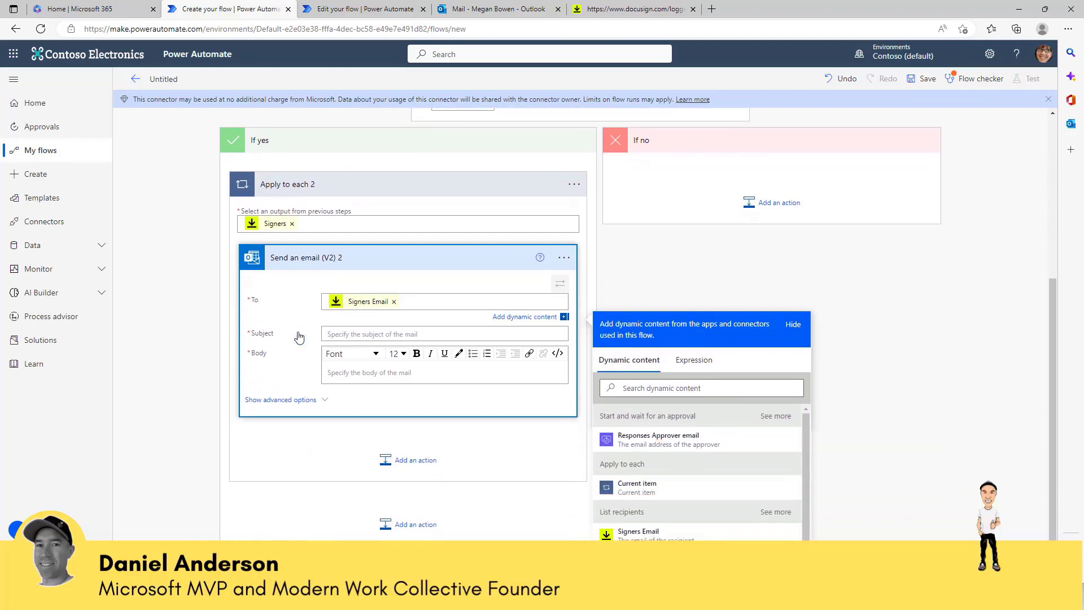
click(381, 335)
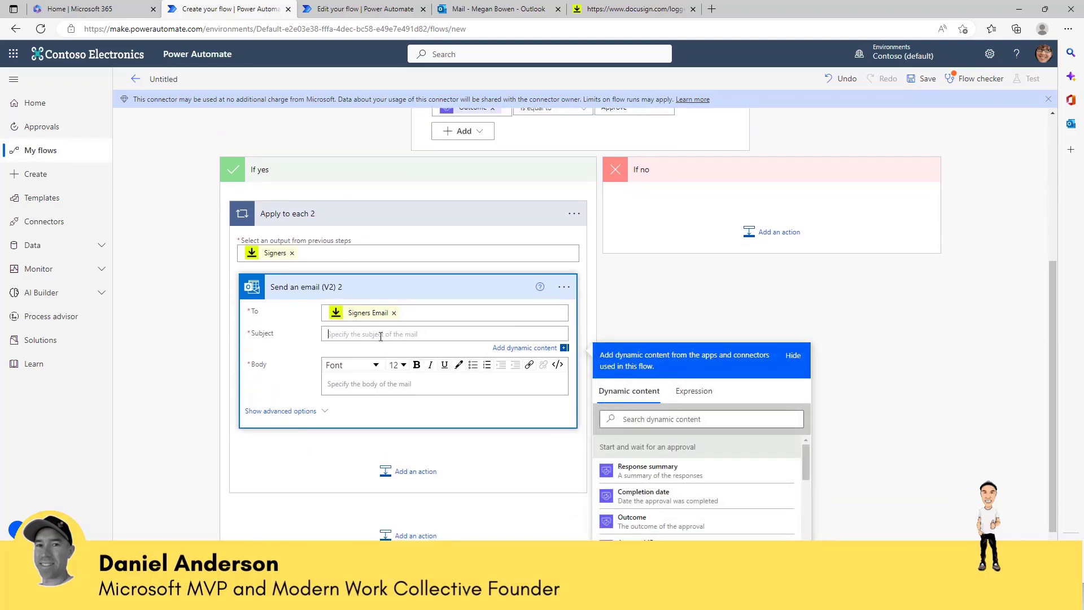
text(Welcome aboard)
click(634, 420)
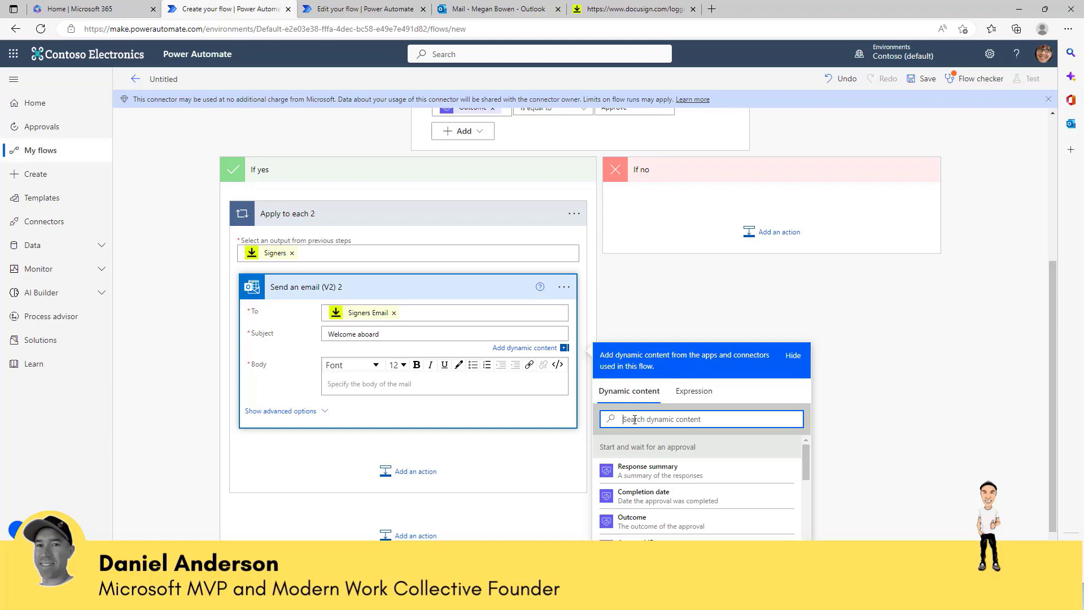
text(name)
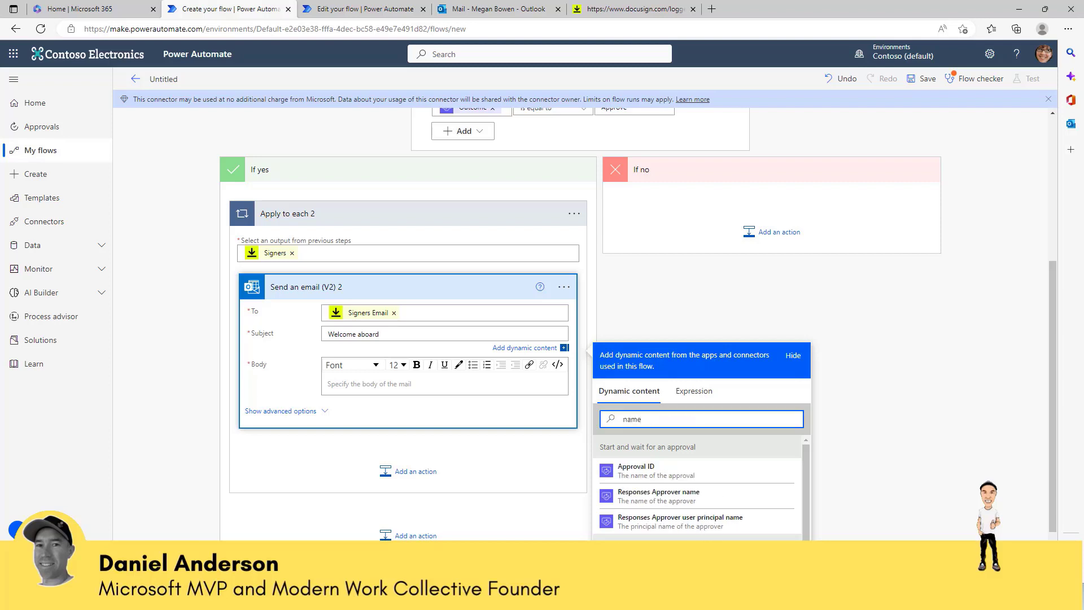
click(650, 569)
text(h)
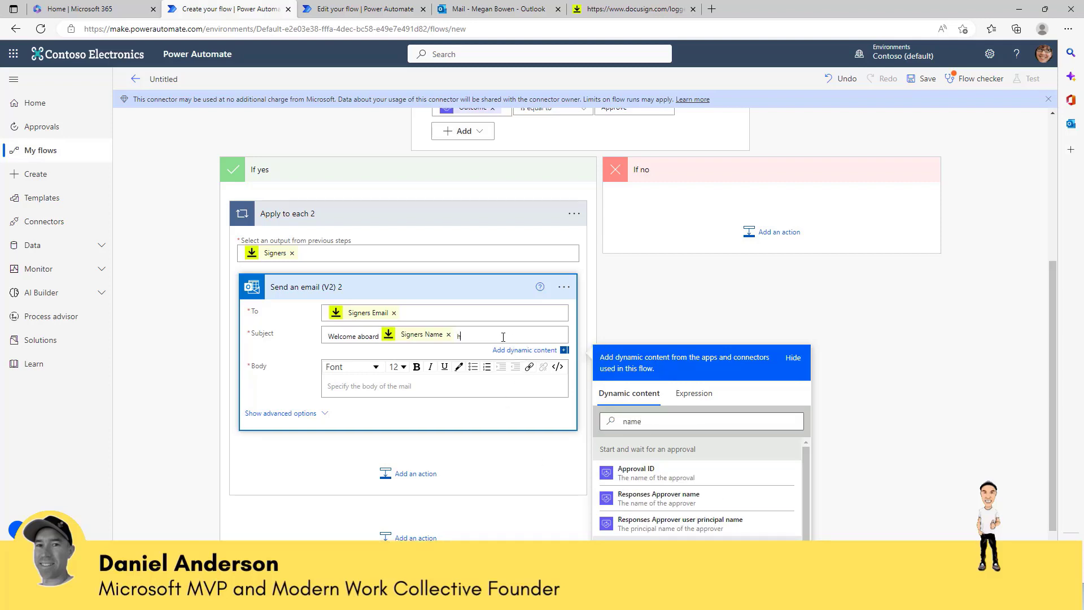
text(ere is your welcome pack)
- Write the email body as "Hello", the Signers Name dynamic content and ", please follow the instrucitons provided in this link."
click(454, 386)
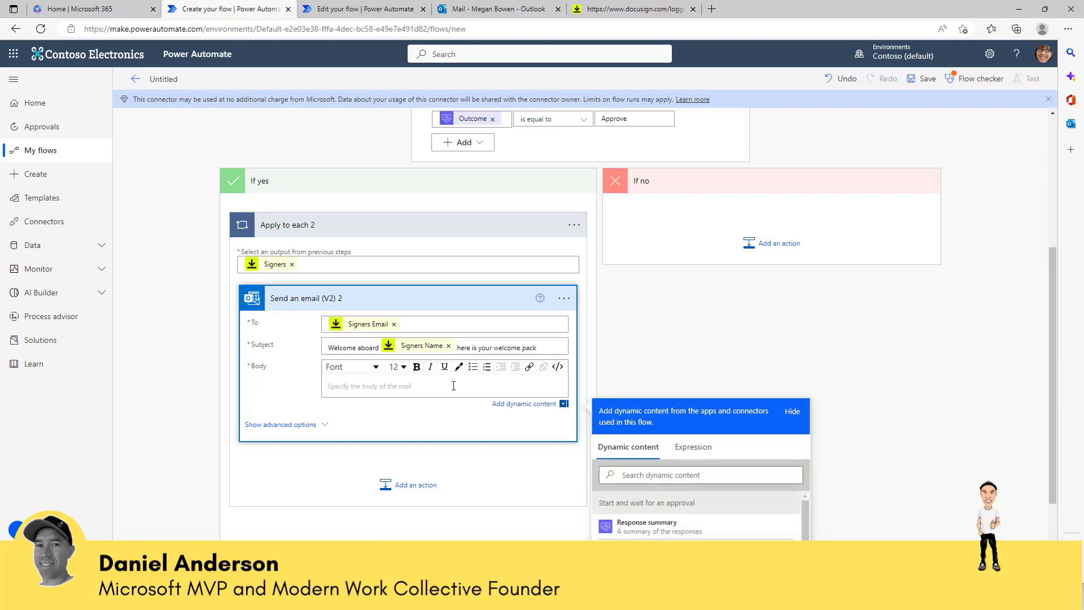
scroll(453, 386, down, 1)
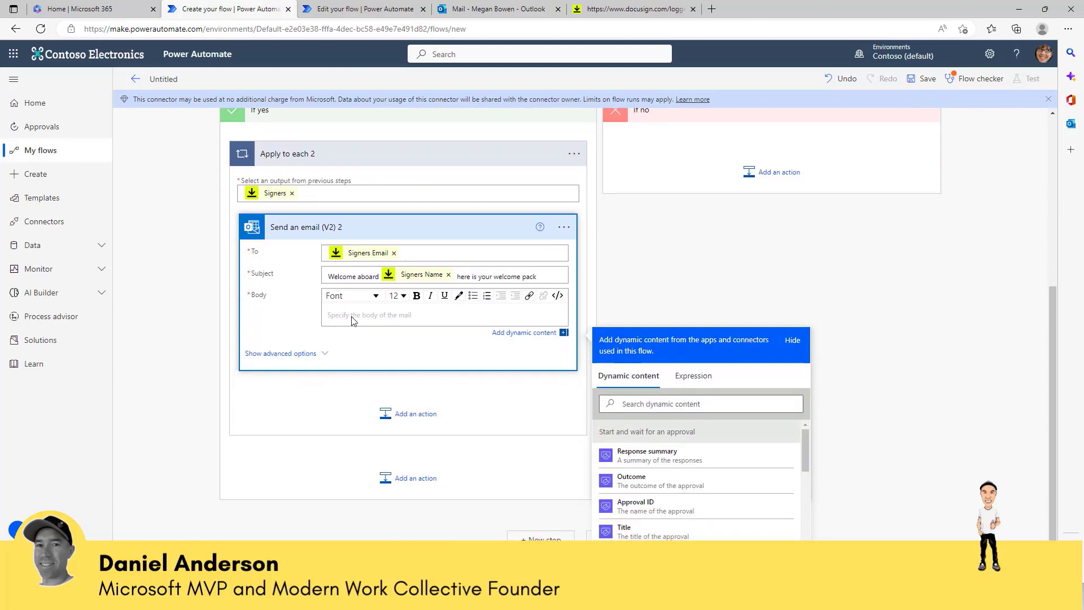
text(Hello)
click(669, 402)
text(nam)
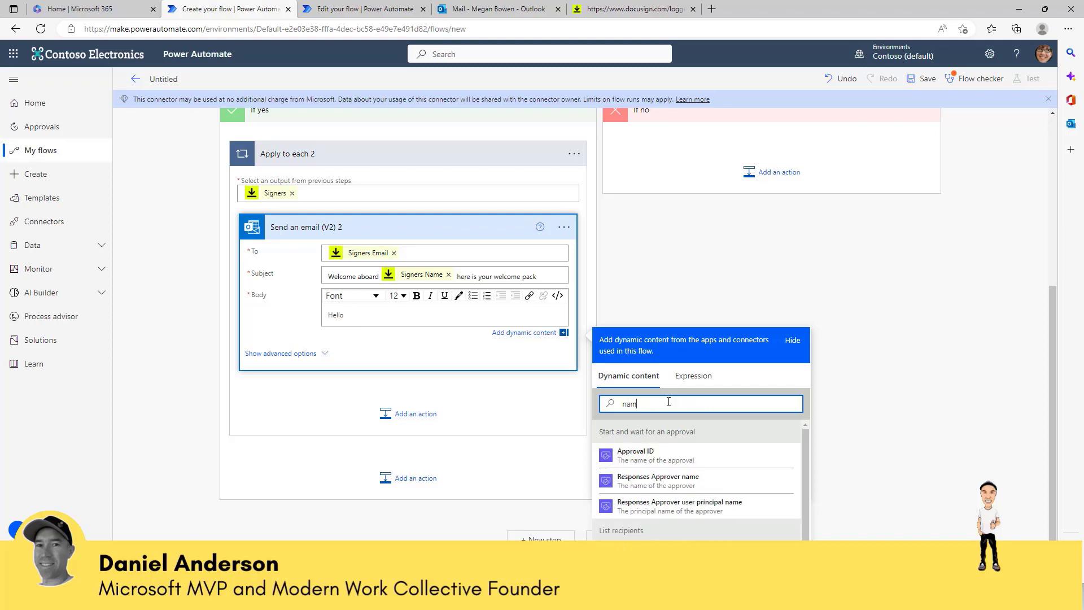
text(e)
click(649, 556)
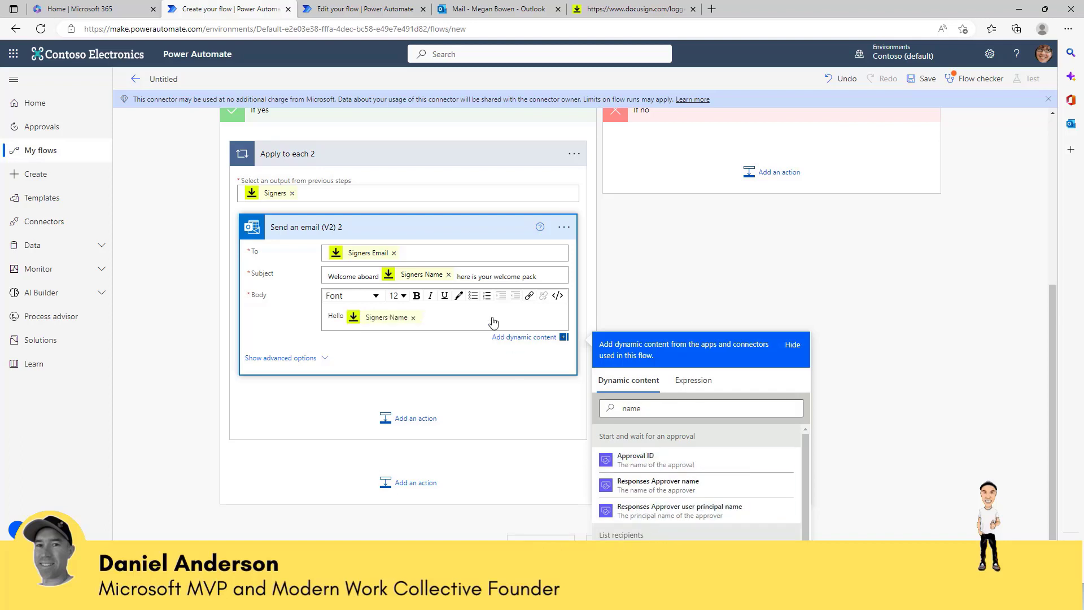
text(, please follow the instrucitons provided in this link.)
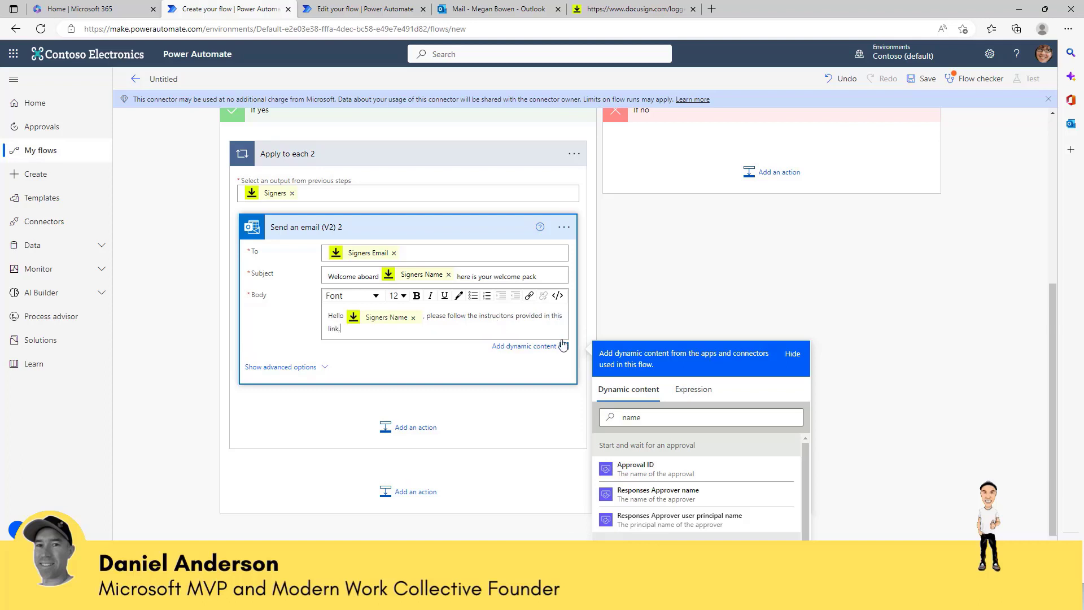
- Add a Terminate control action to the condition's If no branch
scroll(565, 343, up, 1)
scroll(566, 343, down, 1)
scroll(659, 228, up, 1)
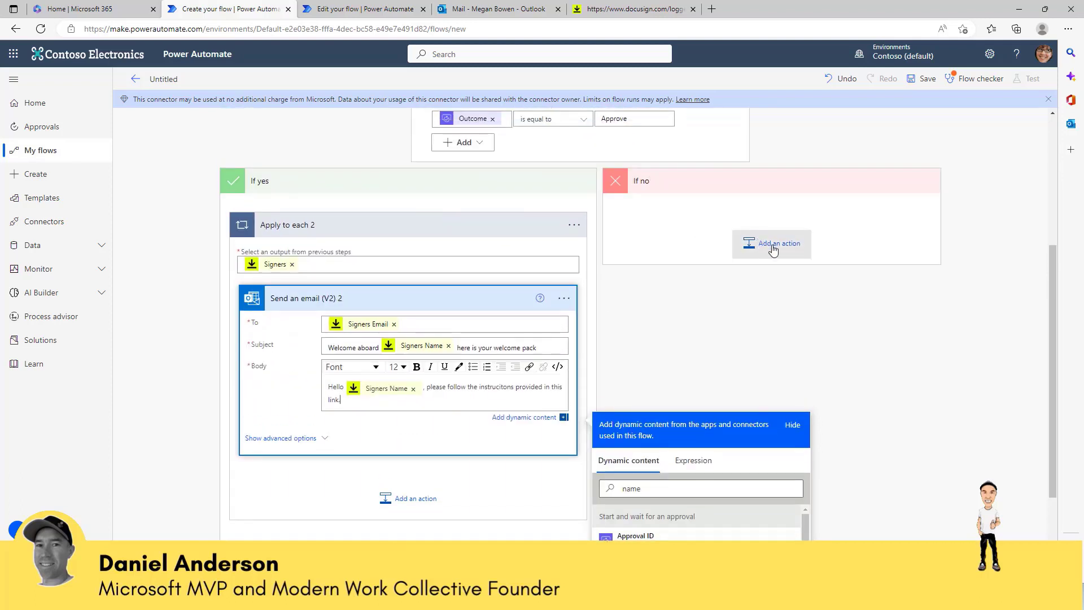
click(774, 248)
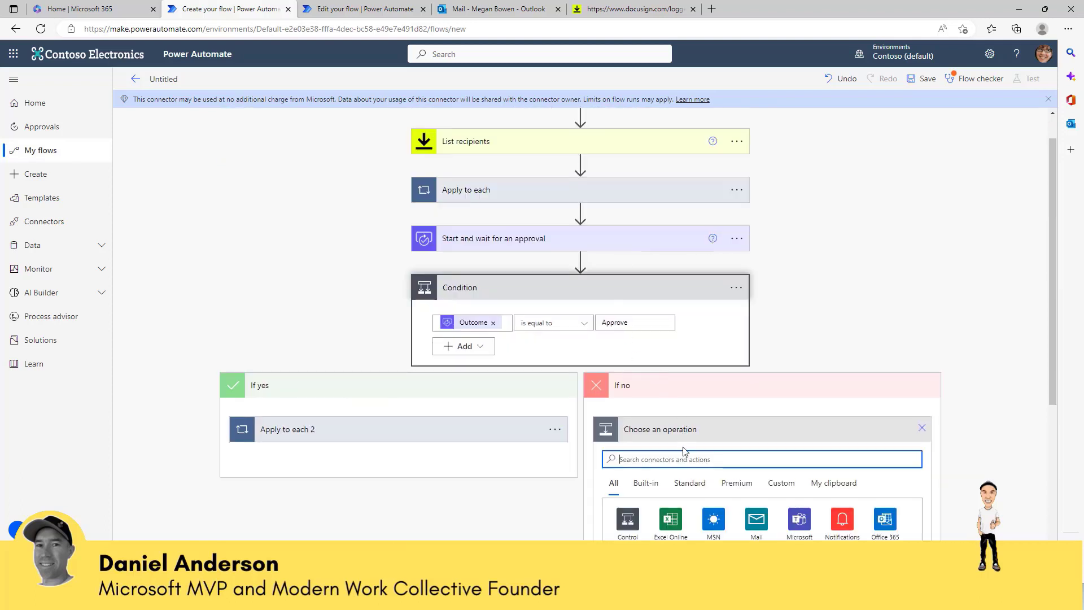
text(termin)
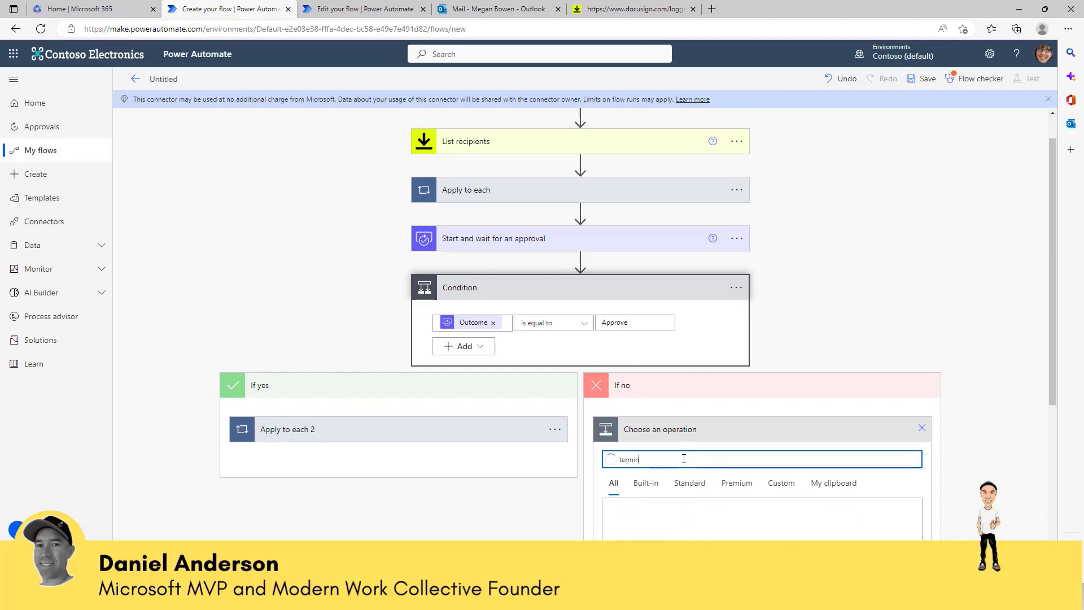
scroll(688, 459, down, 1)
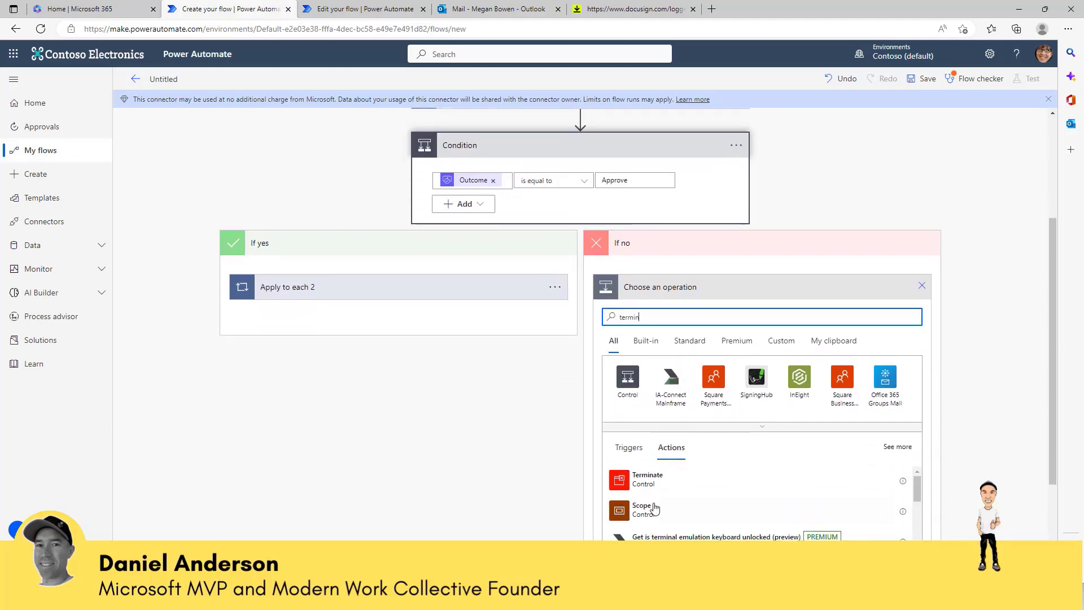
click(644, 484)
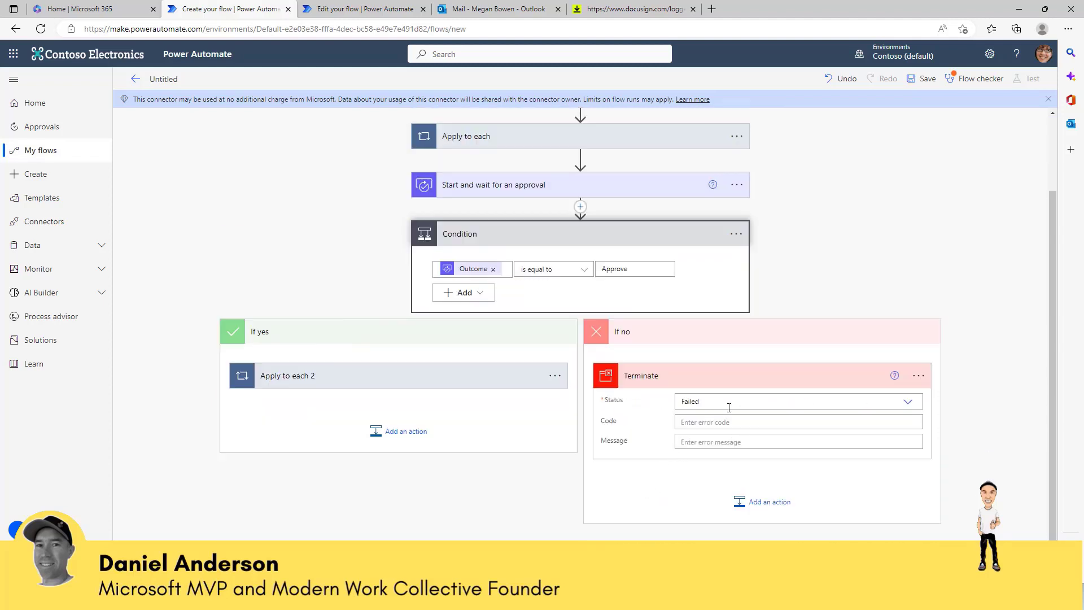
- Set the Terminate action's status to Cancelled and save the flow
click(908, 402)
click(862, 430)
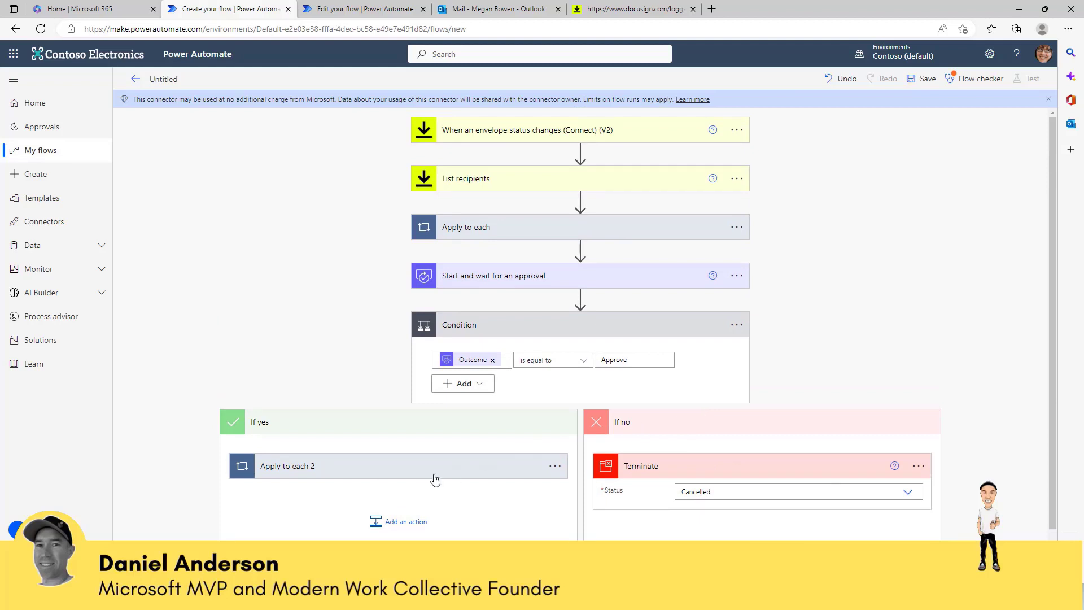
click(464, 455)
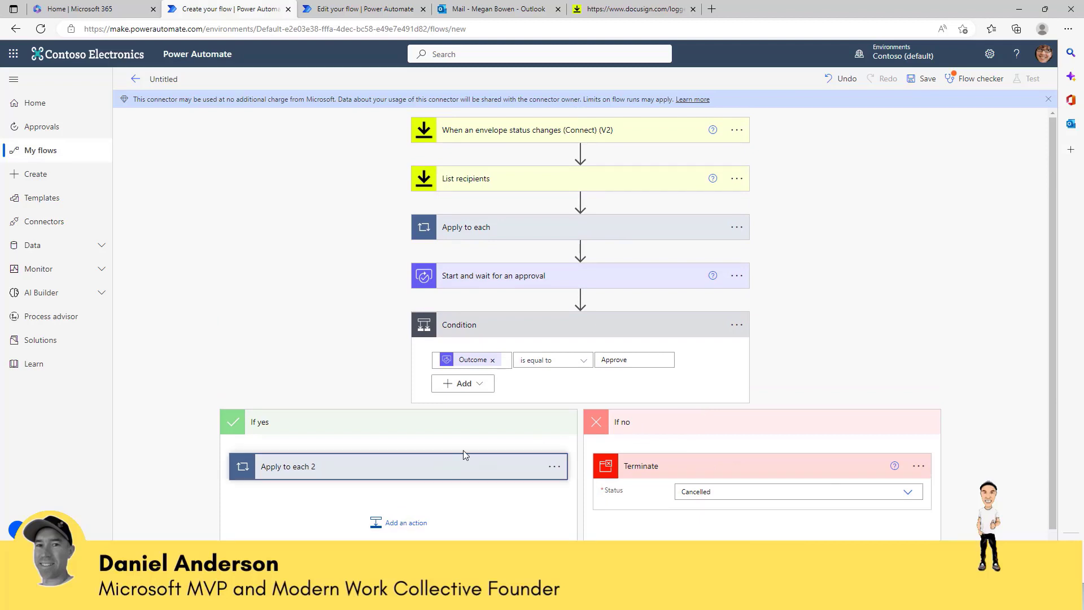
click(924, 79)
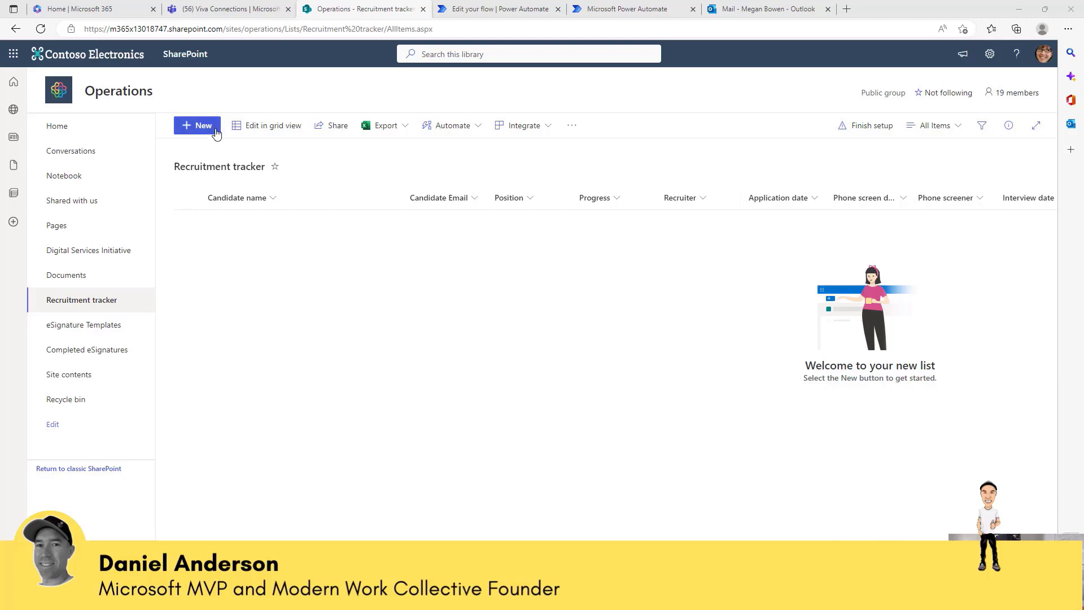
- Start a new item in the SharePoint Recruitment tracker list with the candidate's name, position Project manager and progress Offer sent
click(192, 125)
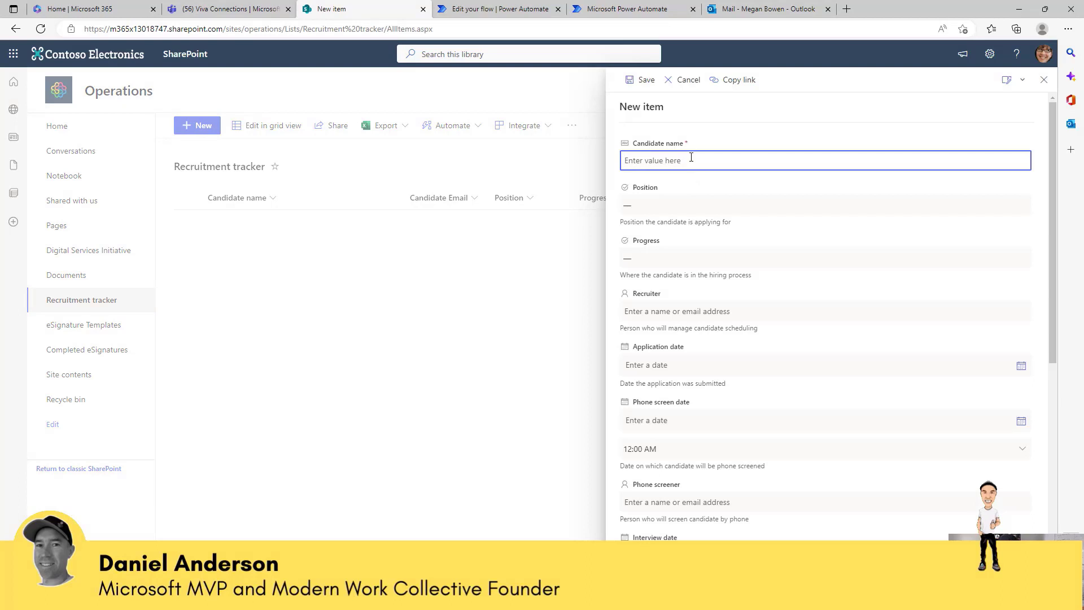
text(Alex Wilber)
click(704, 210)
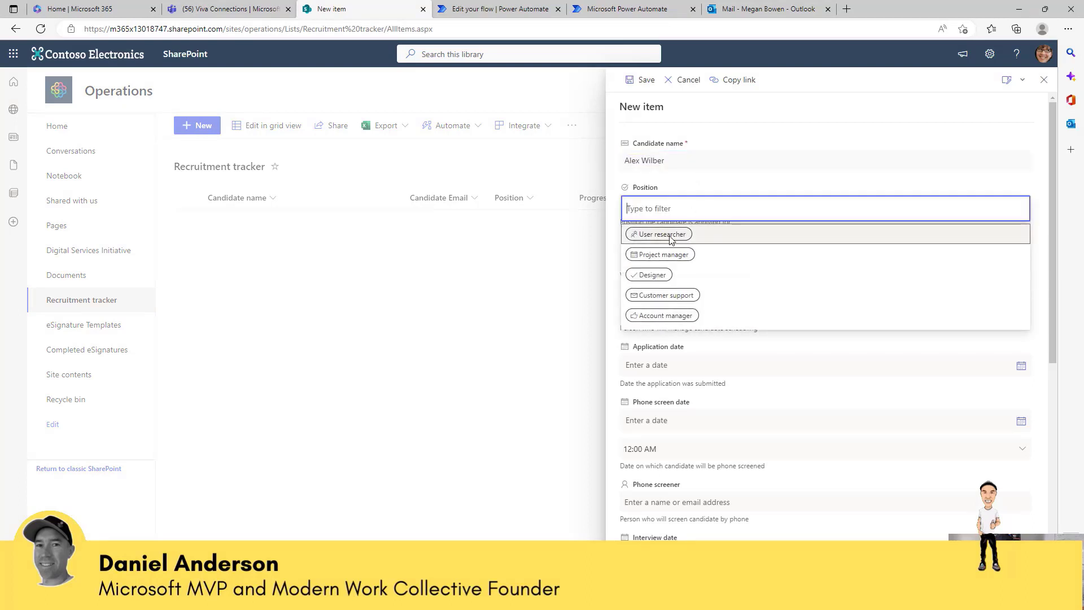
click(668, 264)
click(667, 264)
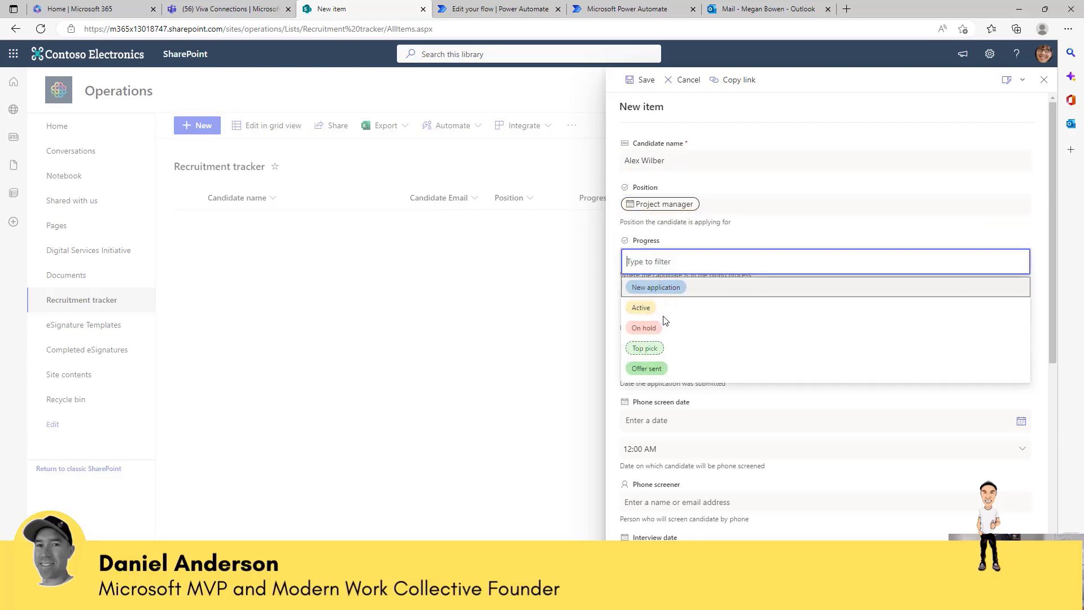
click(665, 368)
- Look up the recruiter by name and assign that person as the new item's Recruiter
click(665, 313)
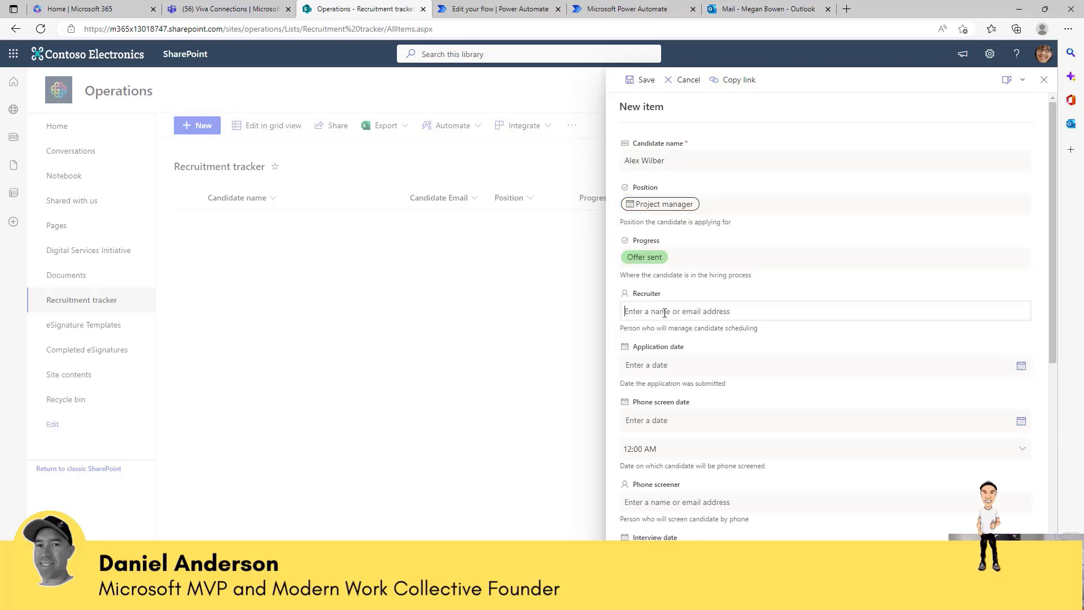
text(nest)
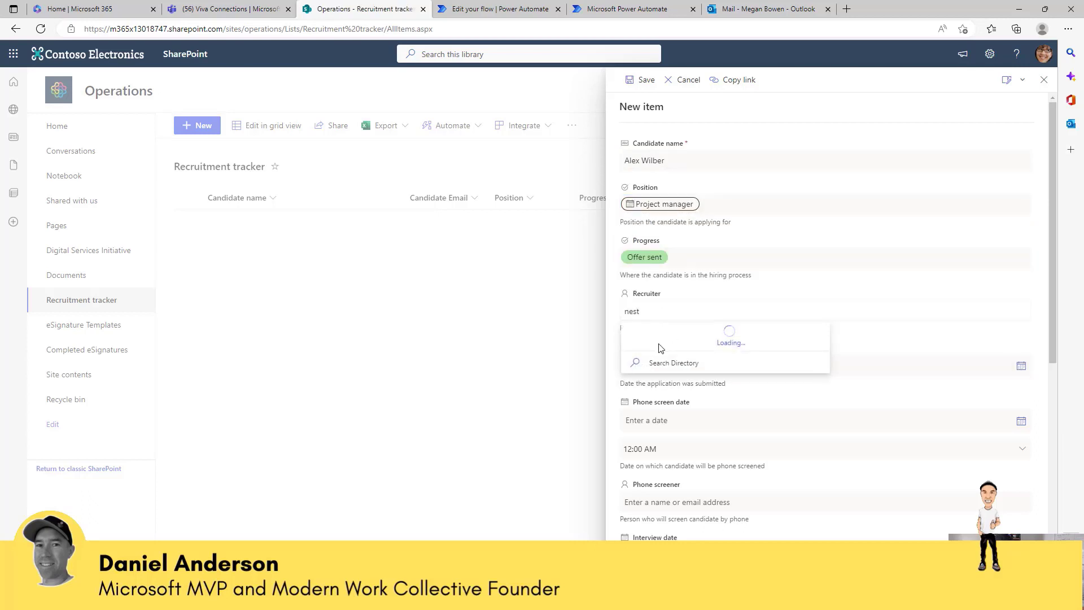
click(727, 346)
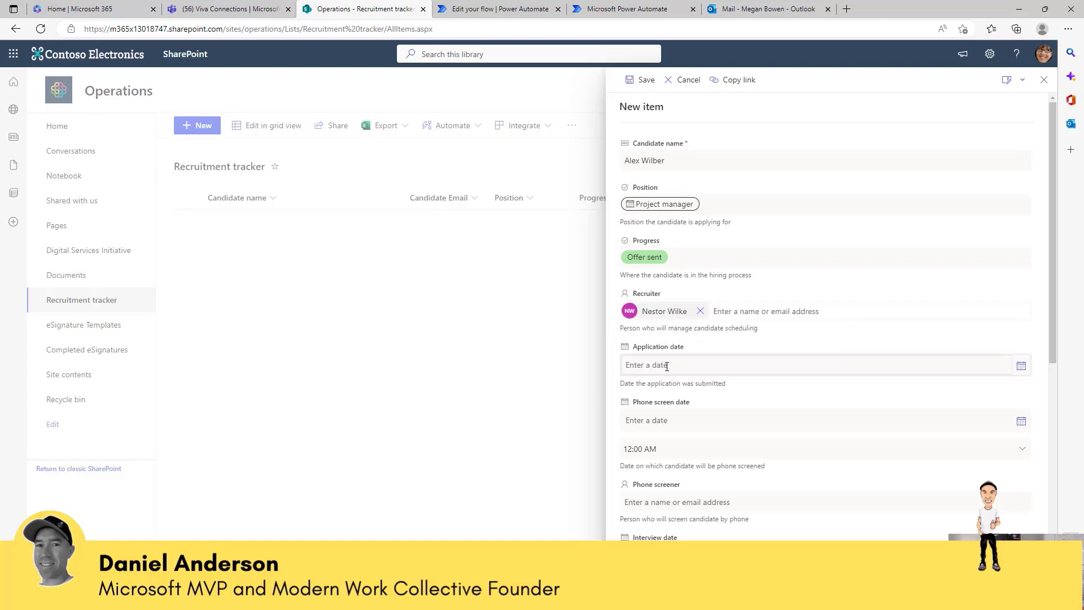
scroll(728, 378, down, 4)
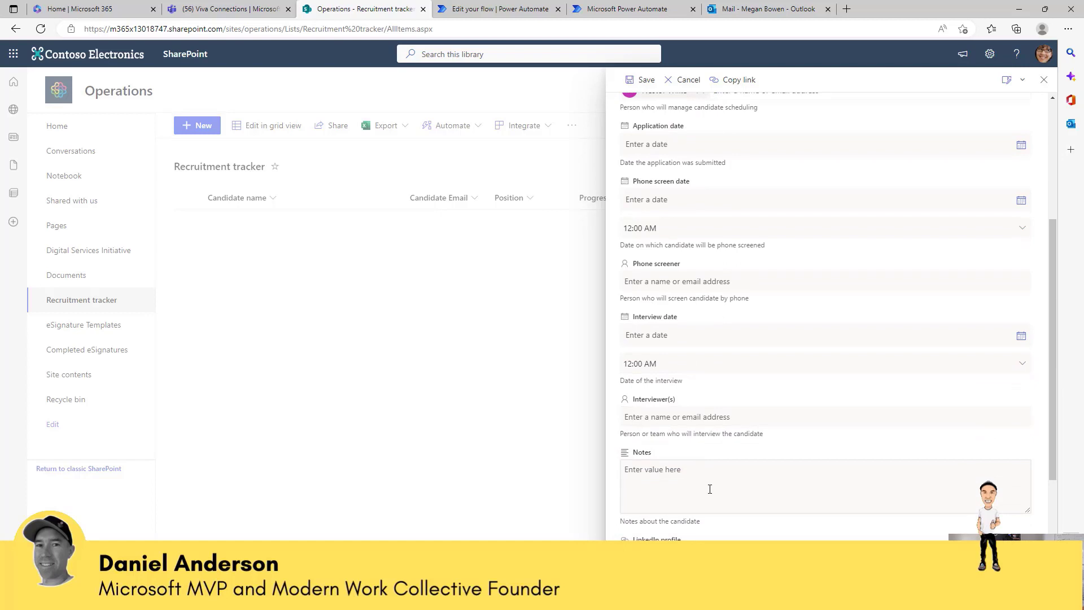
scroll(710, 489, down, 3)
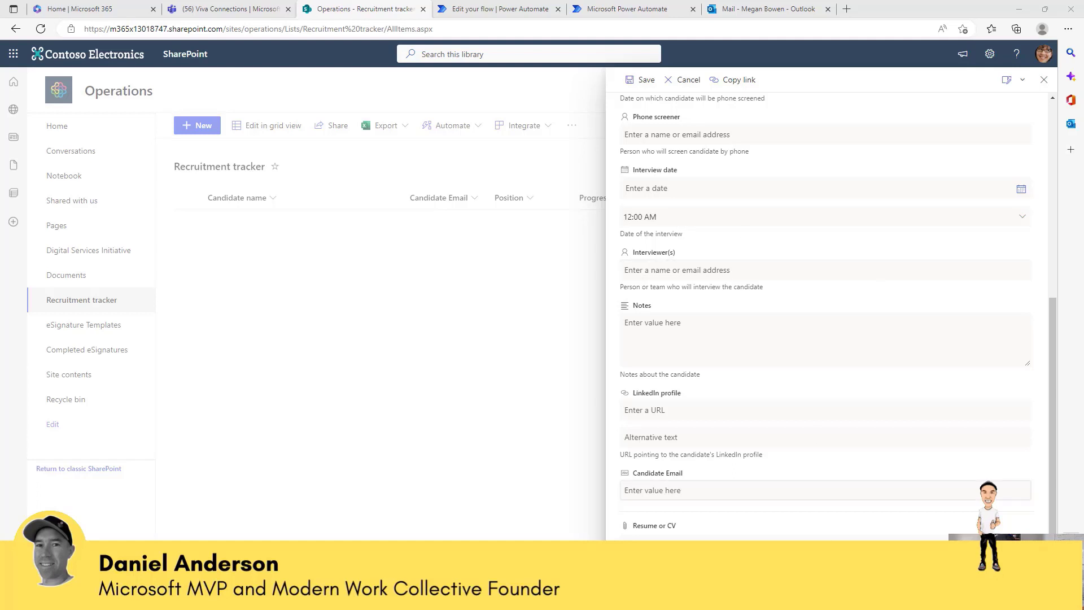
click(695, 489)
key(ctrl+v)
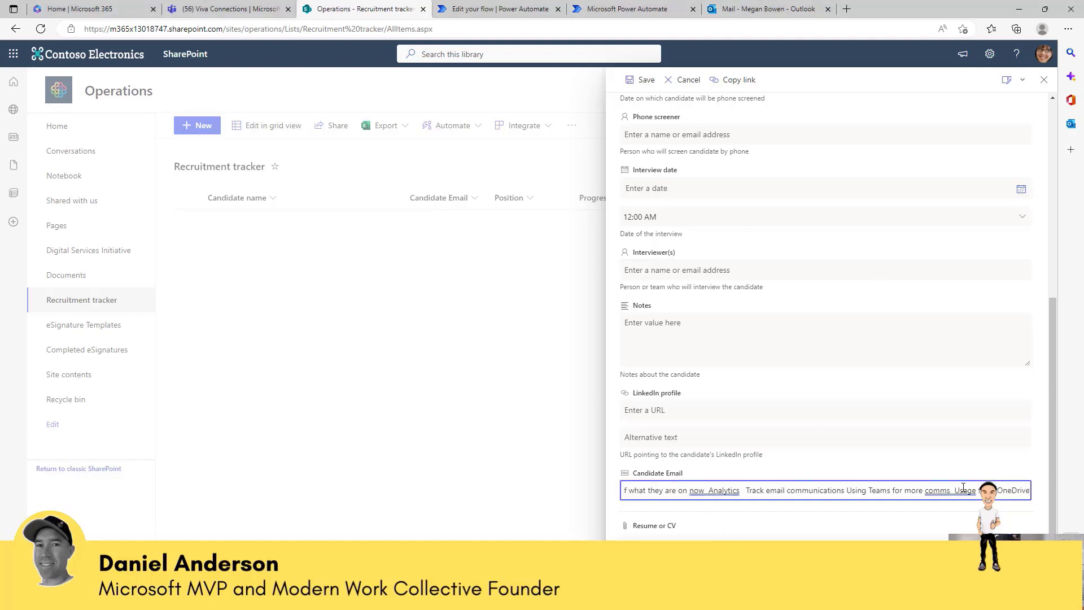
key(ctrl+a)
key(BackSpace)
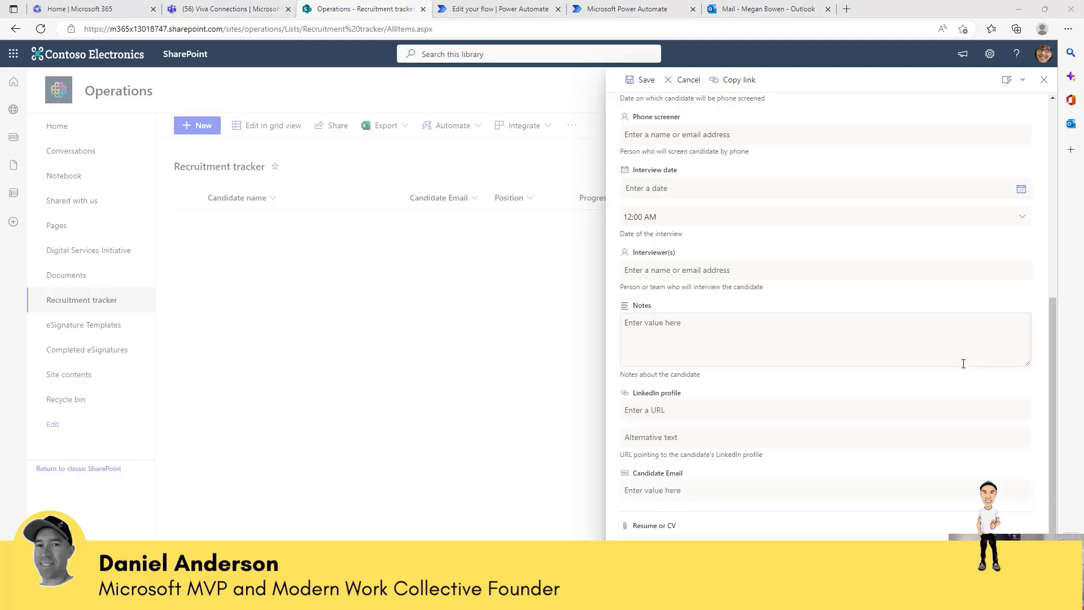
- Paste the candidate's email address into the new item's Candidate Email field
click(712, 493)
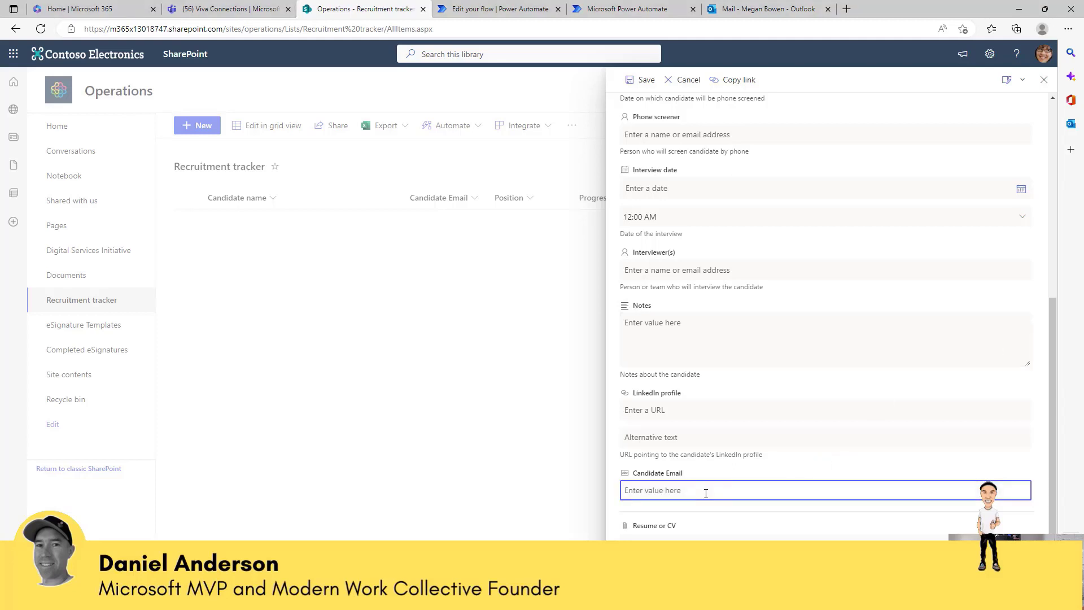
key(ctrl+v)
scroll(806, 412, down, 1)
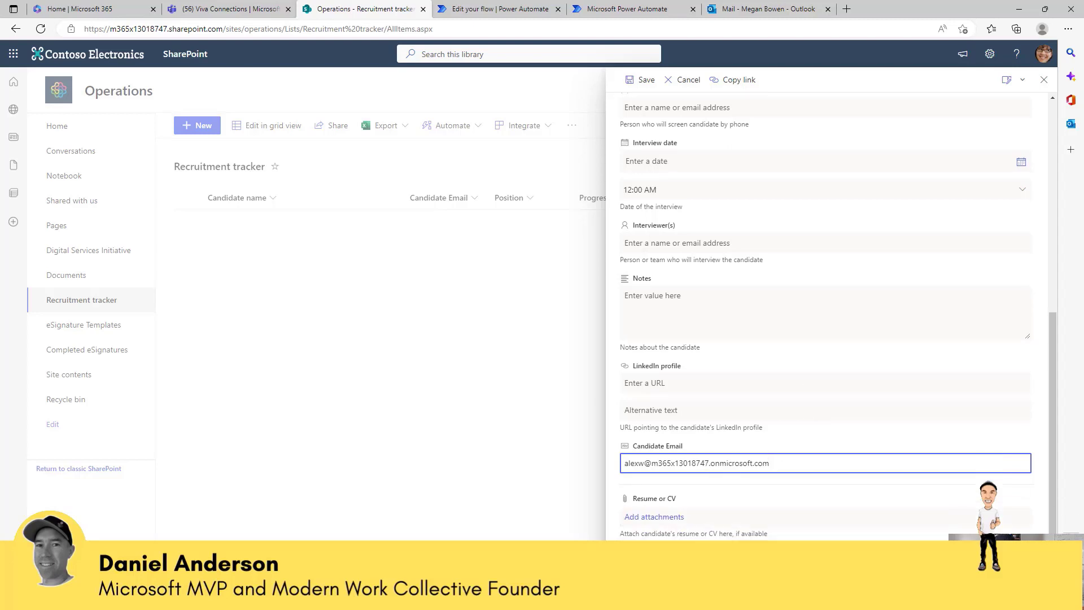
- Save the new Recruitment tracker item, then switch to Power Automate and open the Send employment offer flow's details page
click(644, 564)
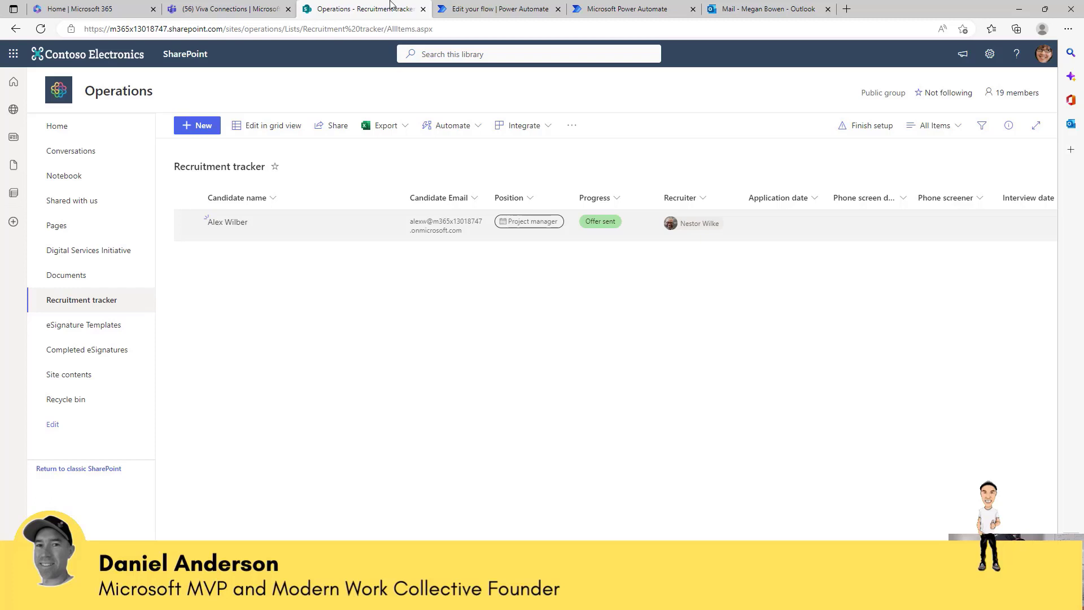
click(481, 9)
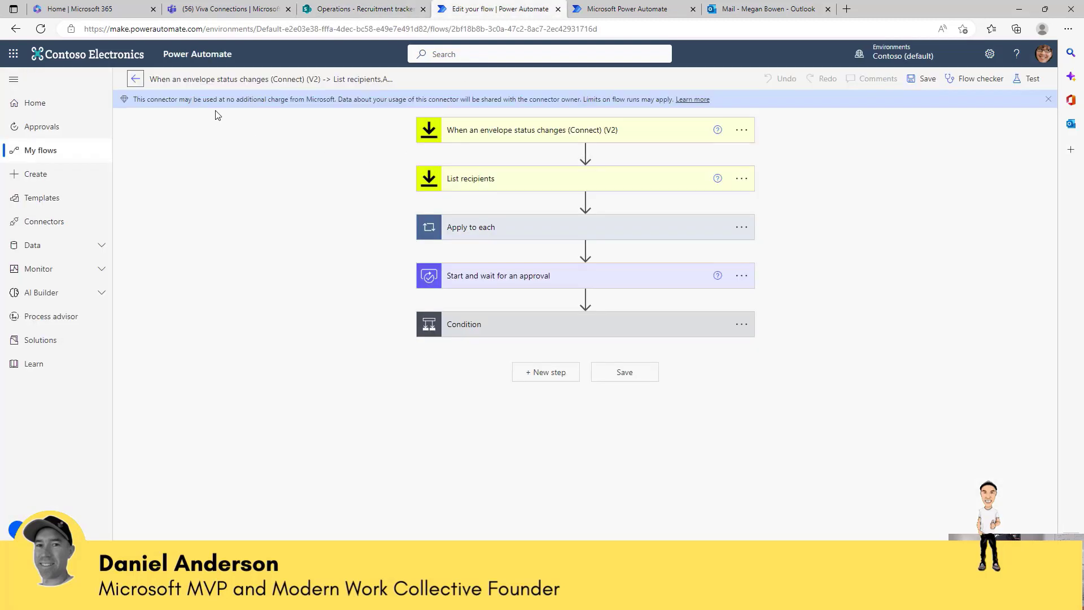
click(52, 157)
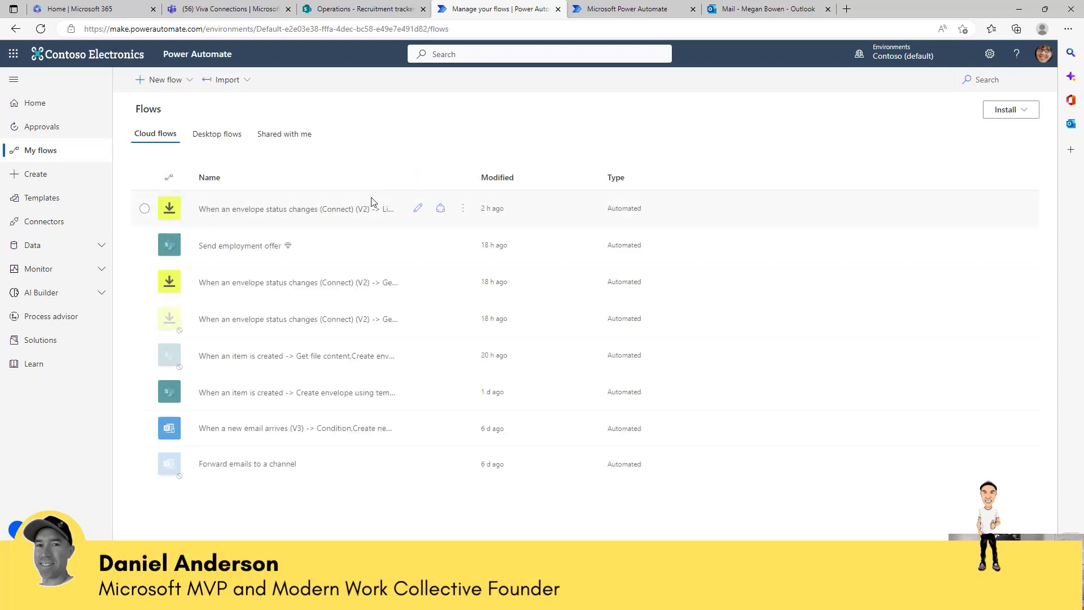
click(250, 249)
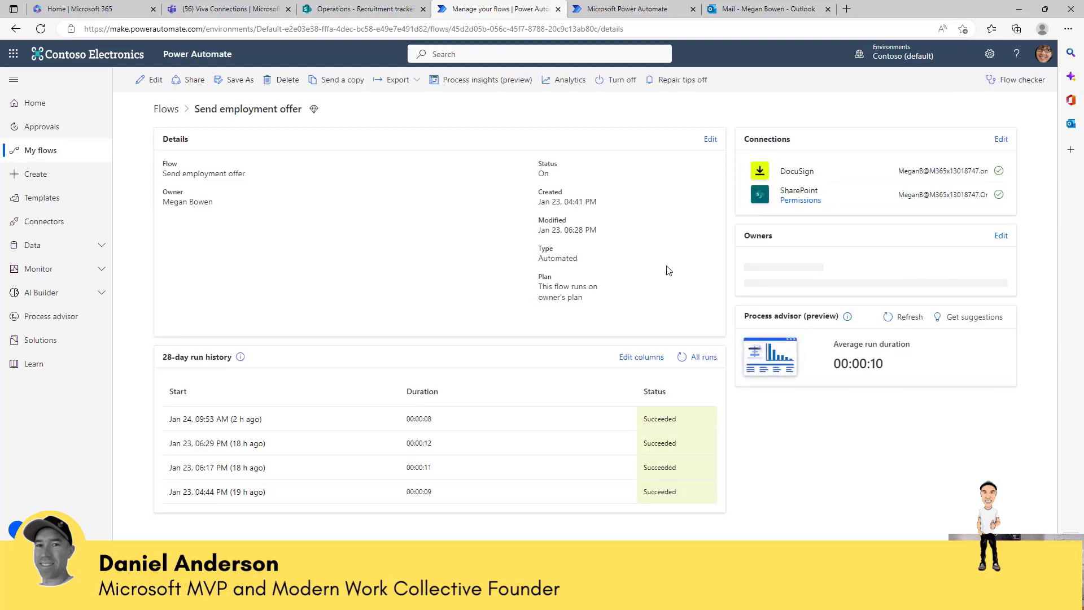
- Refresh the Send employment offer flow's 28-day run history repeatedly until the newest run is finished
click(683, 358)
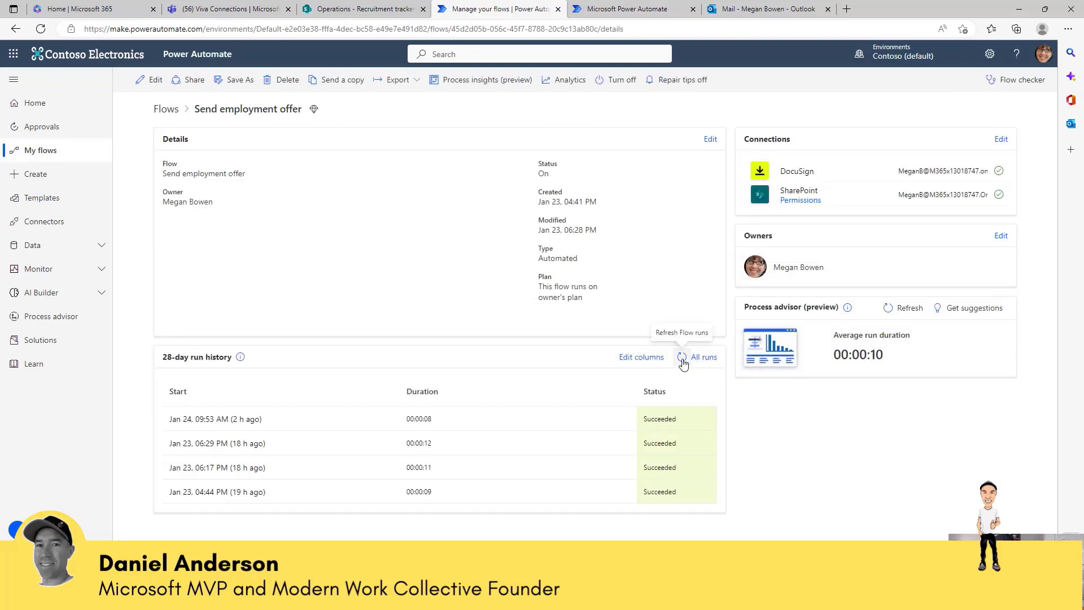
click(682, 358)
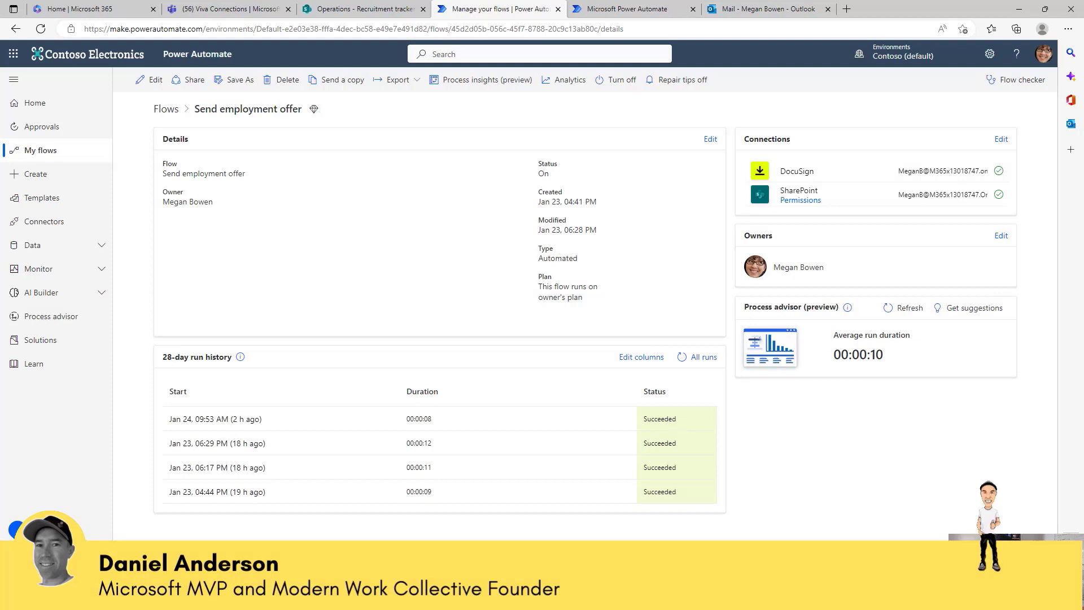
click(682, 362)
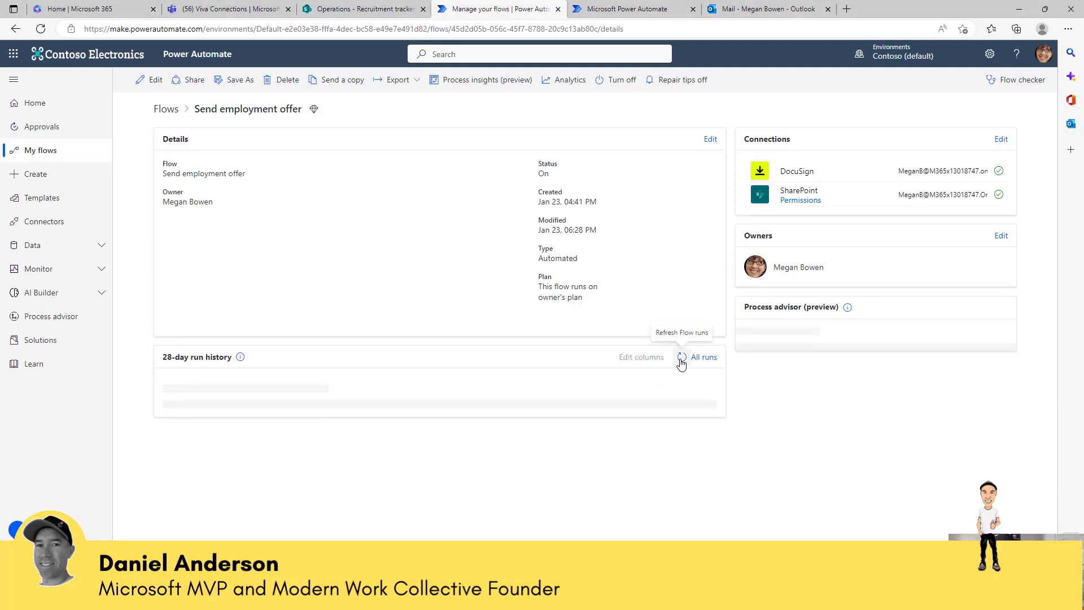
click(682, 361)
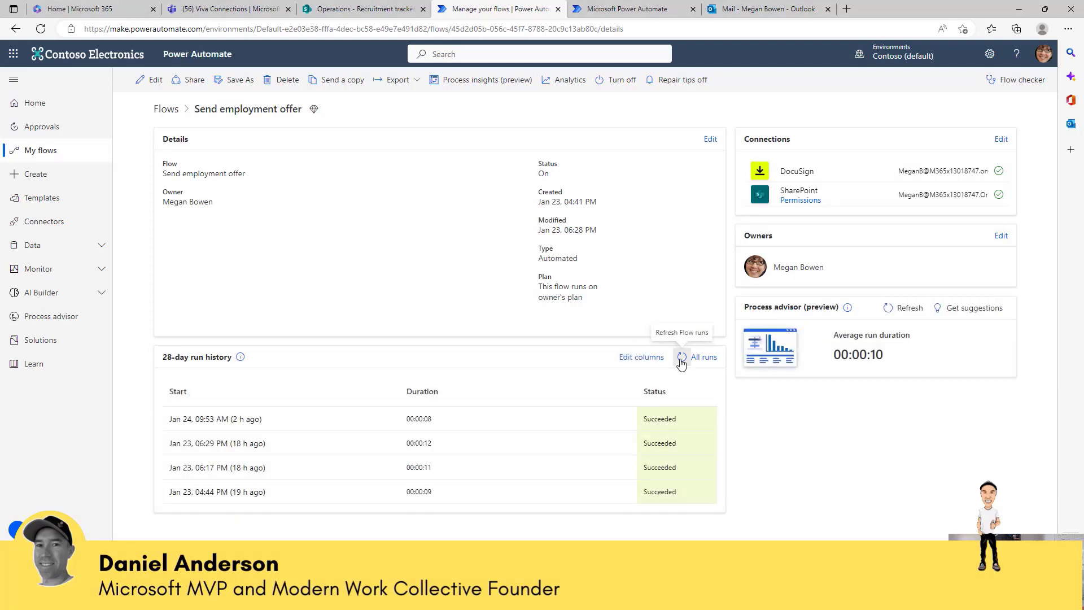
click(682, 362)
click(682, 362)
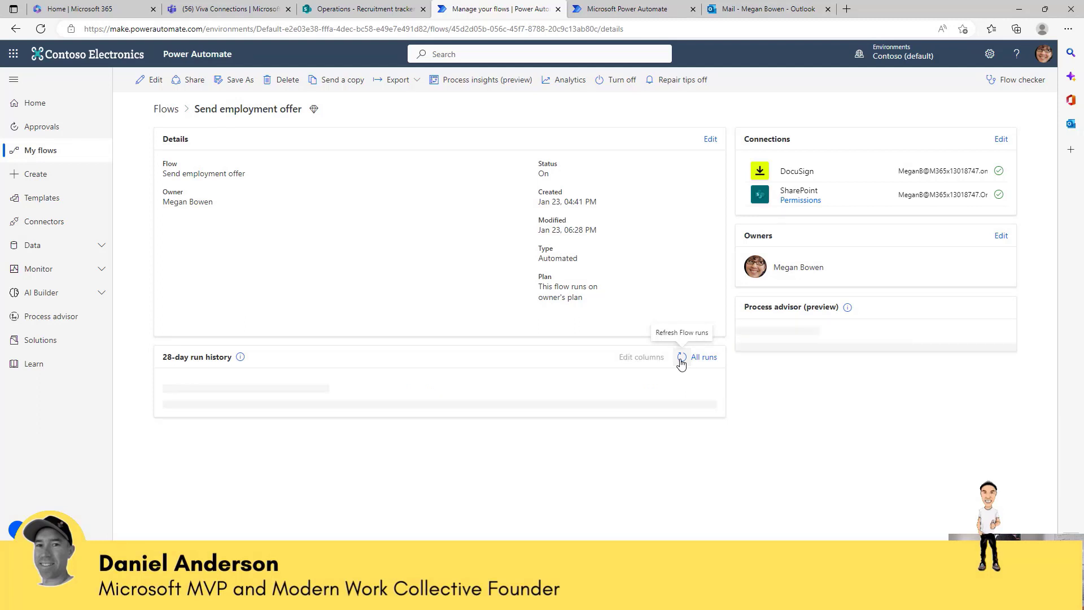
click(682, 361)
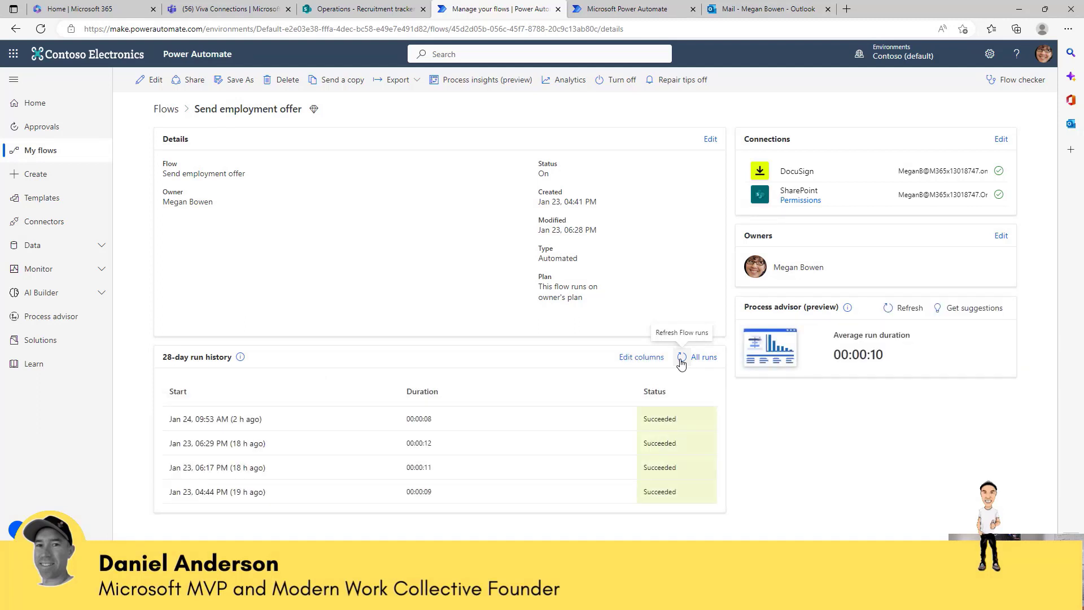
click(682, 361)
click(681, 362)
click(682, 362)
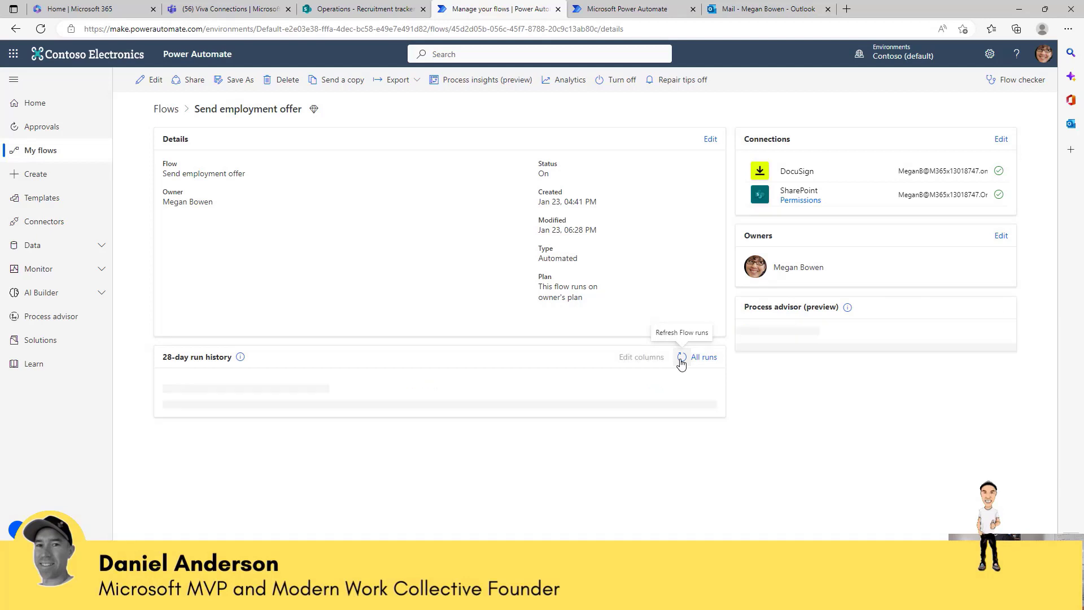
click(681, 361)
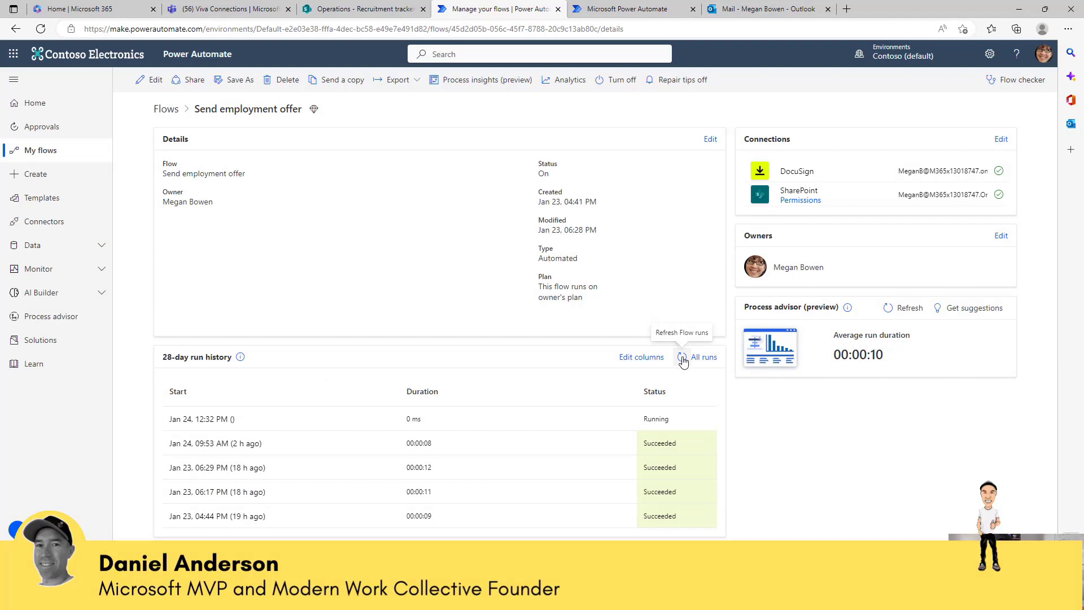
click(681, 361)
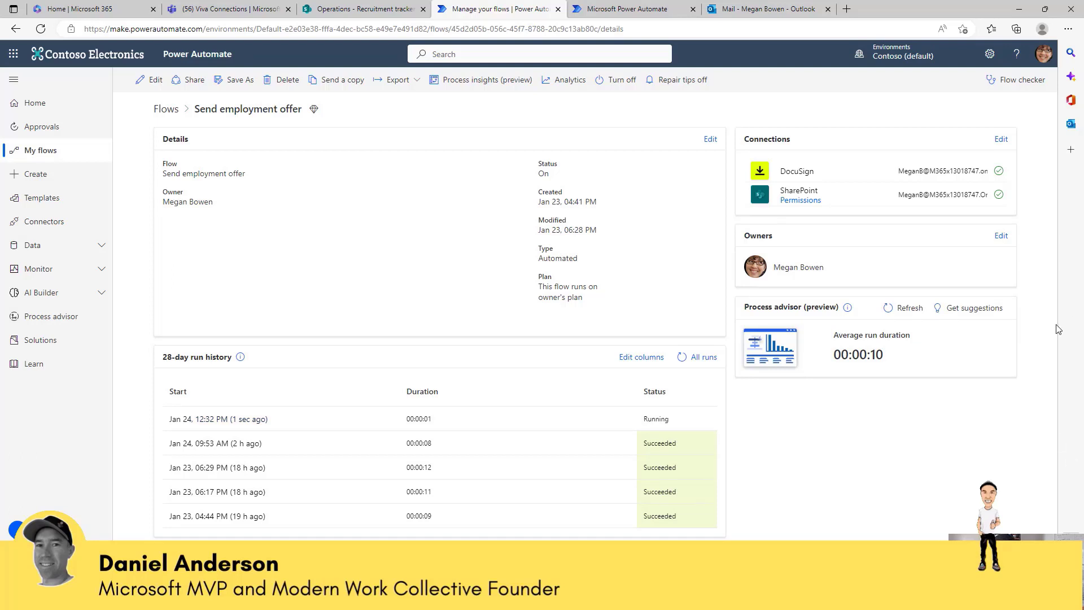
click(682, 360)
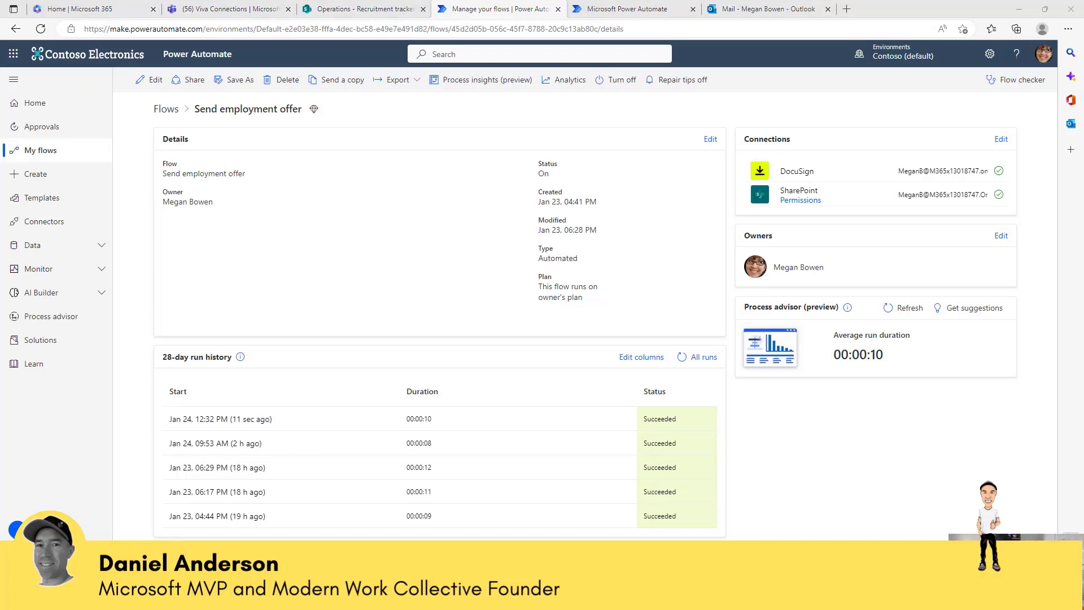
- From the candidate's Outlook inbox, open the DocuSign offer letter for review and agree to use electronic records and signatures
drag(1083, 99, 552, 53)
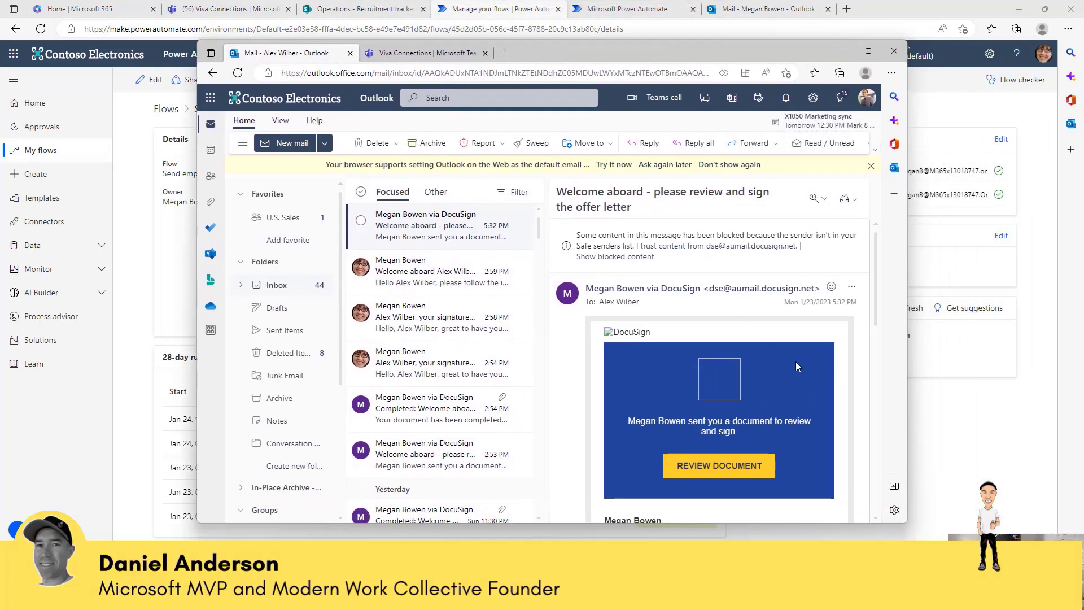
click(710, 474)
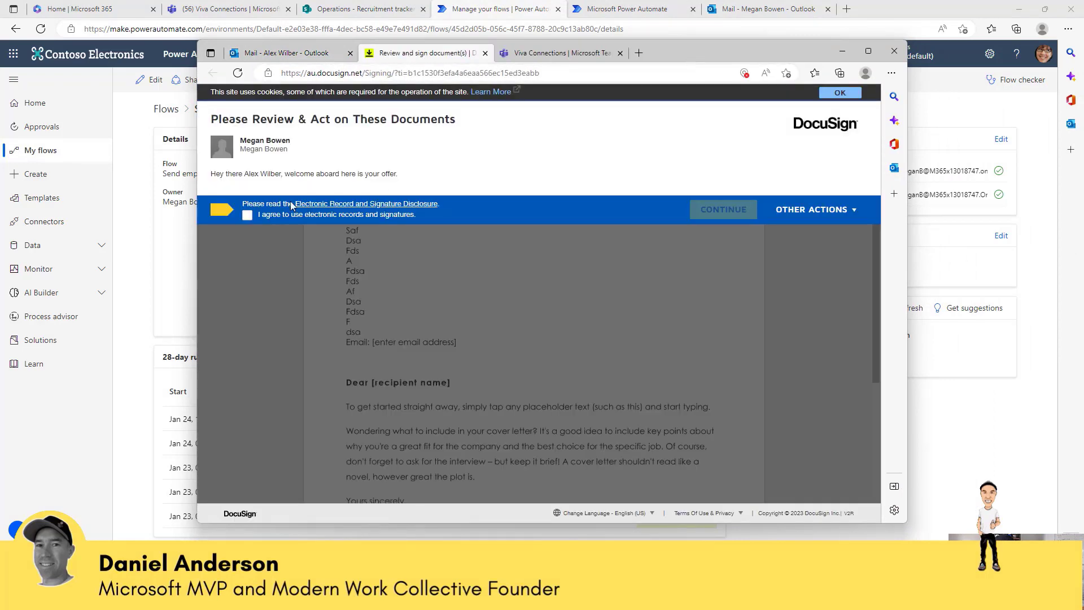
click(247, 216)
click(717, 211)
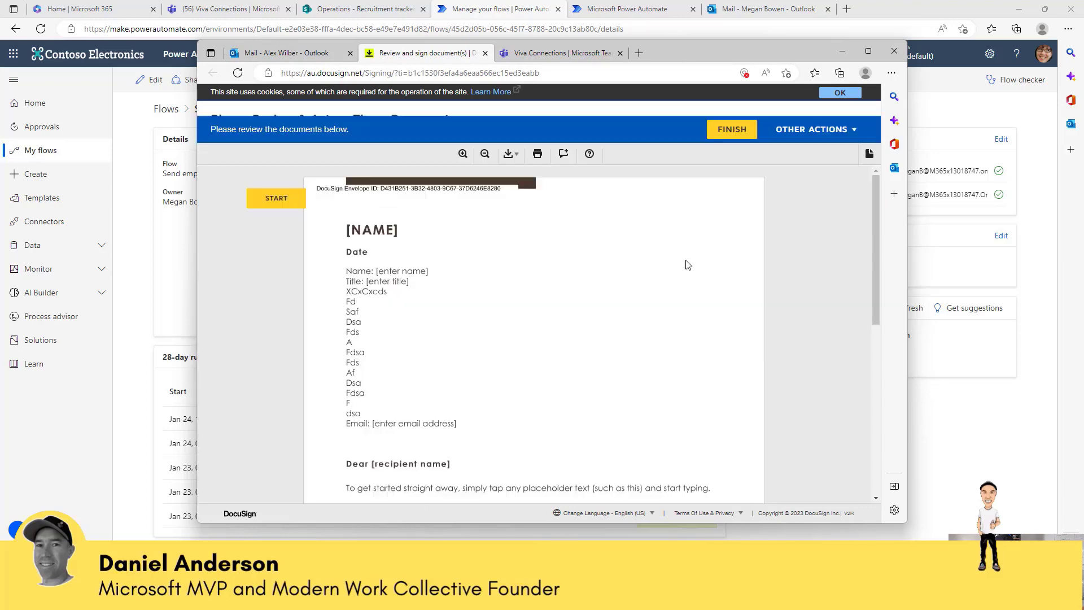
- Sign the offer letter as the candidate, finish the DocuSign signing, decline the free account offer and close the document
scroll(624, 339, down, 5)
click(411, 356)
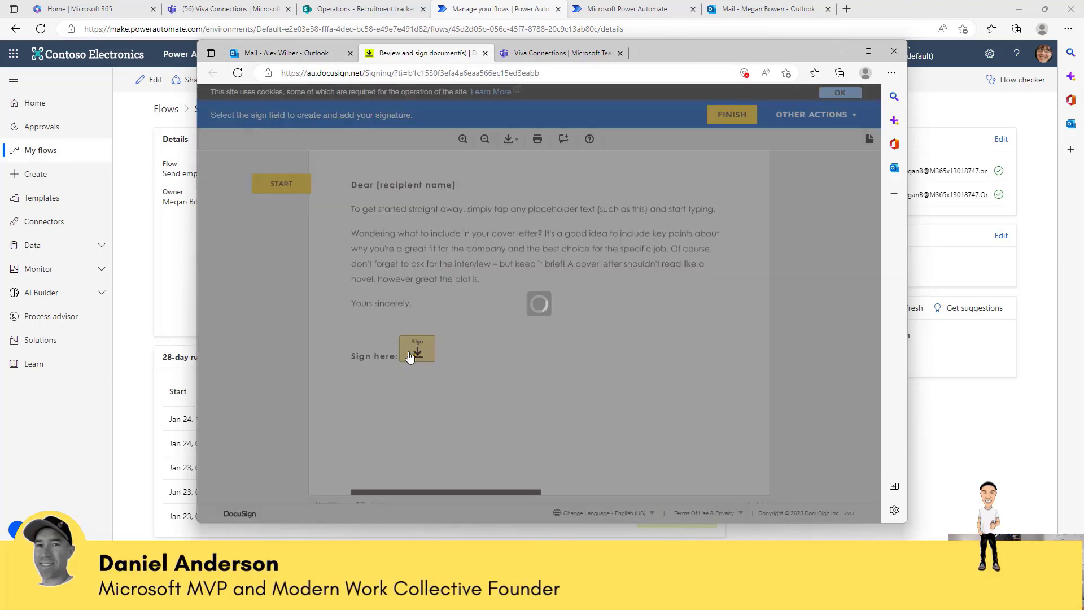
click(361, 389)
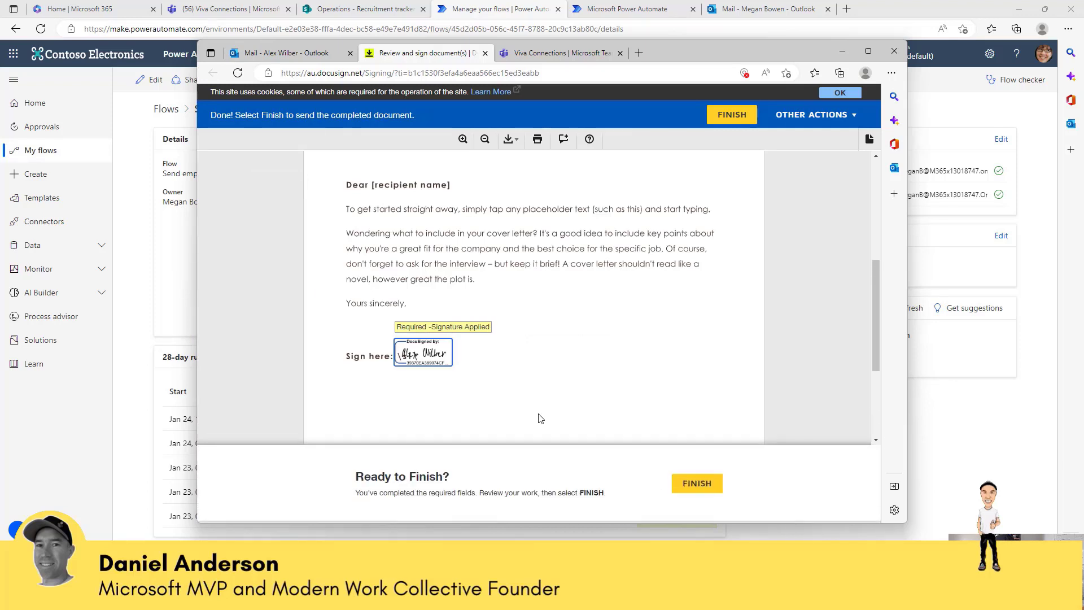
click(696, 487)
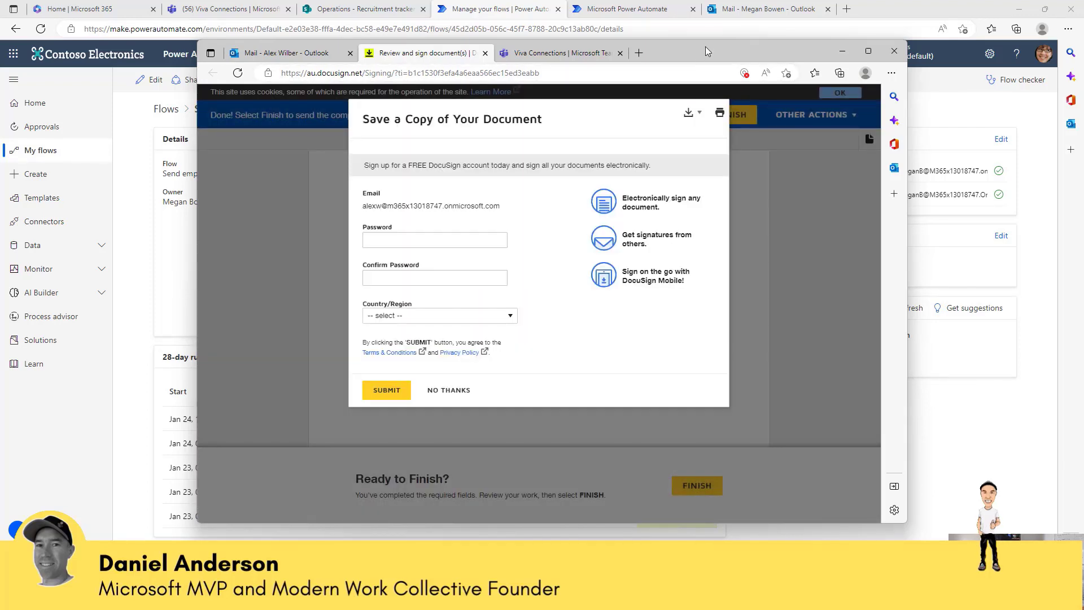
click(449, 390)
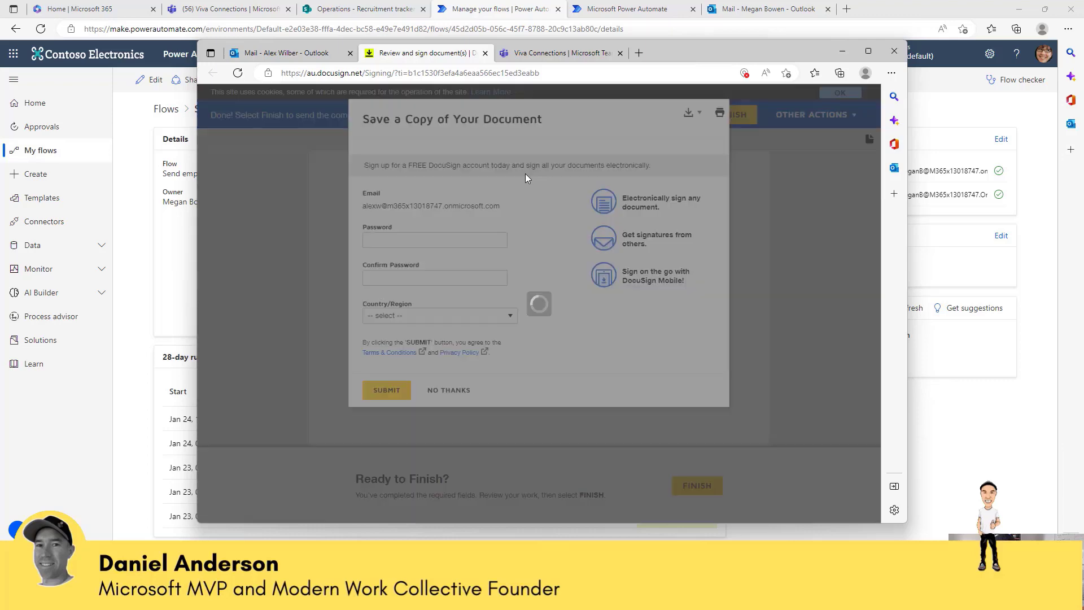
click(485, 53)
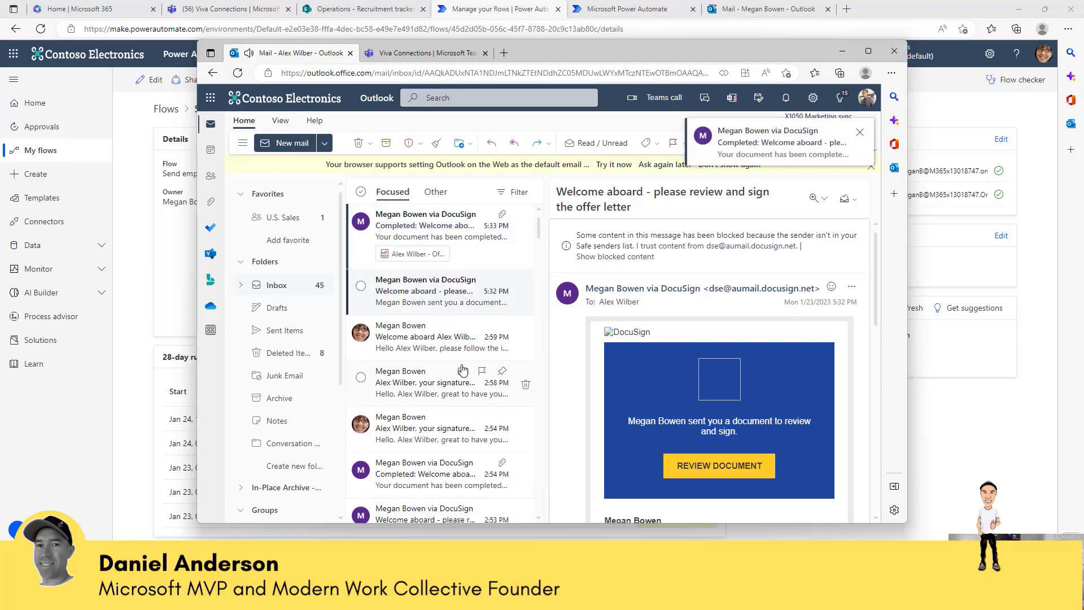
- Read the completed-document email and the signature-received email in the candidate's inbox, then move that mailbox window away
click(444, 240)
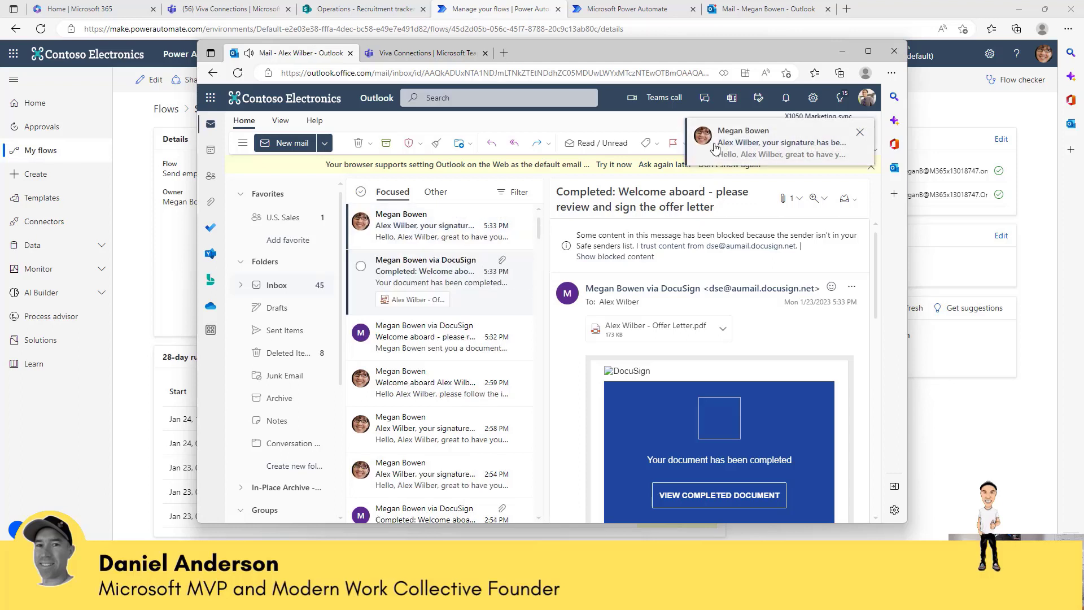
click(443, 239)
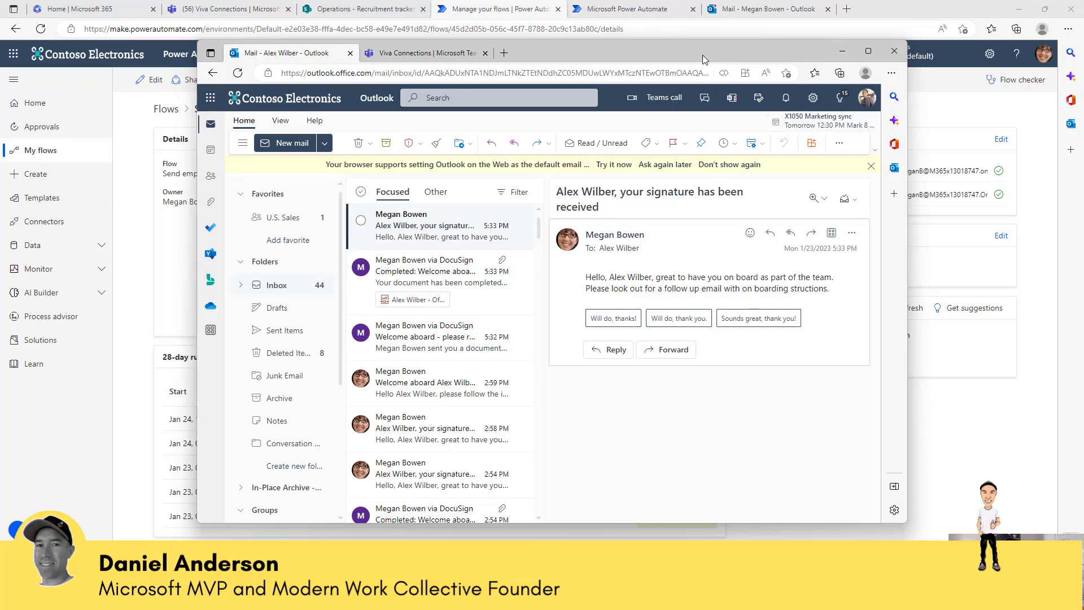
drag(702, 55, 1083, 147)
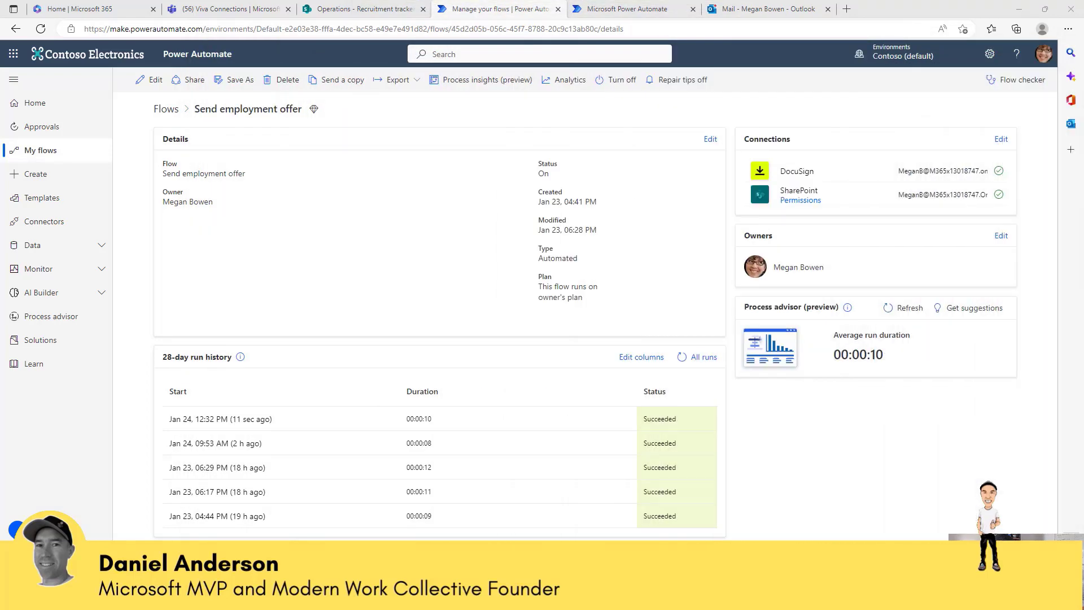
- In the approver's Outlook mailbox, approve the newest "Should we send welcome emails?" request and submit the response without comments
click(766, 12)
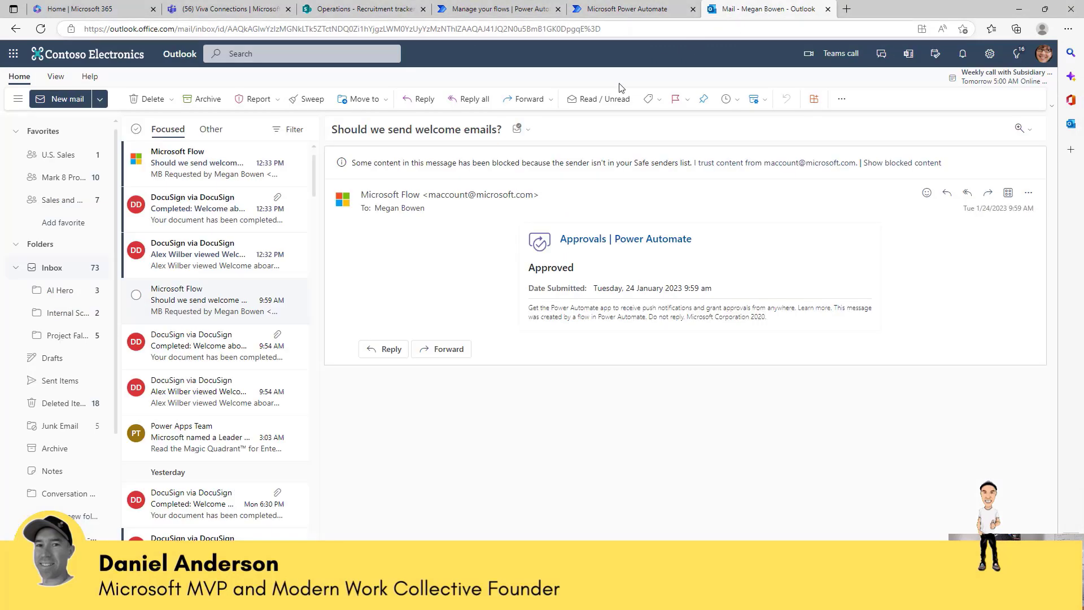
click(182, 167)
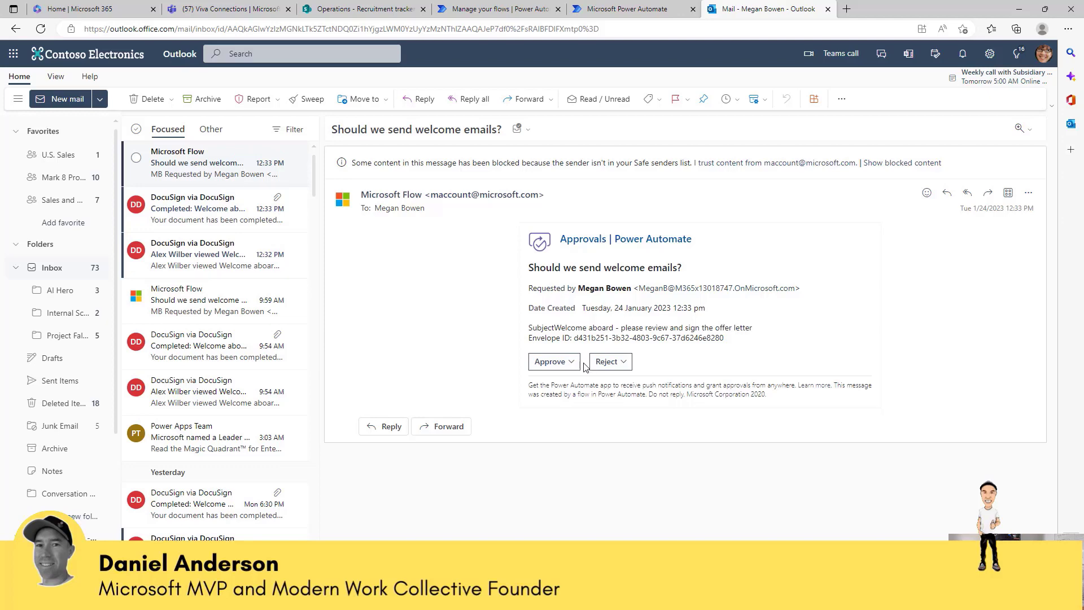
click(553, 363)
click(548, 418)
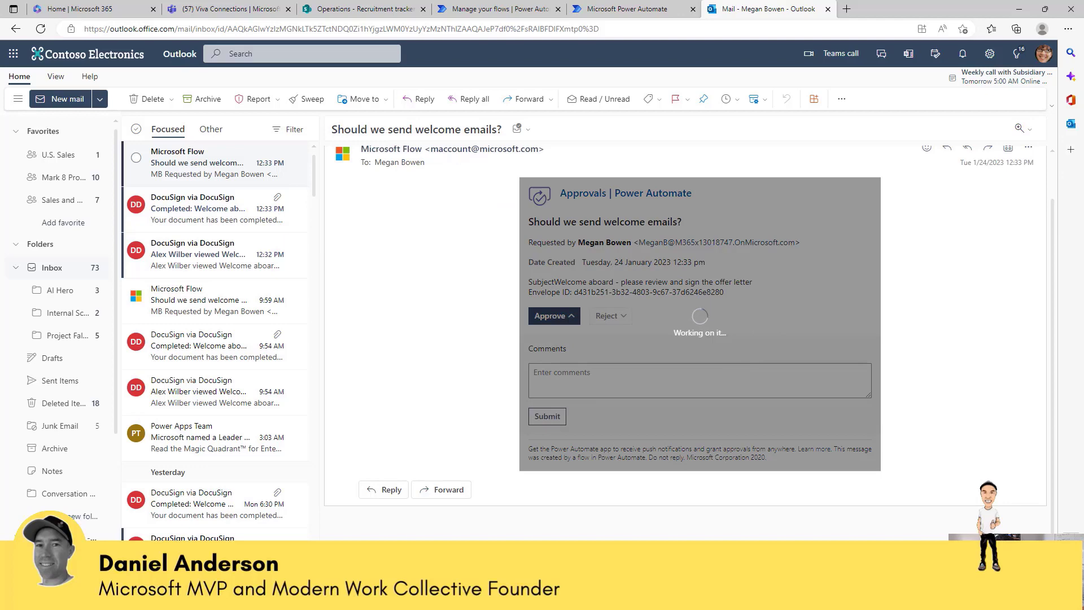
- Bring back the candidate's Outlook window and read the newly arrived welcome pack email
drag(1083, 108, 714, 84)
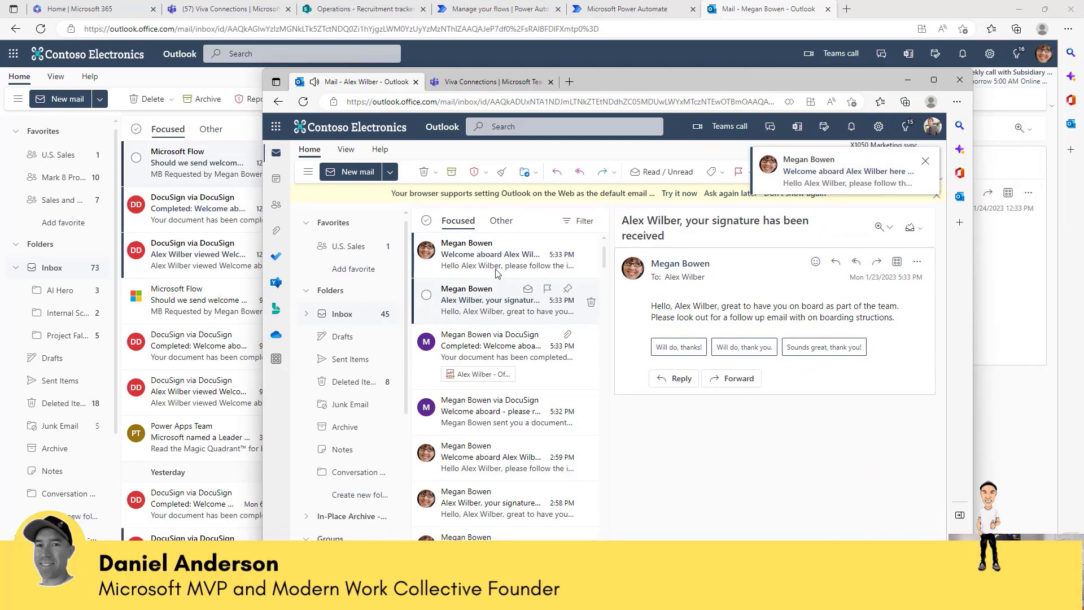
click(513, 273)
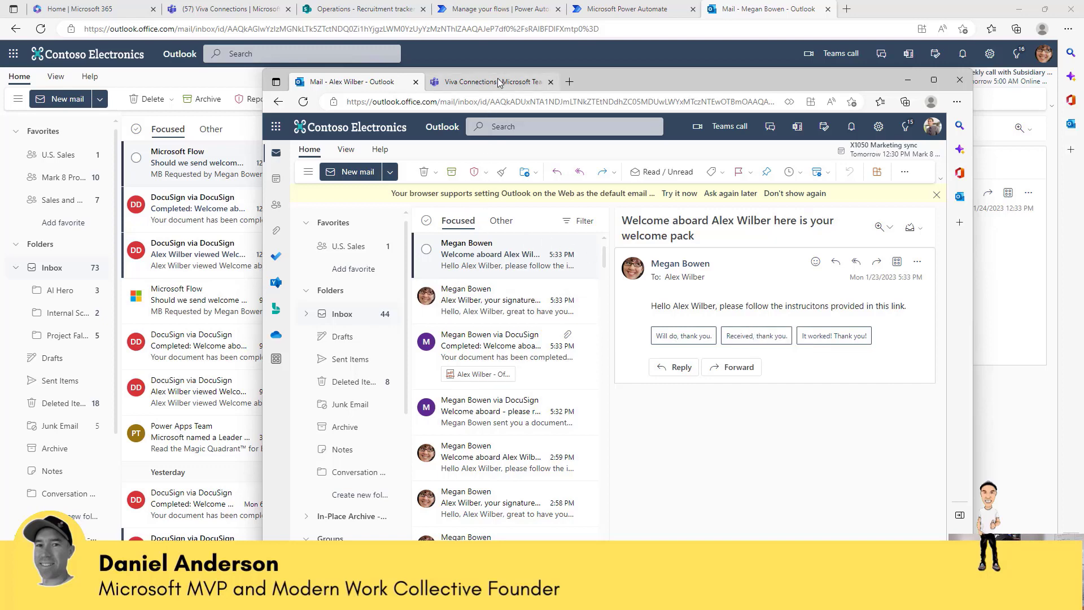
mouse_move(499, 83)
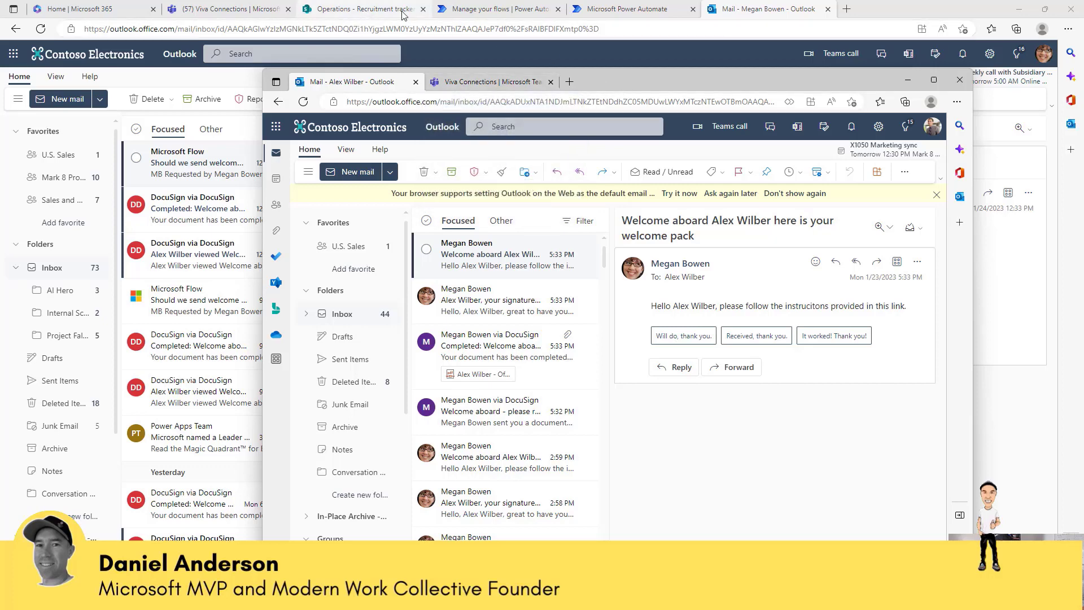
- Review the actions of the Send employment offer flow in the Power Automate editor, then return to the flow list without saving
click(491, 17)
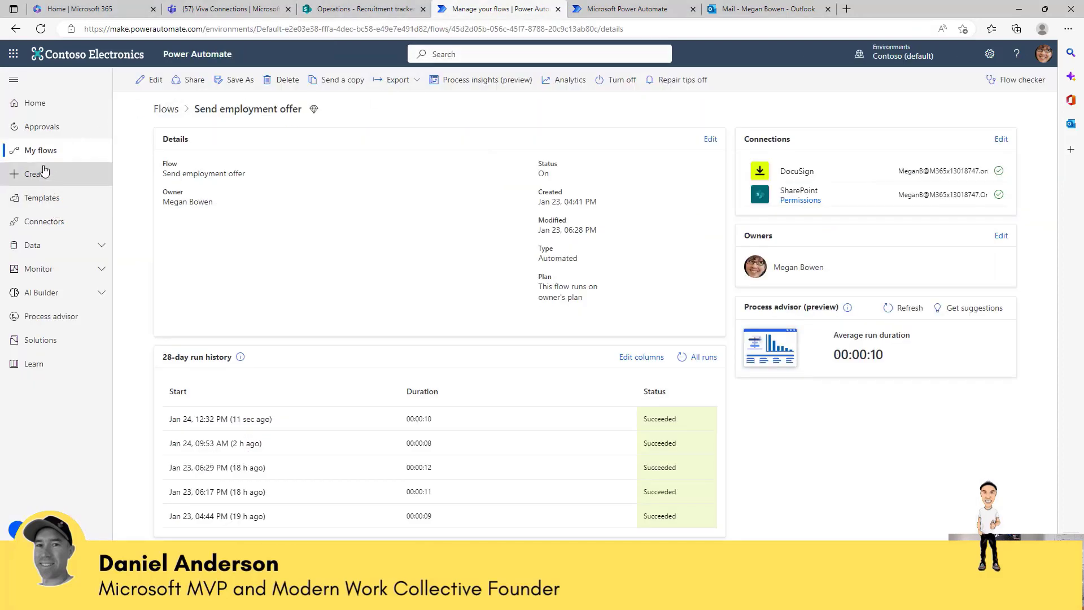
click(37, 150)
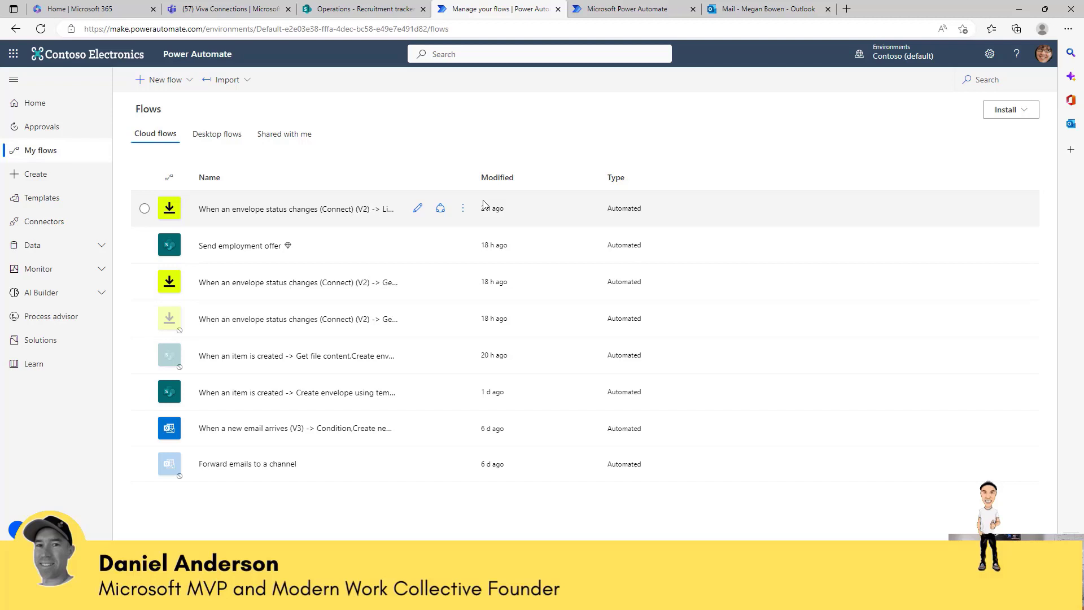
click(145, 245)
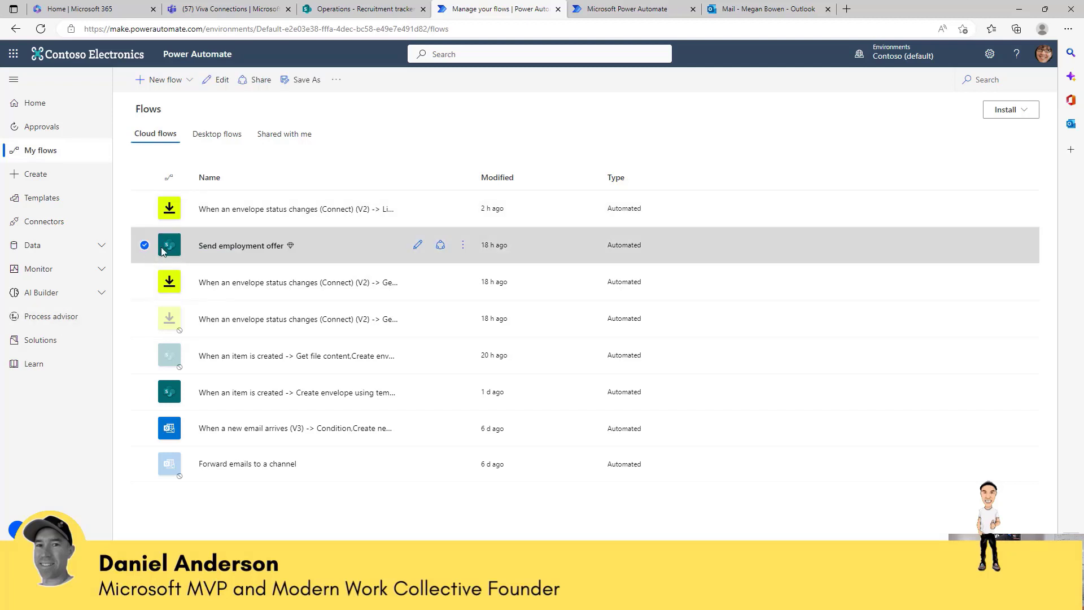
click(285, 250)
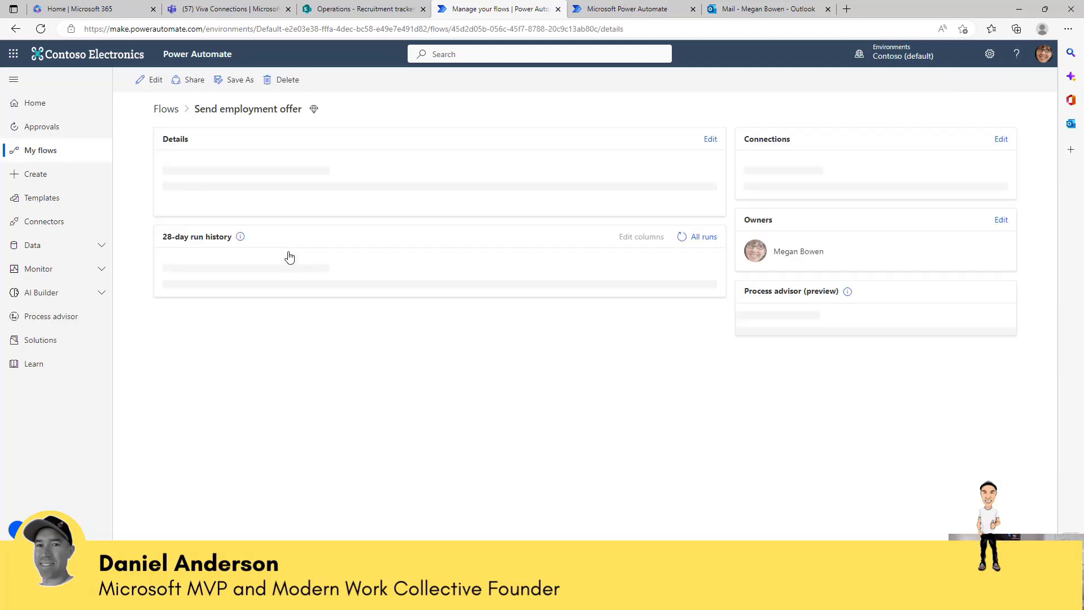
click(149, 83)
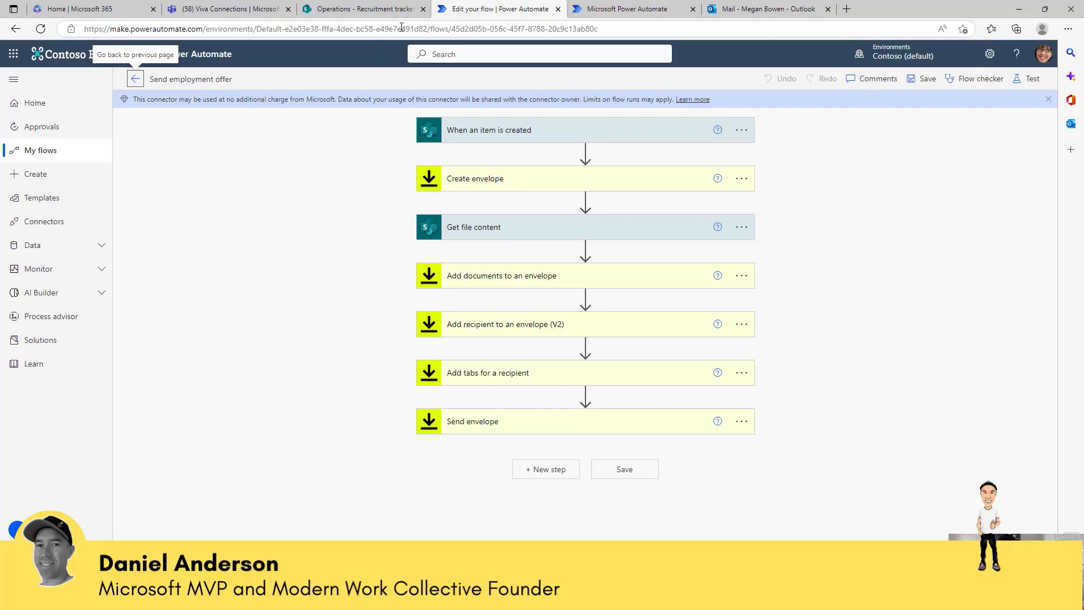
click(47, 160)
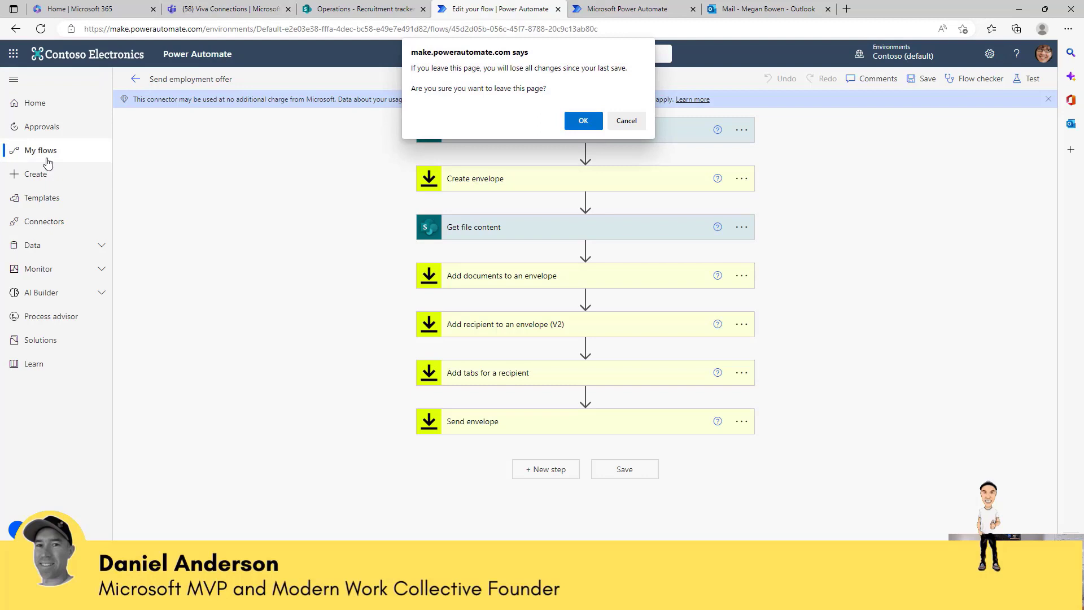
click(585, 126)
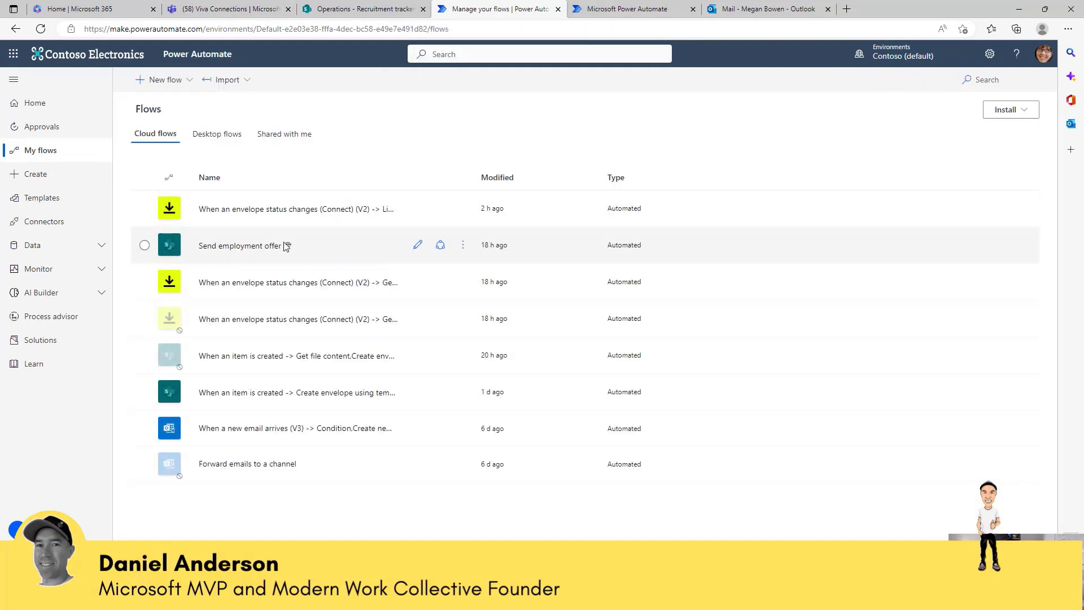